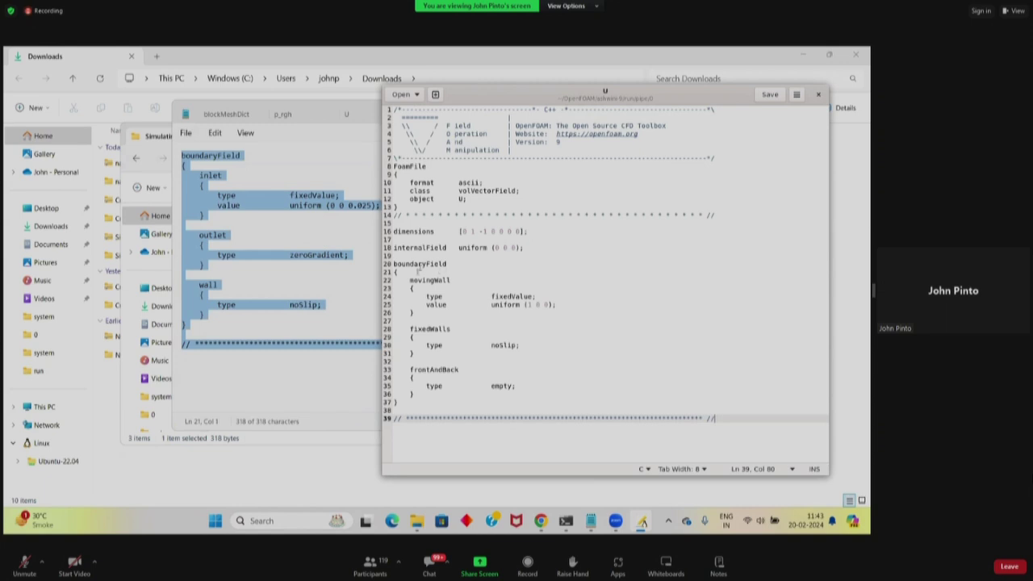
- Replace the boundaryField block in 0/U with inlet fixedValue uniform (0 0 0.025), outlet zeroGradient and wall noSlip, then save and close the file
left_click_drag(393, 265, 733, 422)
key("Delete")
type("boundaryField {     inlet     {         type            fixedValue;         value           uniform (0 0 0.025);     }      outlet     {         type            zeroGradient;     }      wall     {         type            noSlip;     } }  // ************************************************************************* //")
left_click(770, 94)
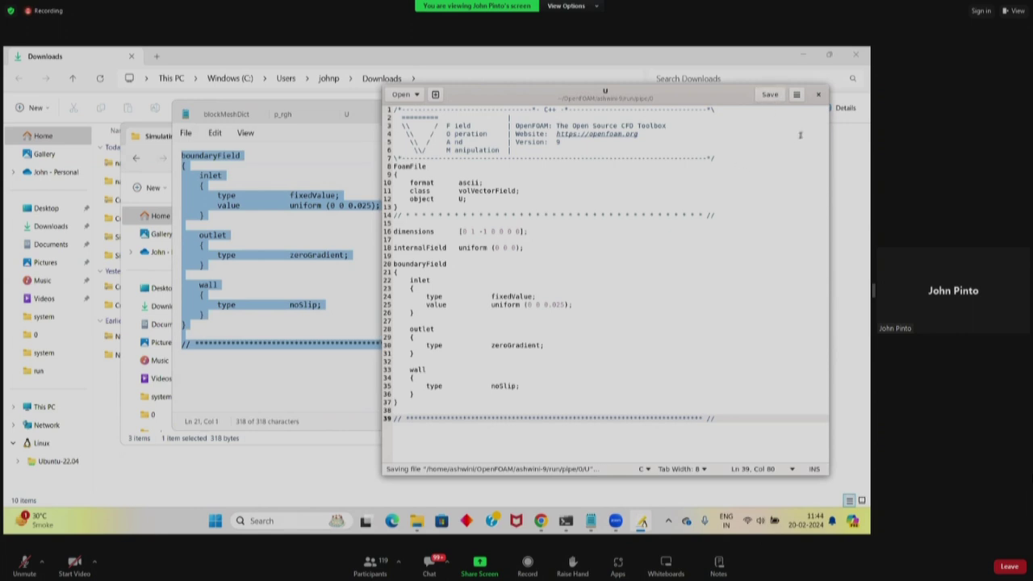
left_click(818, 96)
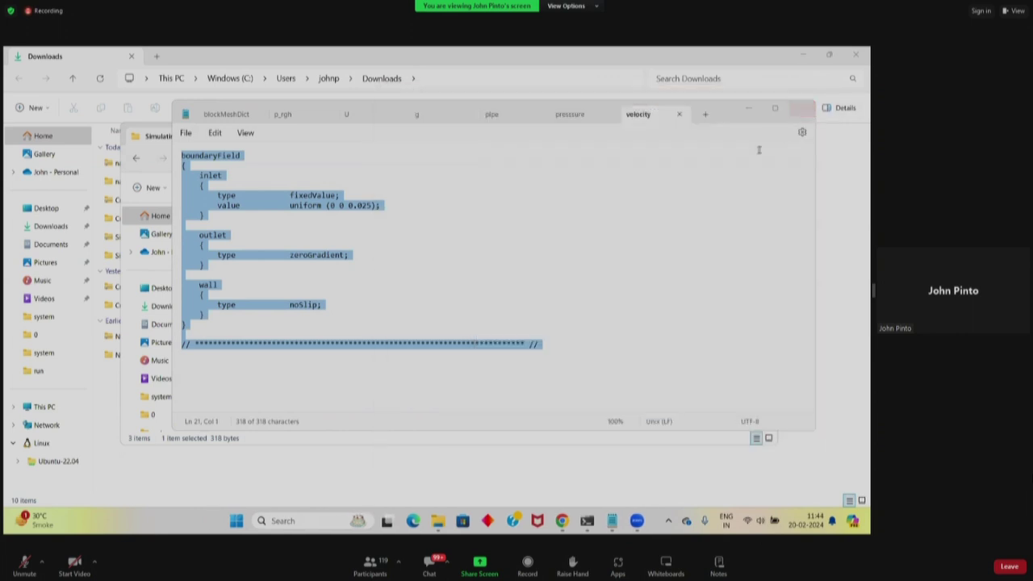
- Minimize the velocity text window and the Hagen-Poiseuille code-files folder, and briefly bring up the terminal
left_click(749, 110)
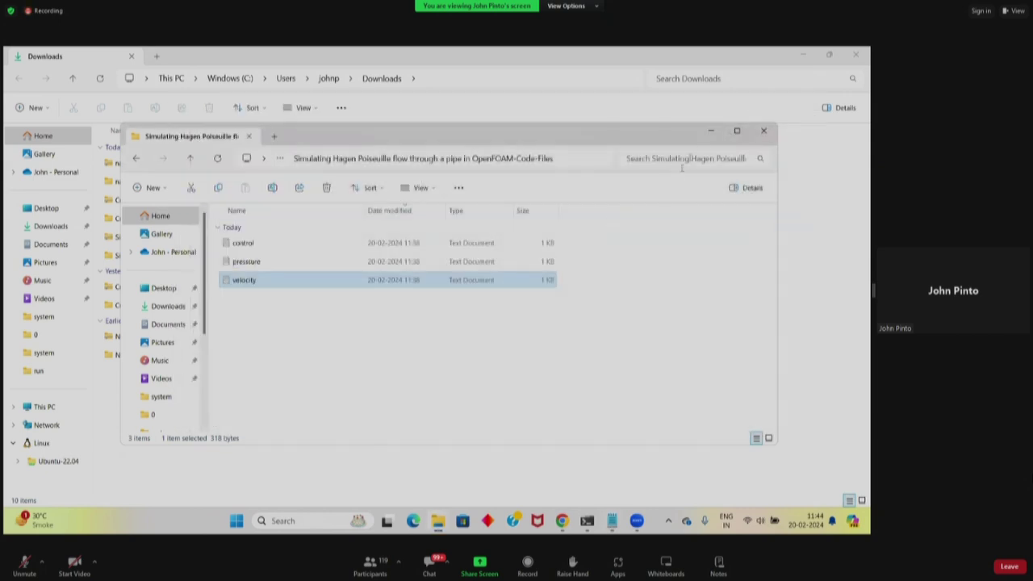
left_click(726, 131)
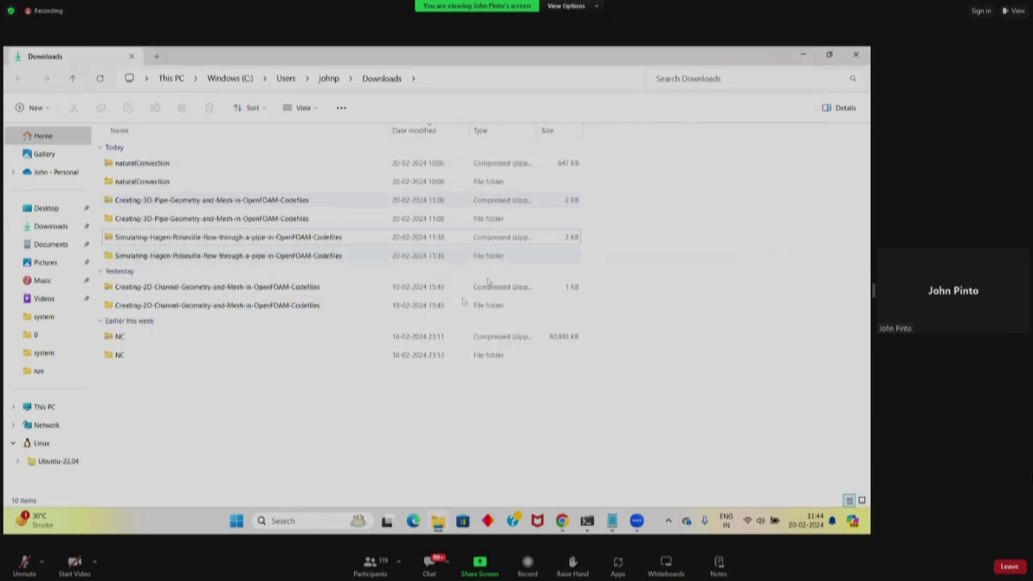
left_click(587, 521)
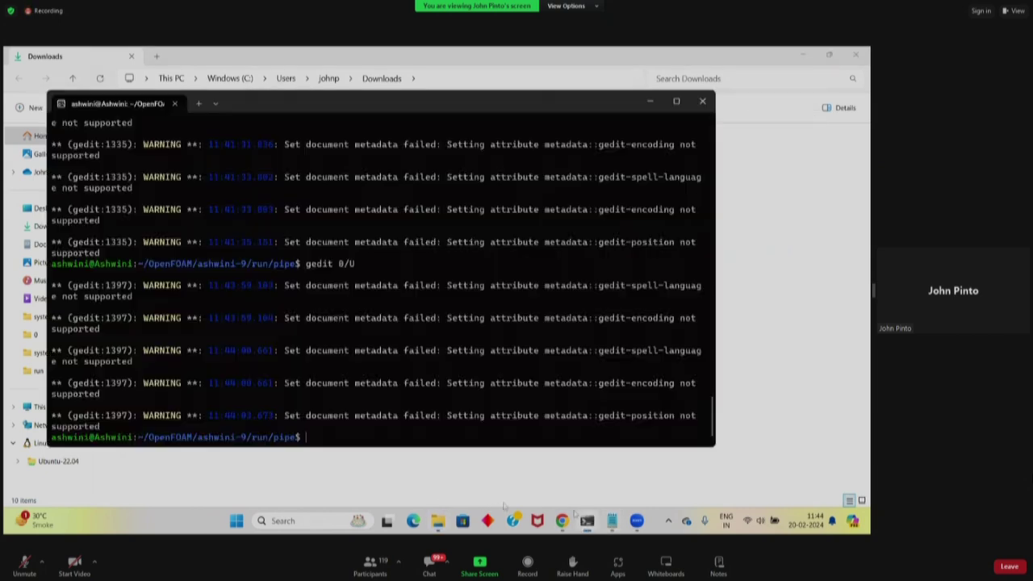
left_click(329, 468)
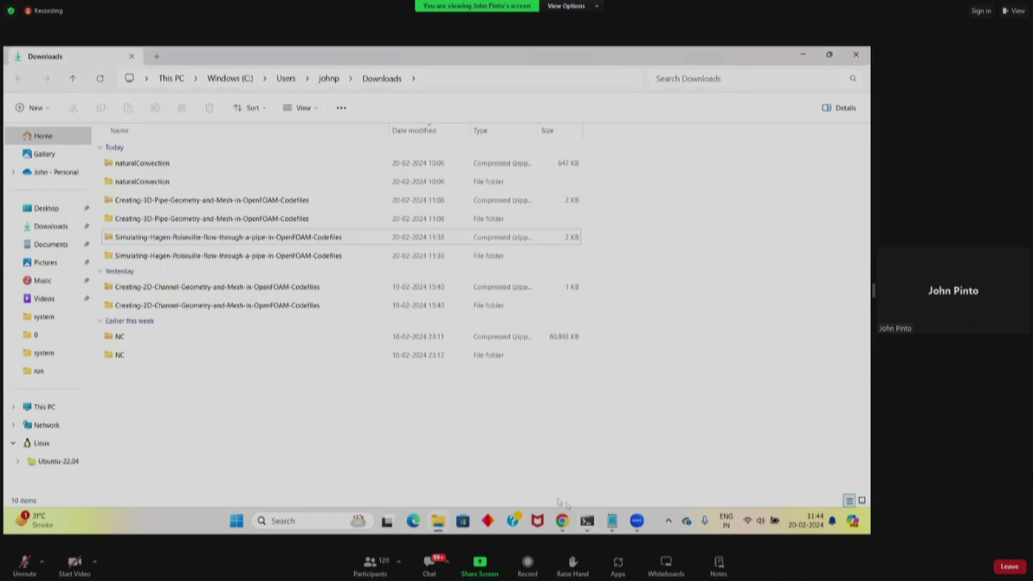
- Look through the 0 and constant folders of the pipe case in File Explorer, then minimize that window
mouse_move(589, 525)
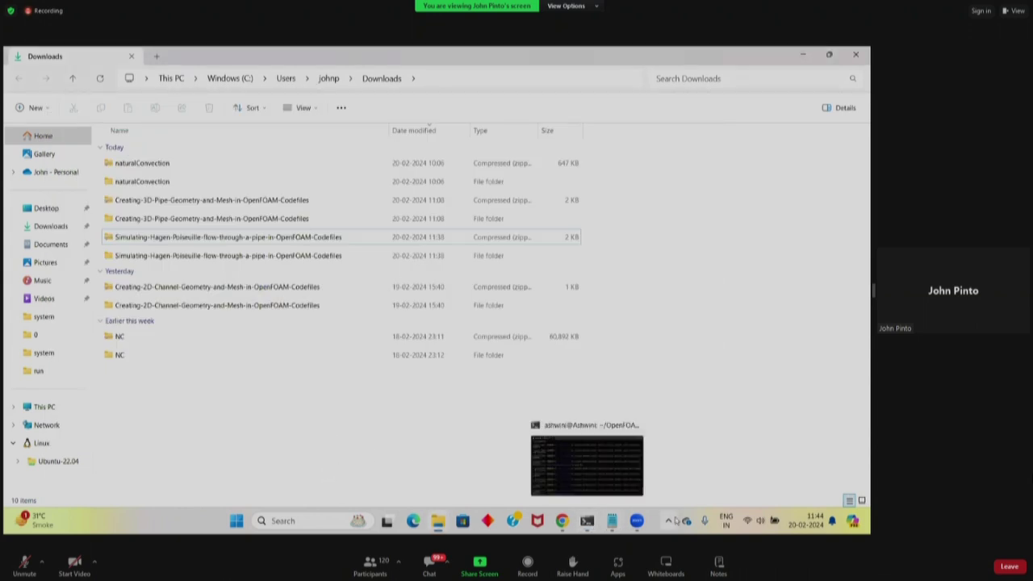
left_click(502, 204)
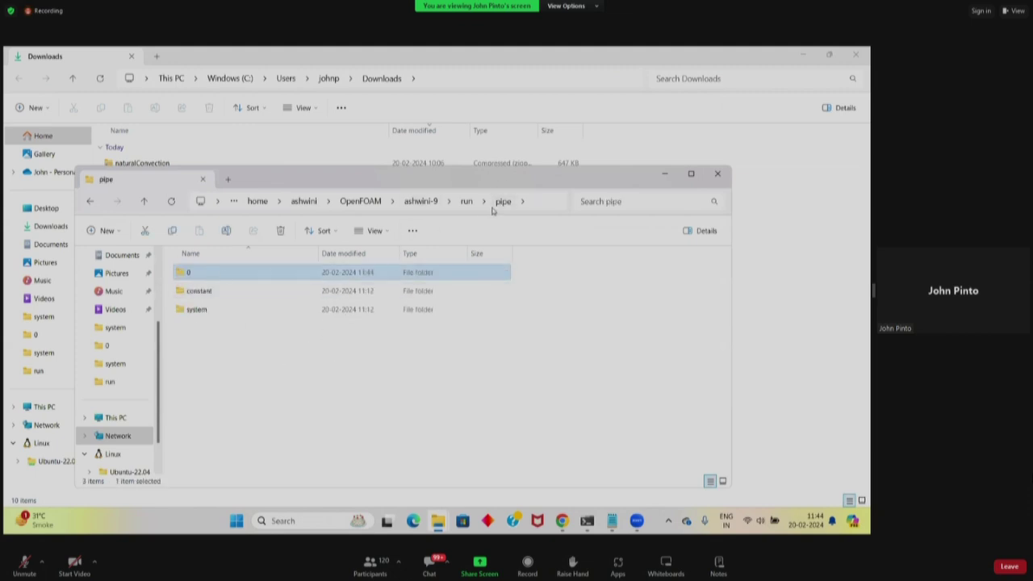
left_click(260, 375)
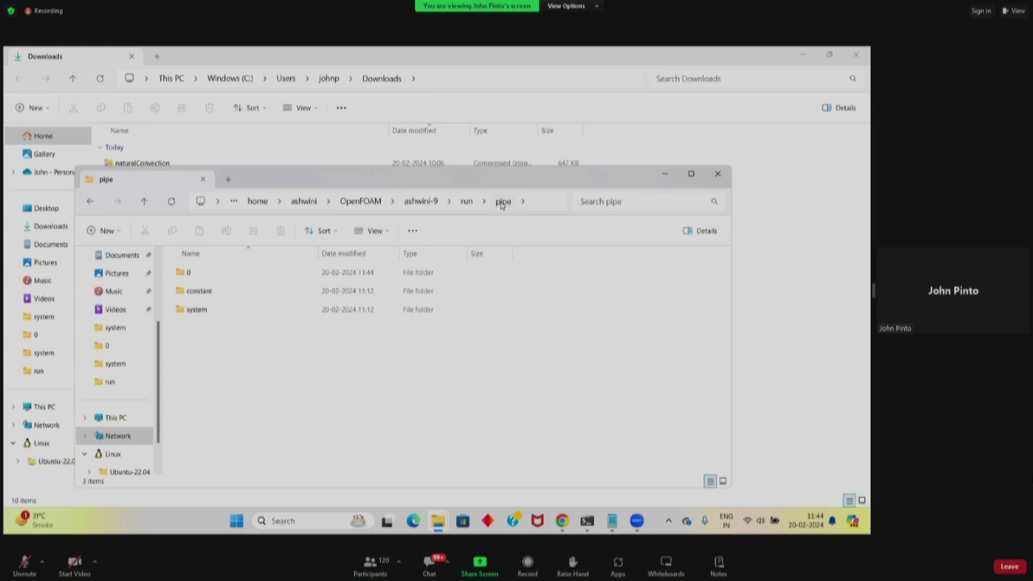
double_click(226, 275)
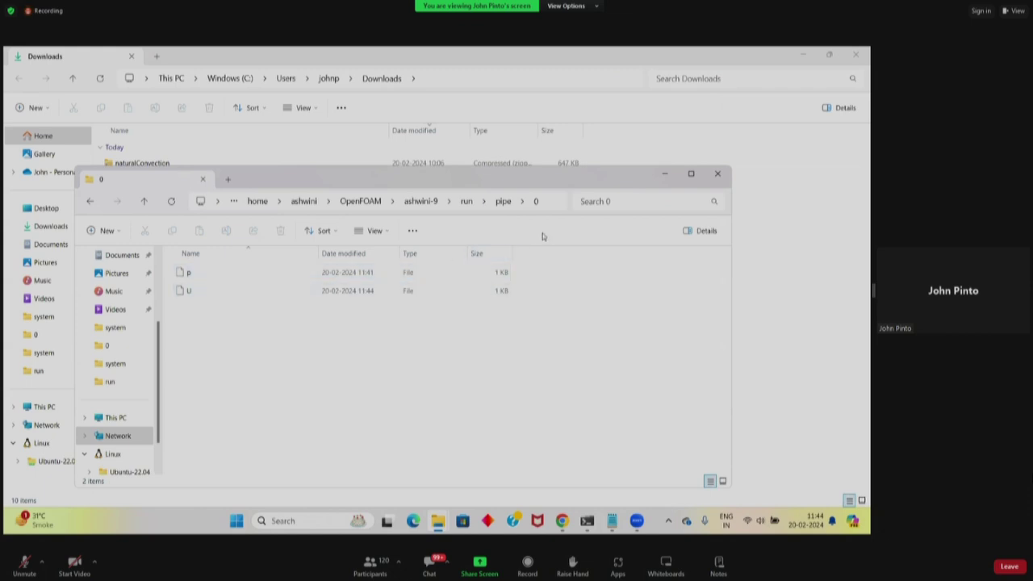
left_click(503, 203)
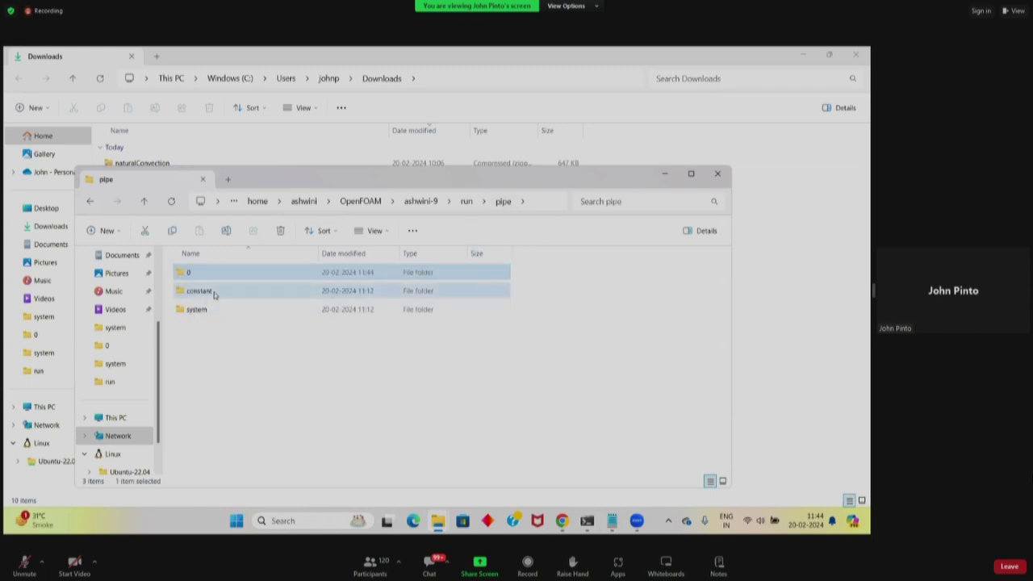
double_click(212, 294)
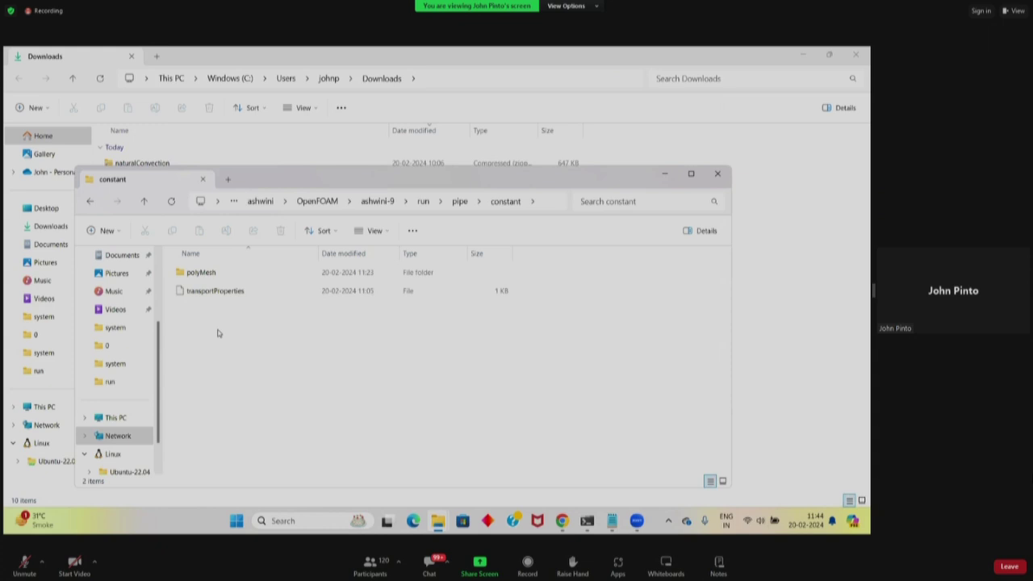
left_click(218, 275)
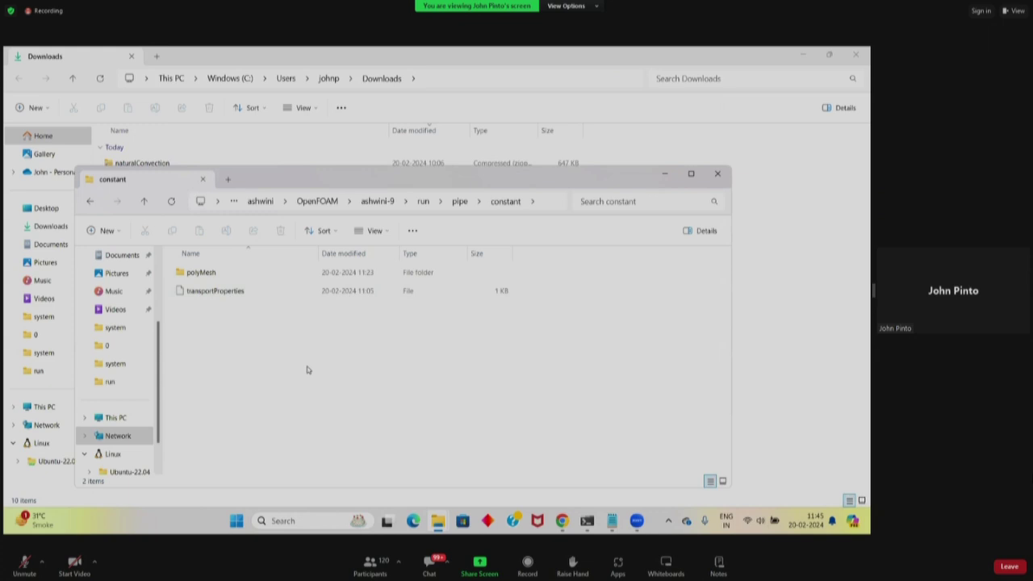
left_click(666, 175)
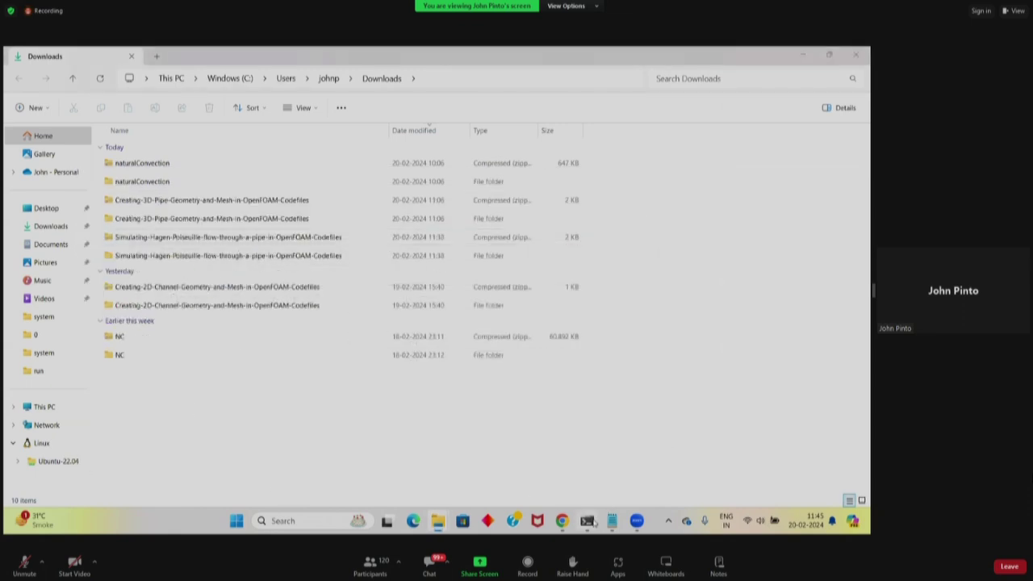
- Switch to the Ubuntu terminal and open the file with the command gedit constant/transportProperties
left_click(586, 521)
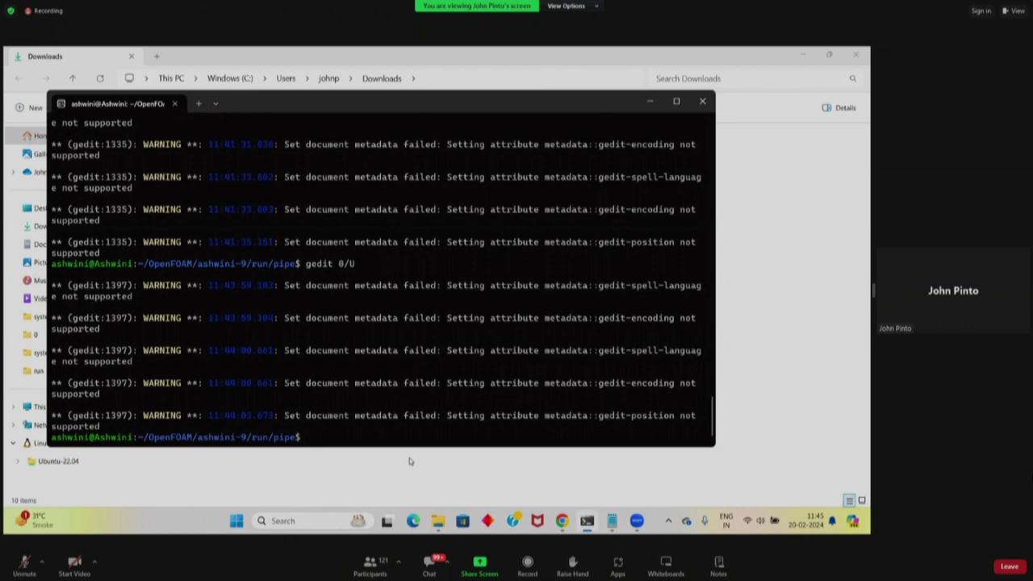
type("gedit con")
key("Tab")
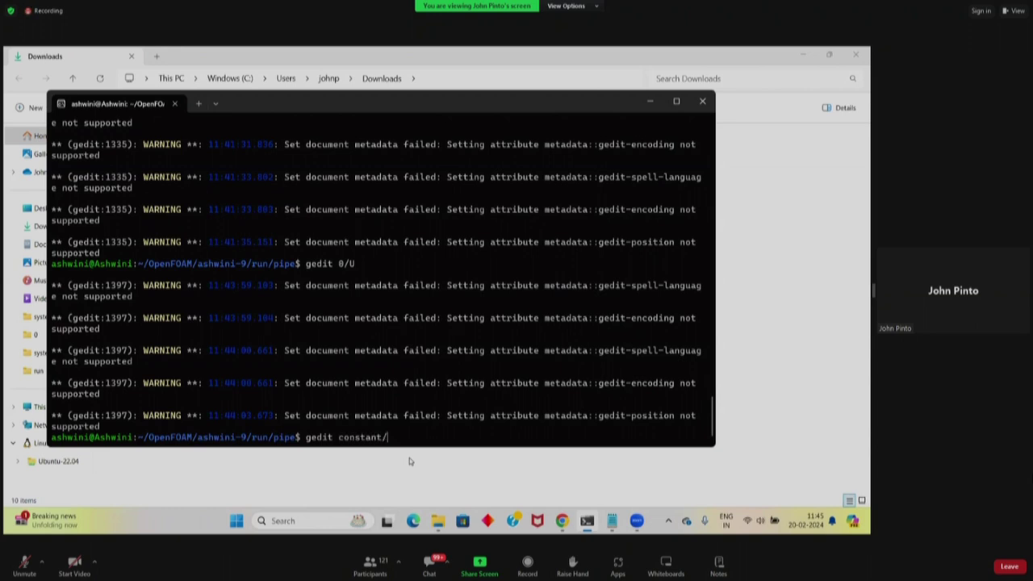
type("tr")
key("Tab")
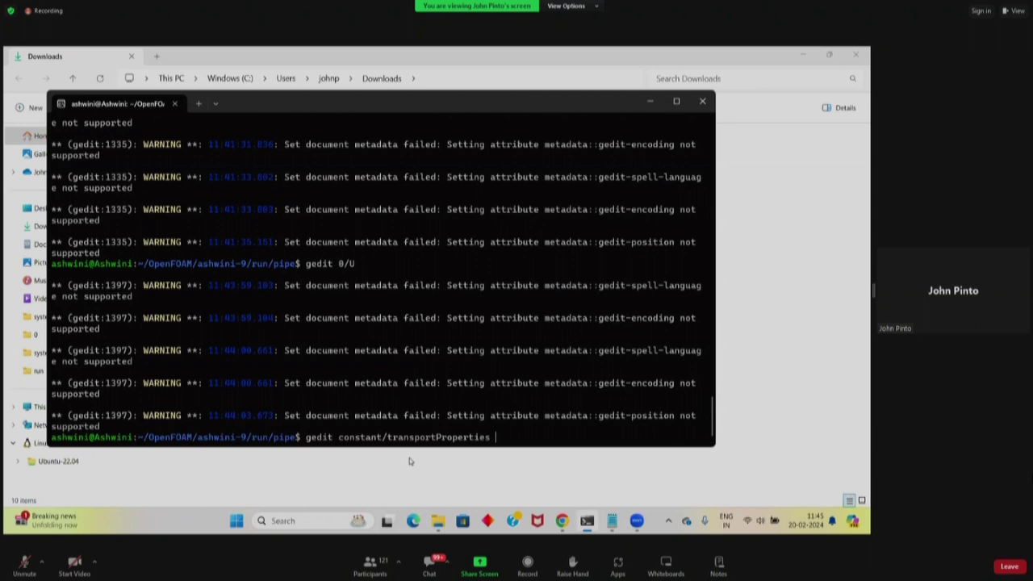
key("BackSpace")
key("BackSpace")
key("BackSpace")
key("BackSpace")
key("BackSpace")
key("BackSpace")
key("BackSpace")
key("BackSpace")
key("BackSpace")
key("BackSpace")
key("BackSpace")
key("BackSpace")
key("BackSpace")
key("BackSpace")
key("BackSpace")
key("BackSpace")
key("BackSpace")
key("BackSpace")
key("BackSpace")
key("BackSpace")
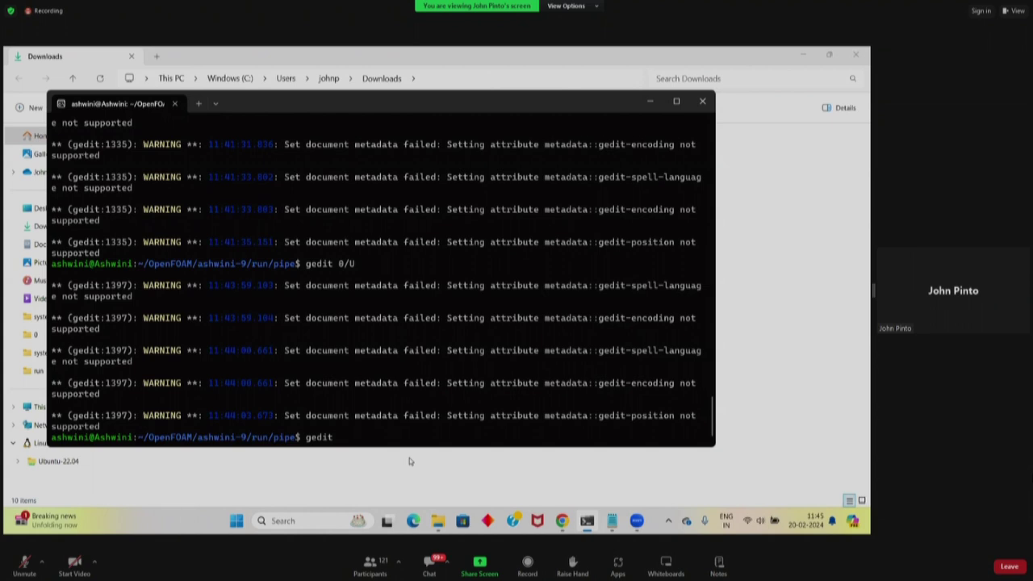
type("con")
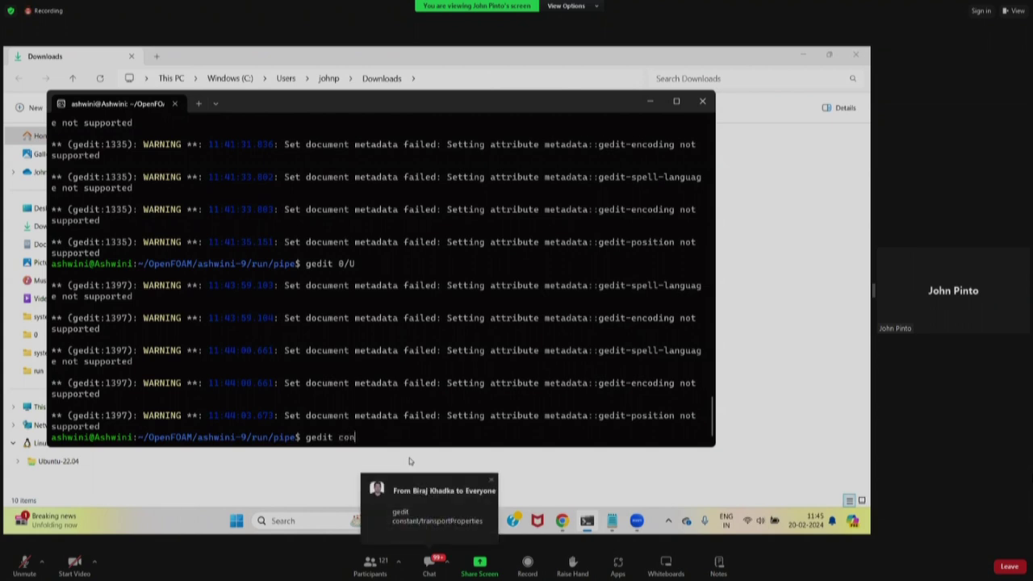
key("Tab")
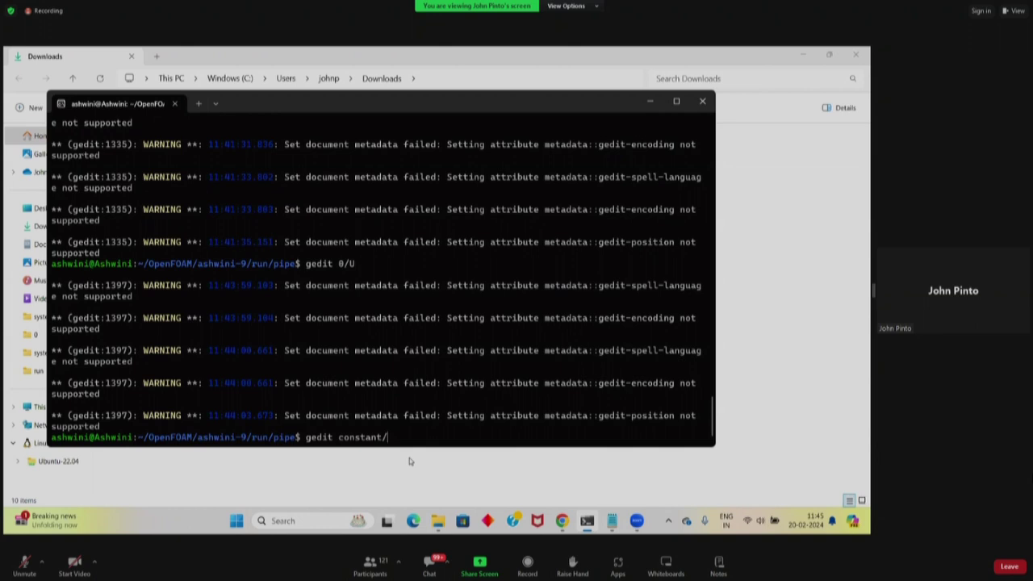
type("tra")
key("Tab")
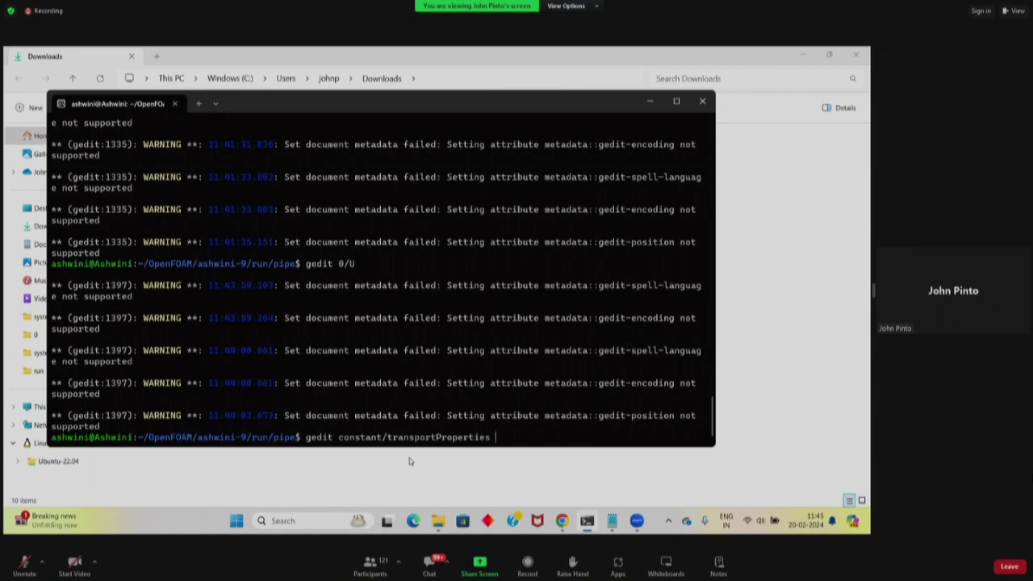
key("Return")
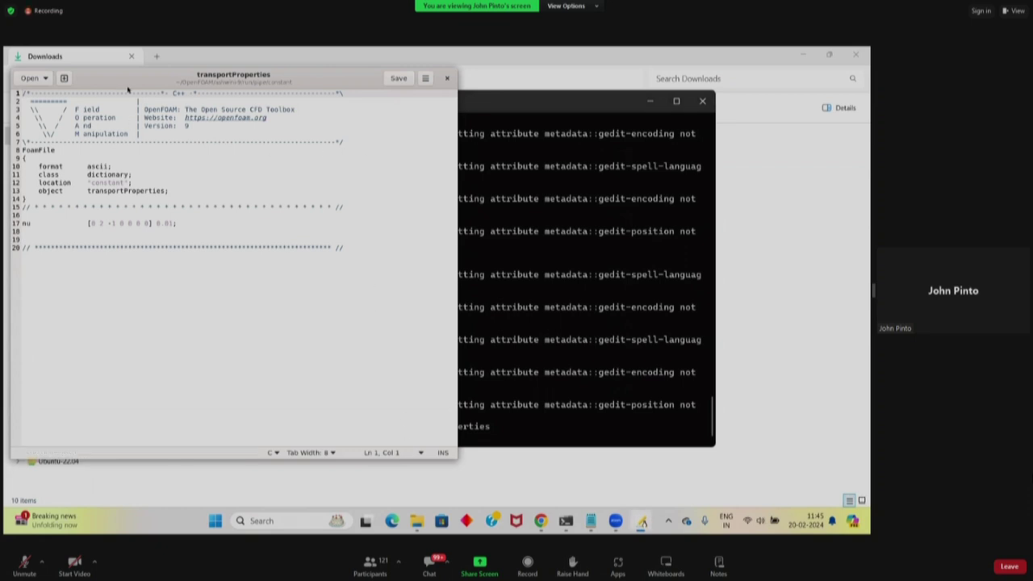
- Set the kinematic viscosity nu in transportProperties to 1e-6 with the text enlarged, then save and close the file
left_click_drag(128, 87, 152, 151)
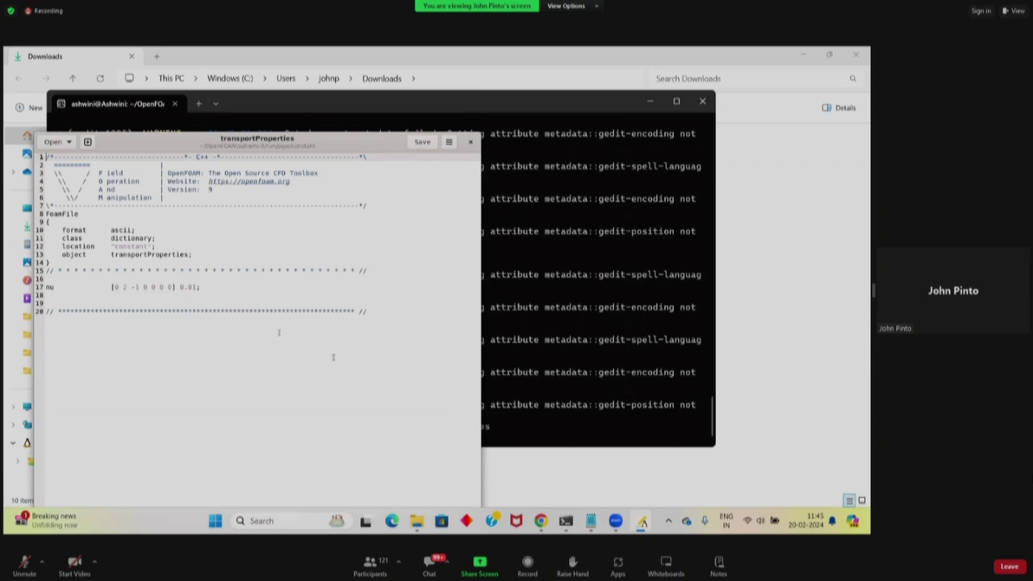
mouse_move(615, 523)
left_click(192, 287)
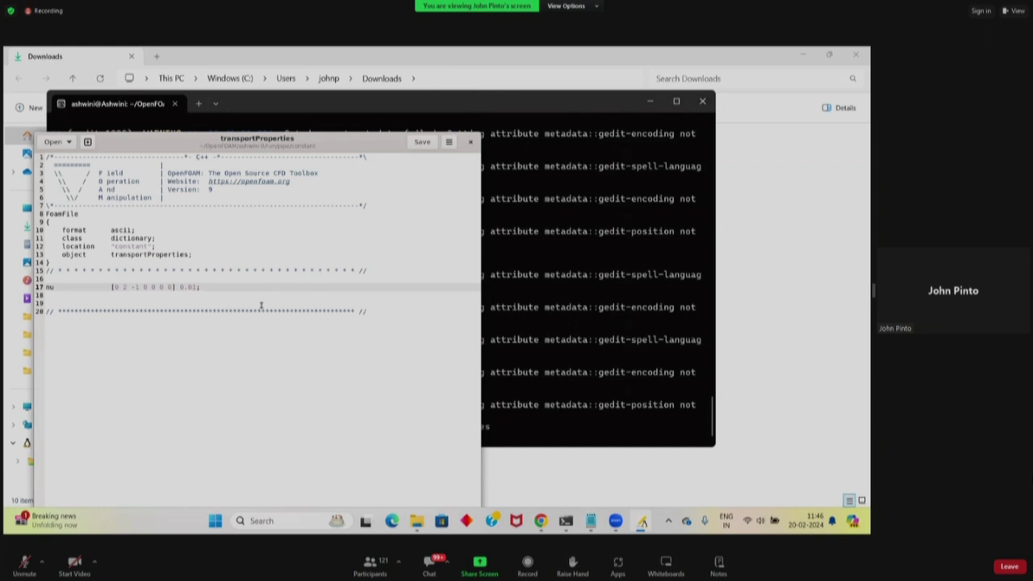
key("ctrl+plus")
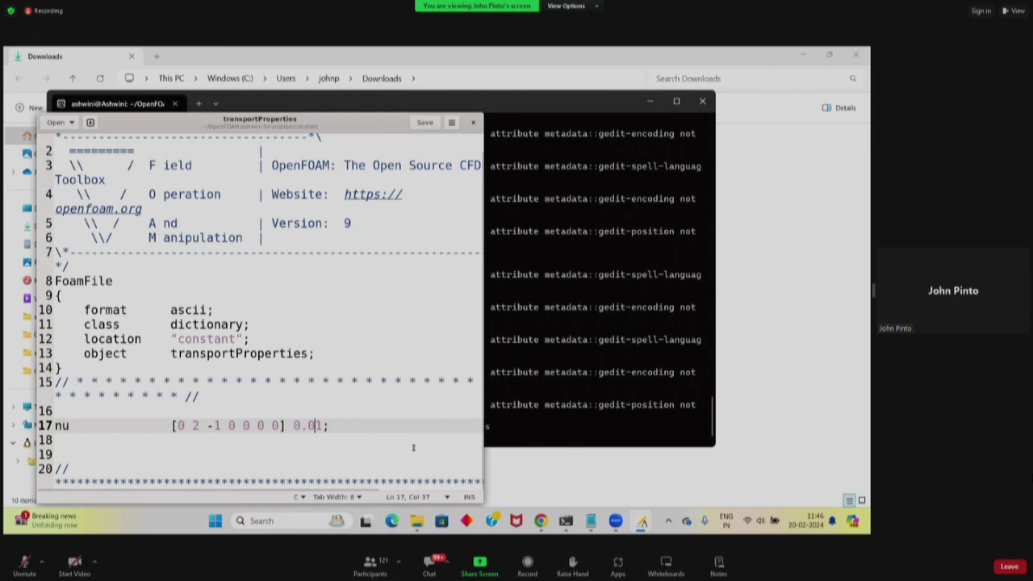
key("BackSpace")
key("BackSpace")
key("BackSpace")
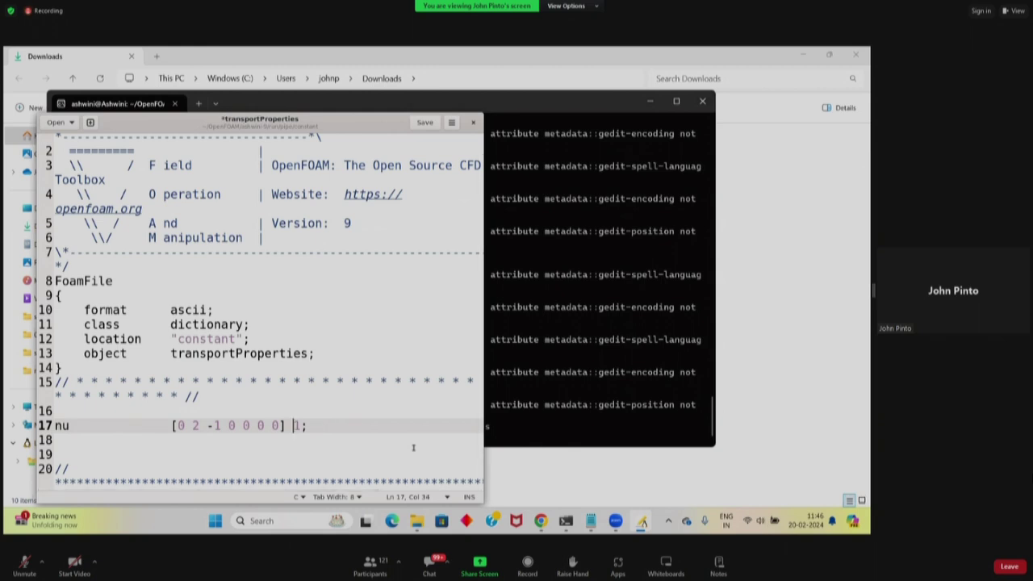
key("Right")
type("e-6")
key("ctrl+s")
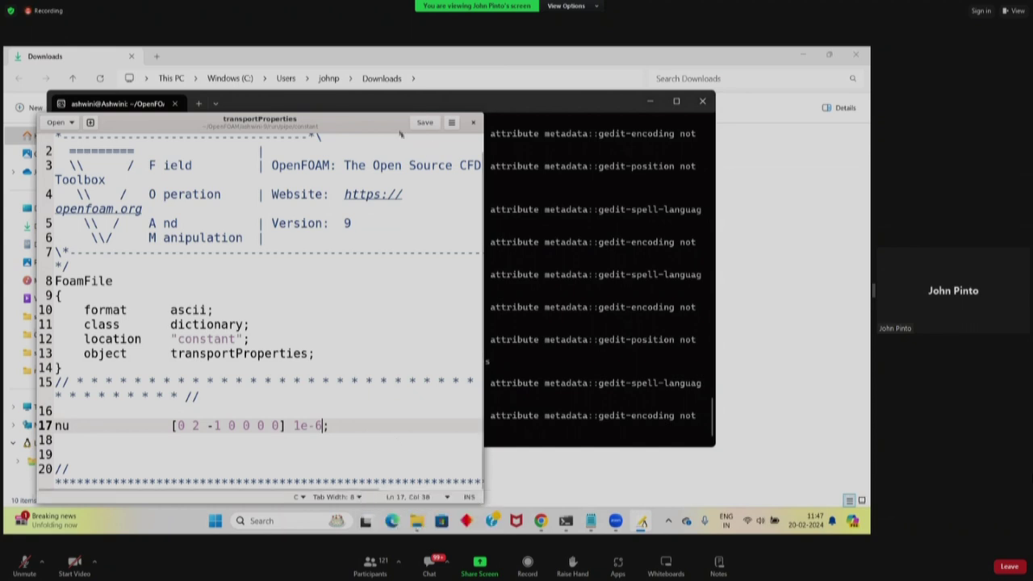
left_click(424, 122)
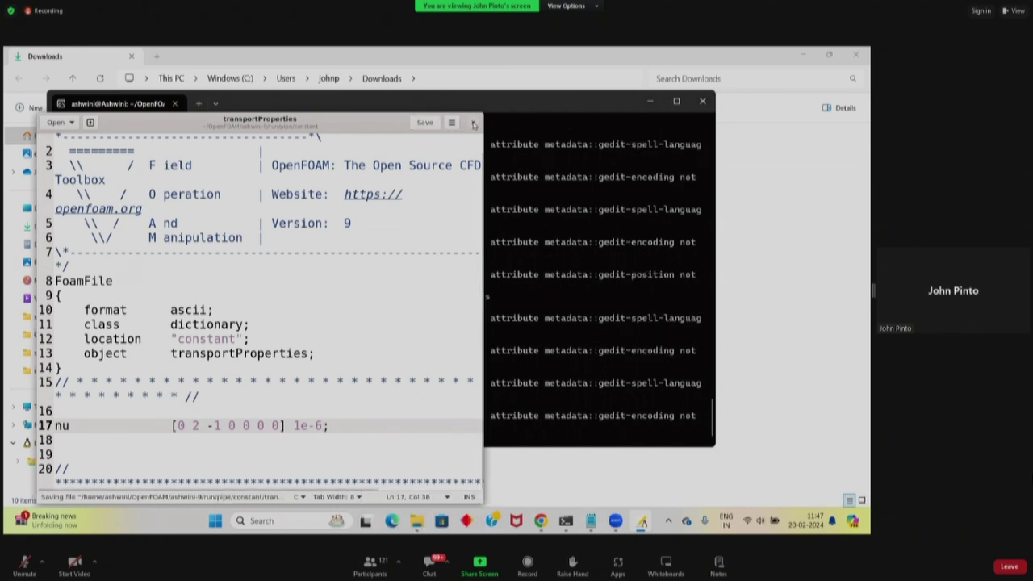
left_click(472, 123)
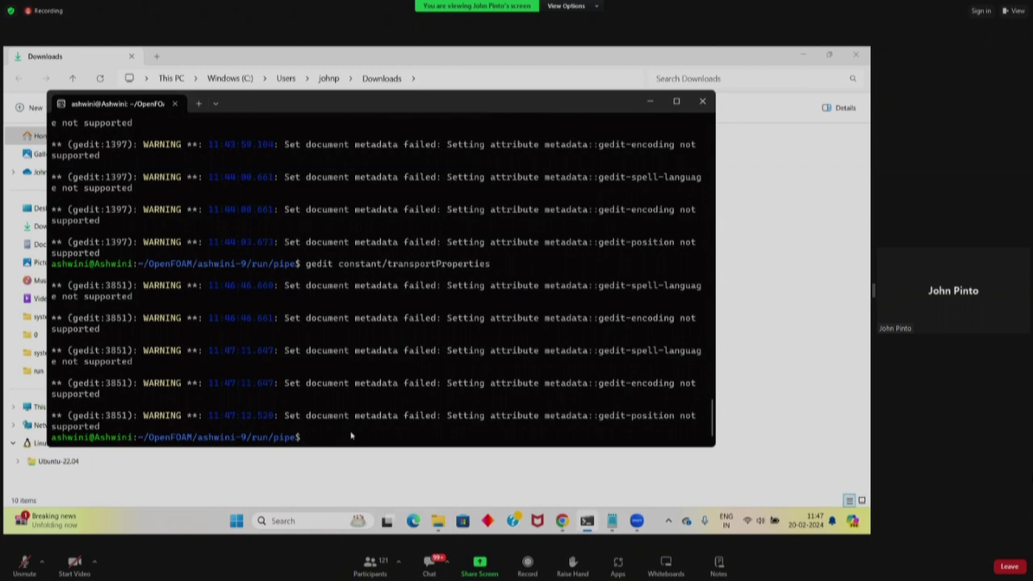
- Reopen constant/transportProperties in gedit to check the nu entry, then save and close it again
key("Up")
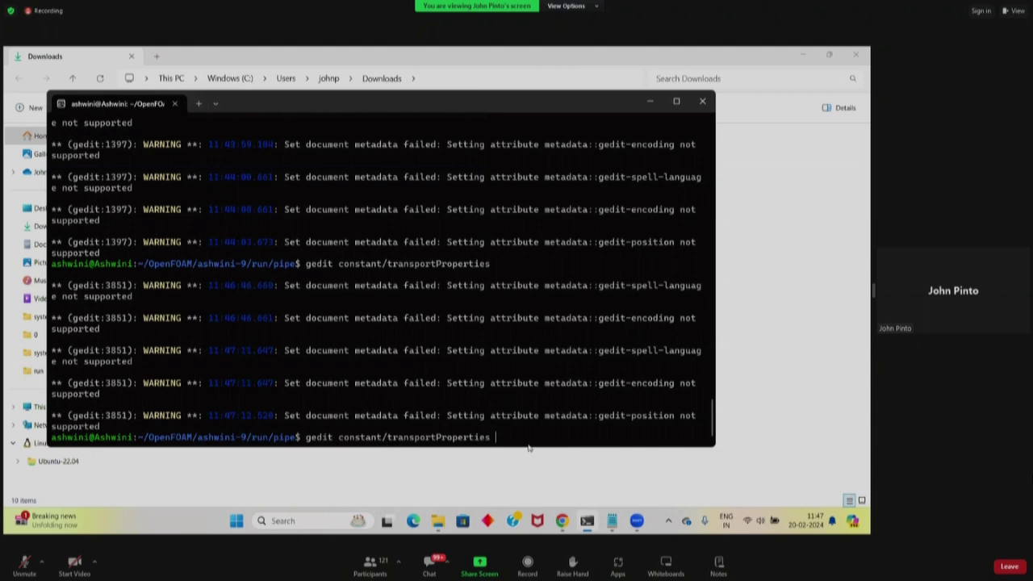
key("Return")
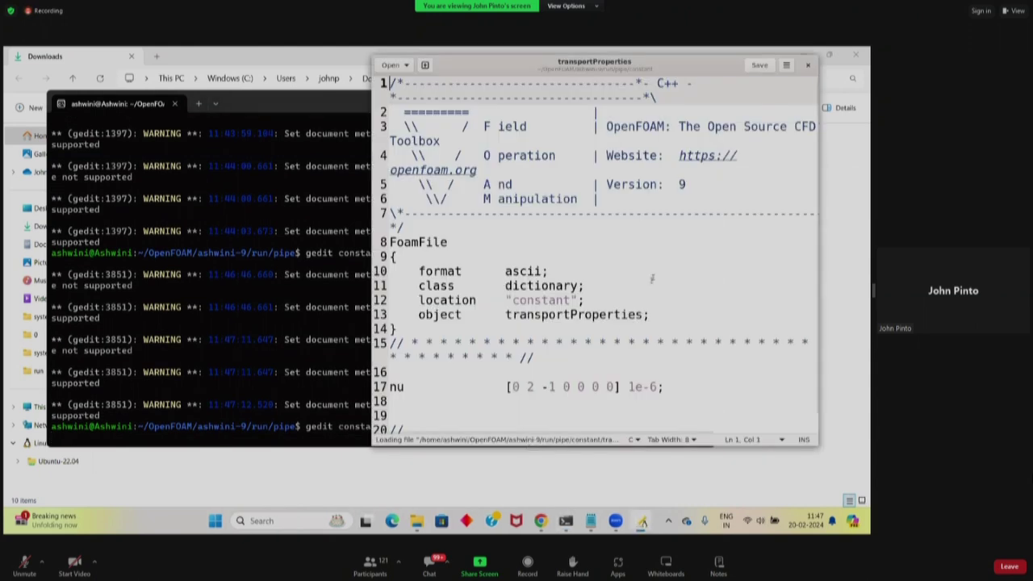
left_click_drag(807, 73, 449, 121)
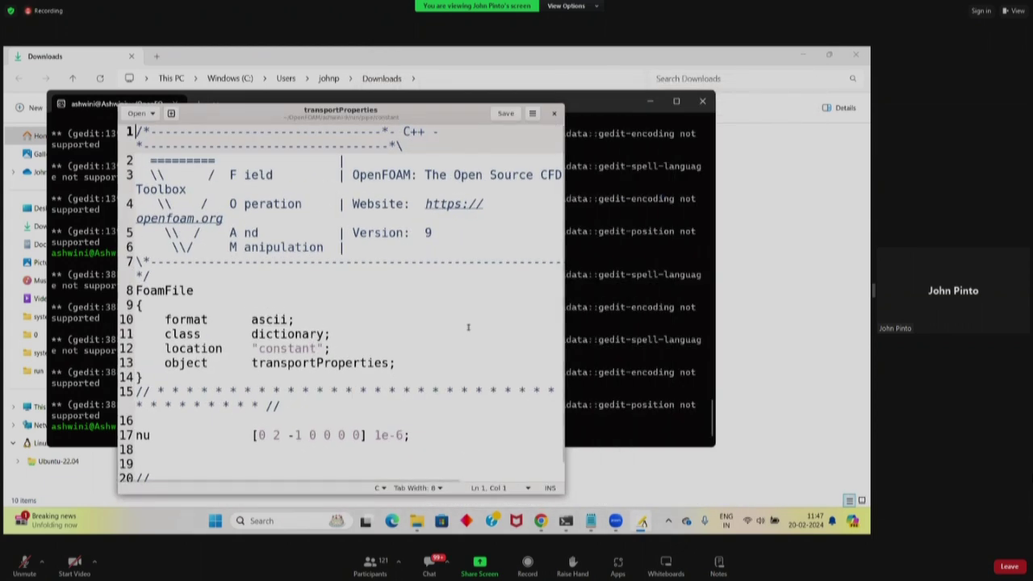
scroll(448, 340, "down", 1)
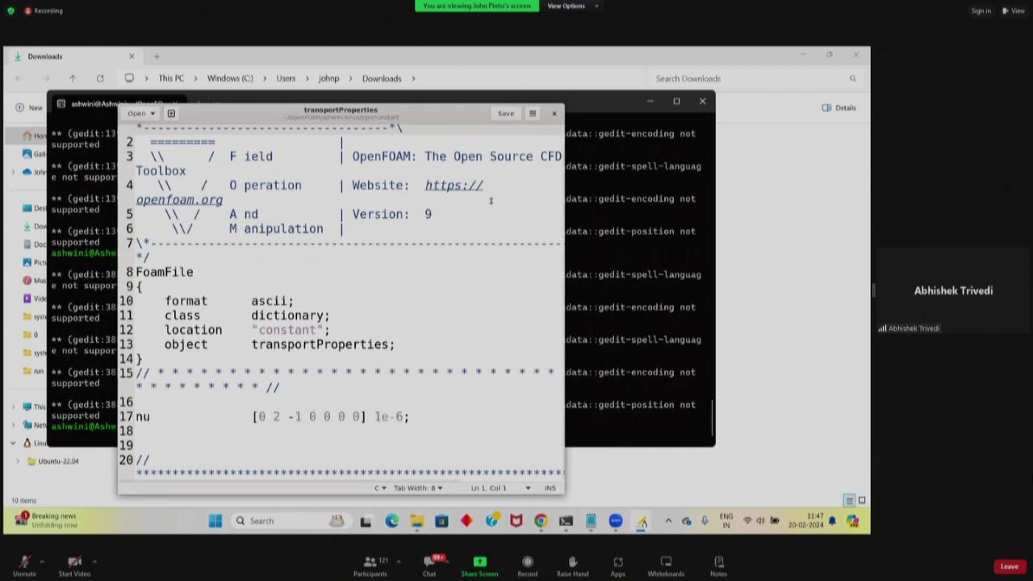
left_click(505, 113)
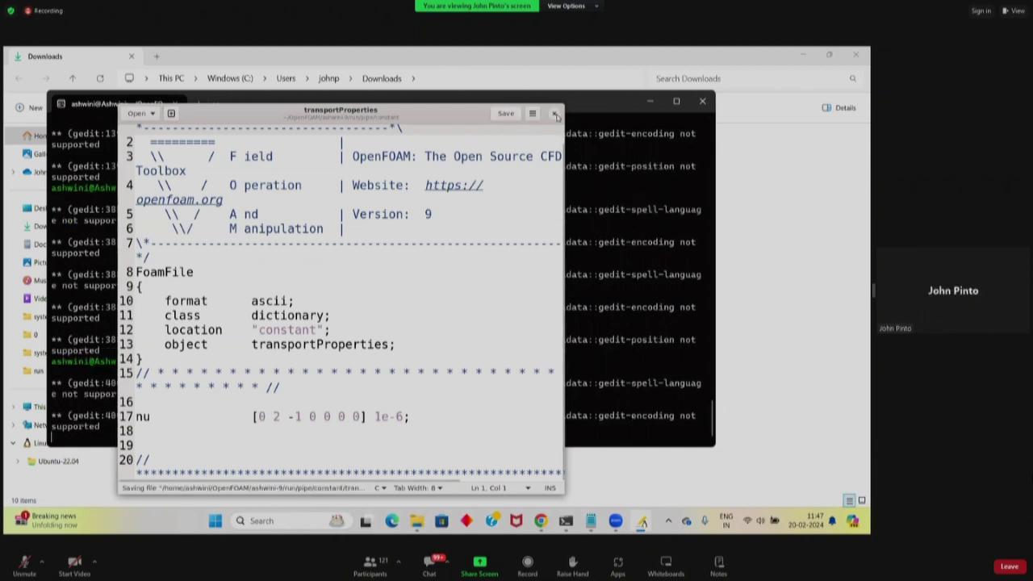
left_click(554, 113)
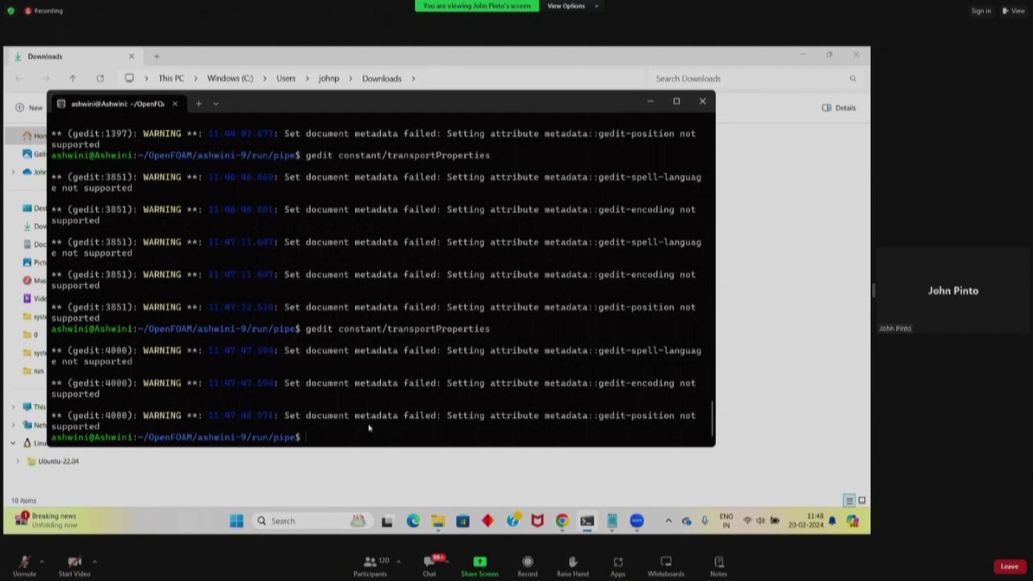
- List the contents of the 0 folder in the terminal, then return to the pipe folder and list its contents
type("cd 0")
key("Return")
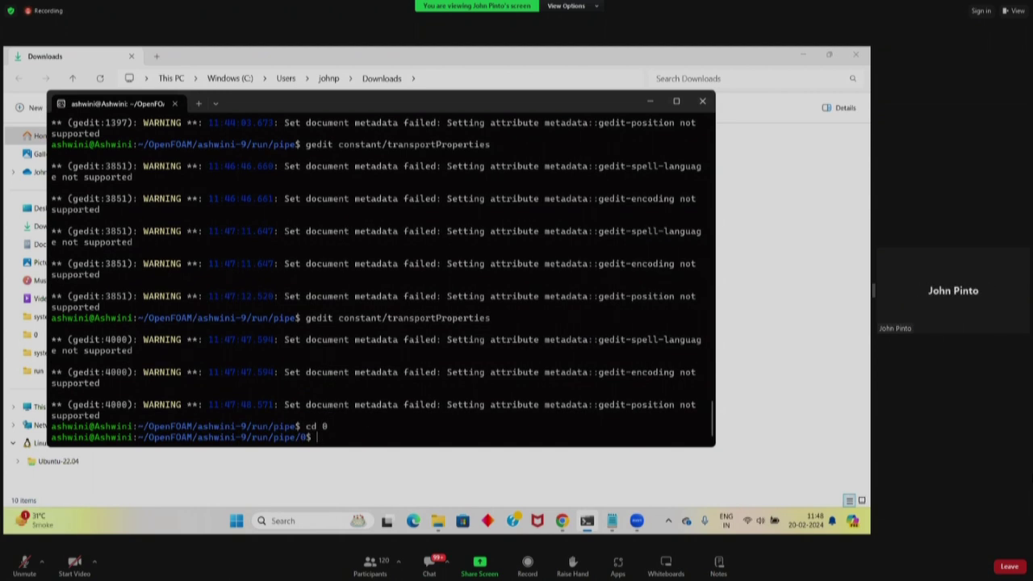
type("ls")
key("Return")
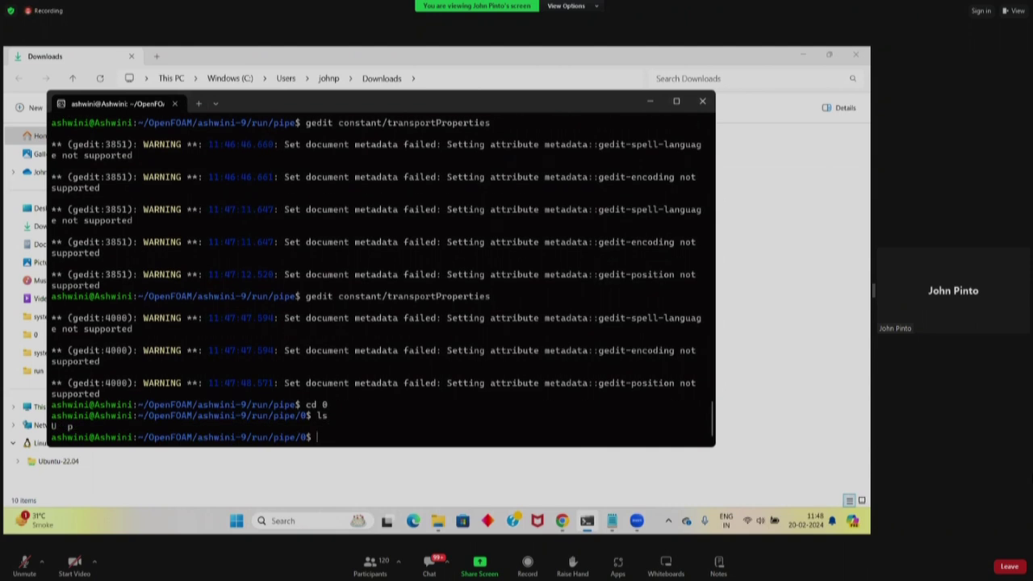
type("cd ..")
key("Return")
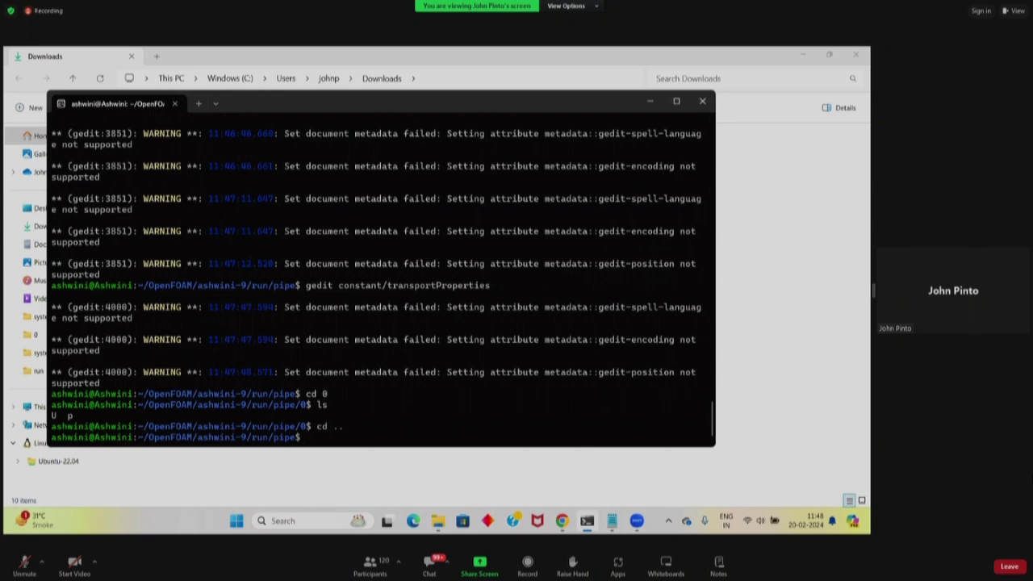
type("ls")
key("Return")
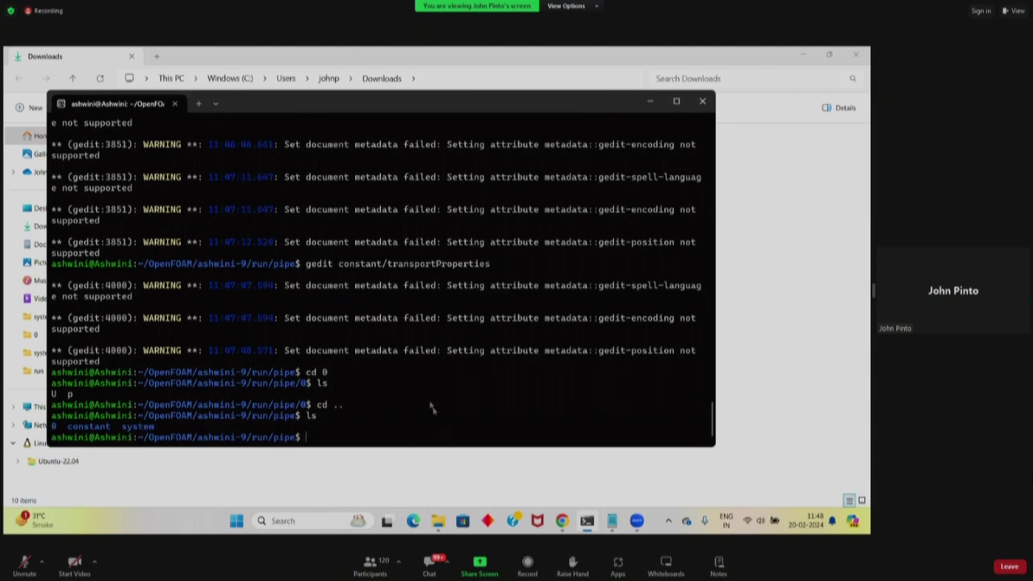
- Reopen constant/transportProperties in gedit from the terminal and highlight the value of nu to check it
key("Up")
key("Up")
key("Up")
key("Up")
key("Up")
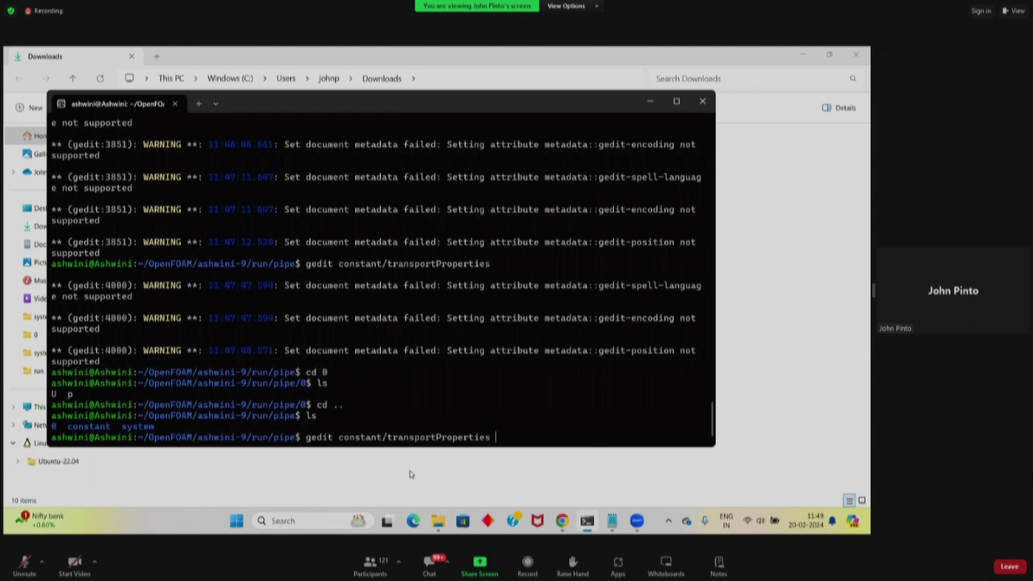
key("Return")
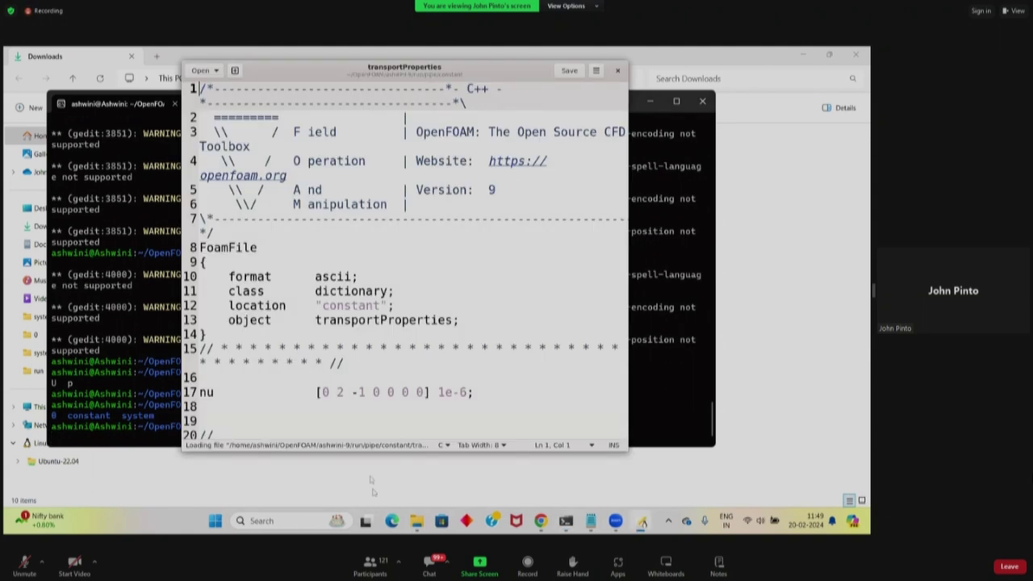
left_click(444, 393)
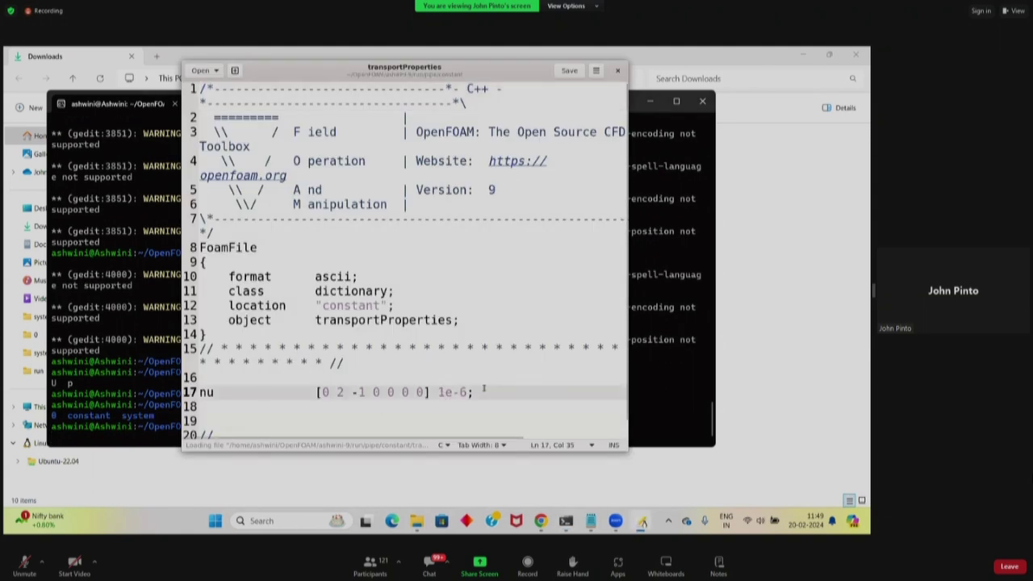
key("Left")
key("shift+Right")
key("shift+Right")
key("shift+Right")
key("shift+Right")
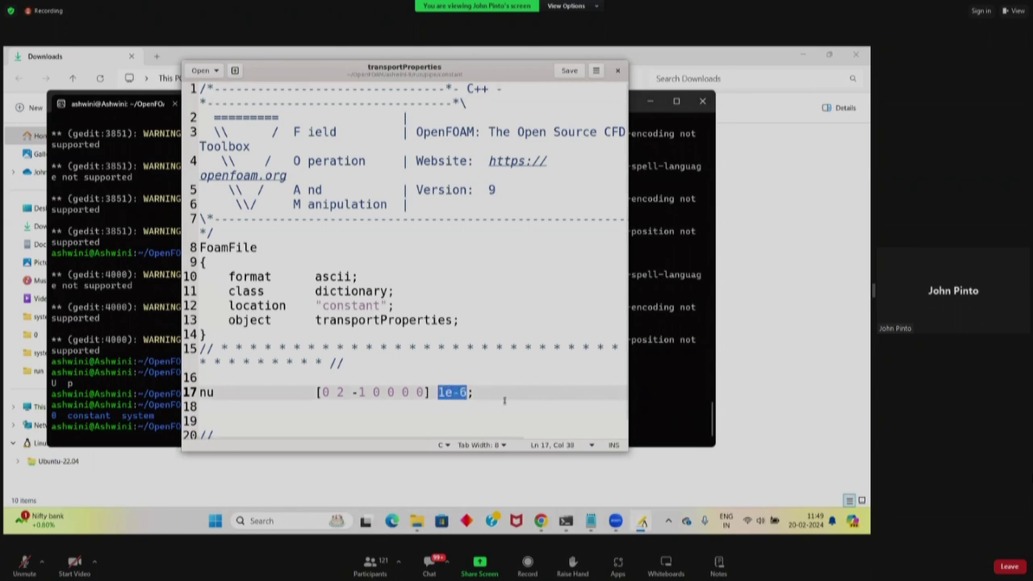
left_click(507, 406)
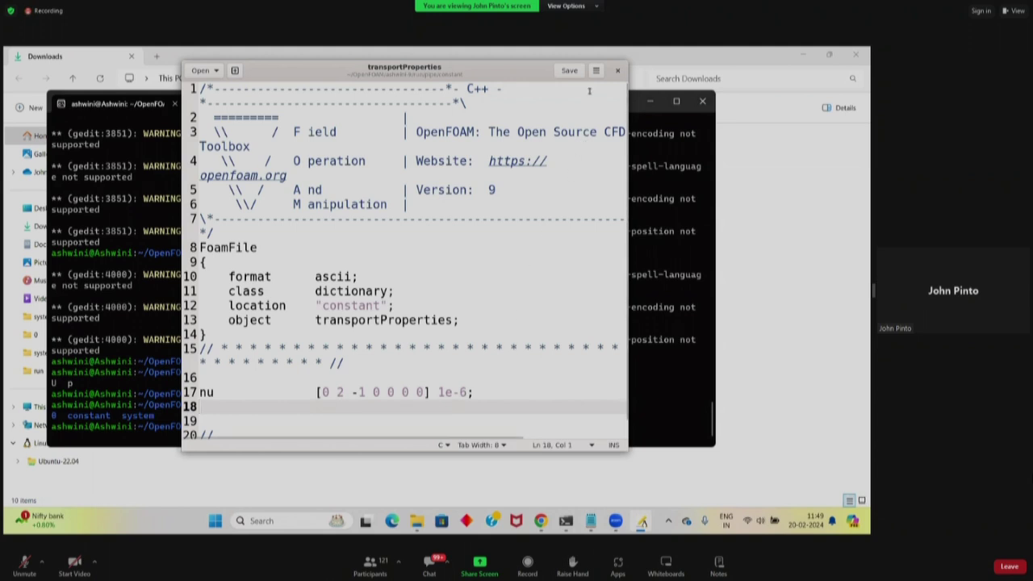
- Reduce the gedit text size by one level, then save and close transportProperties
left_click_drag(609, 76, 614, 121)
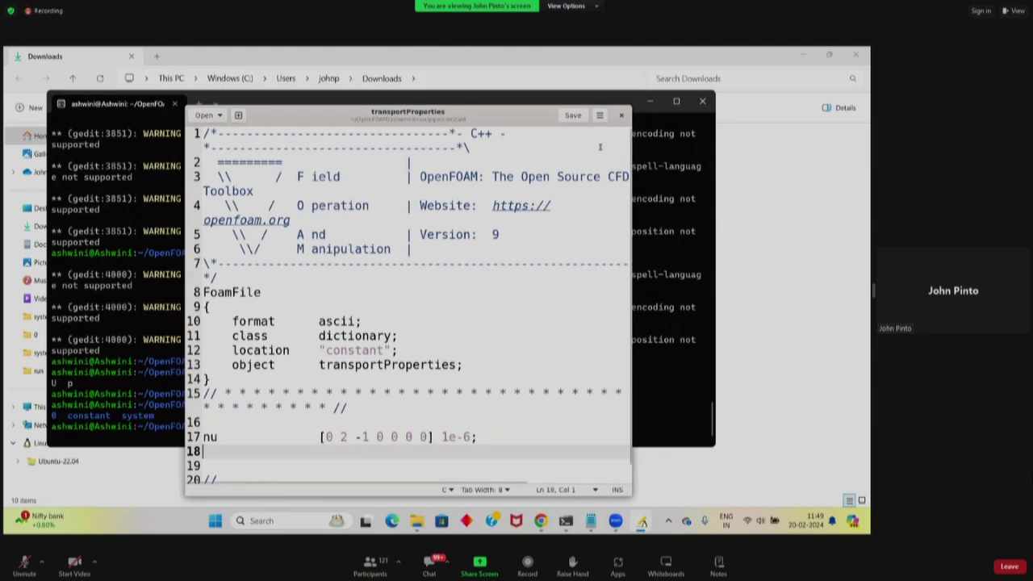
key("ctrl+minus")
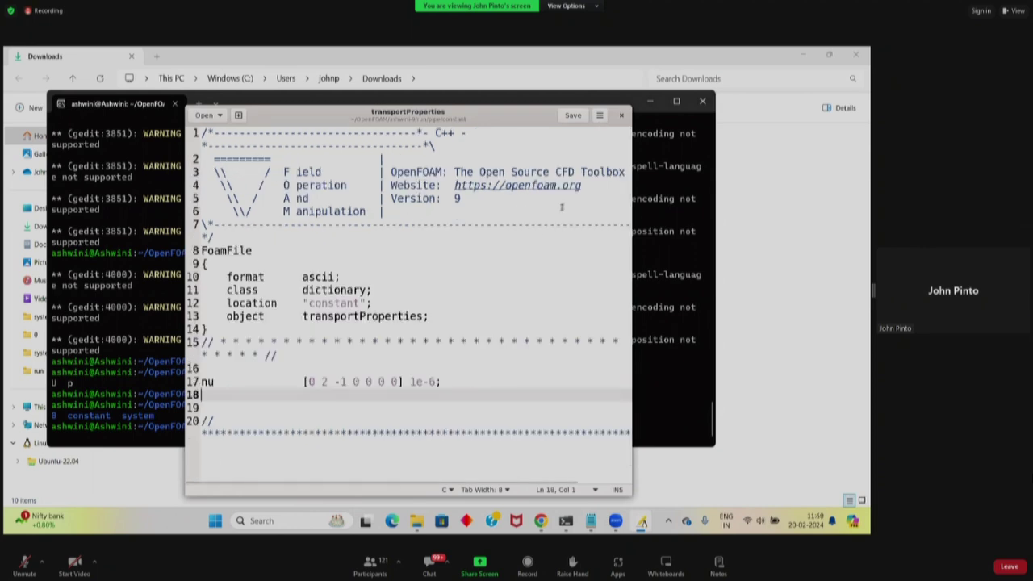
key("ctrl+s")
left_click(622, 116)
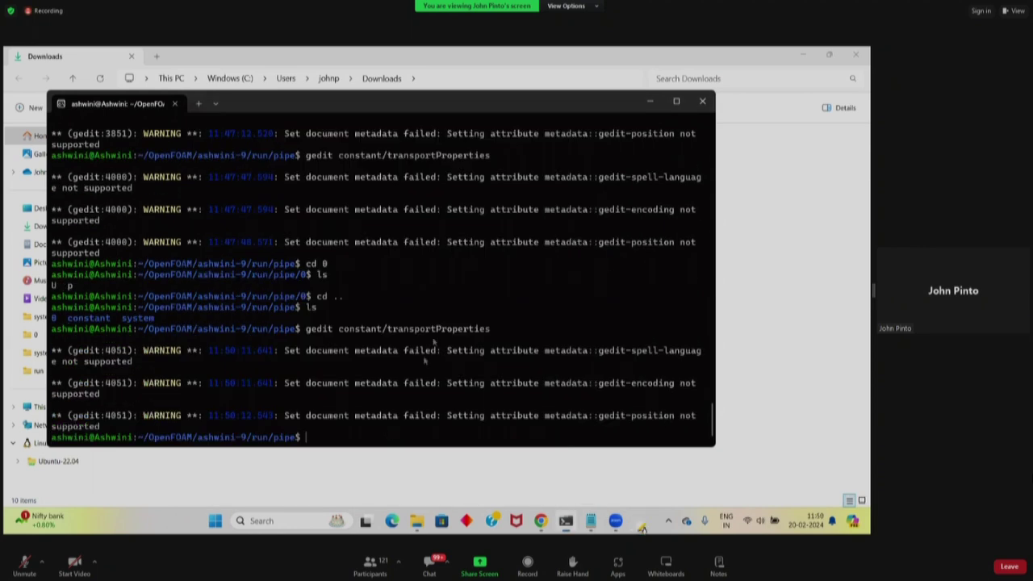
- Look through the pipe case's system folder in File Explorer, then return to the Downloads window
left_click(371, 472)
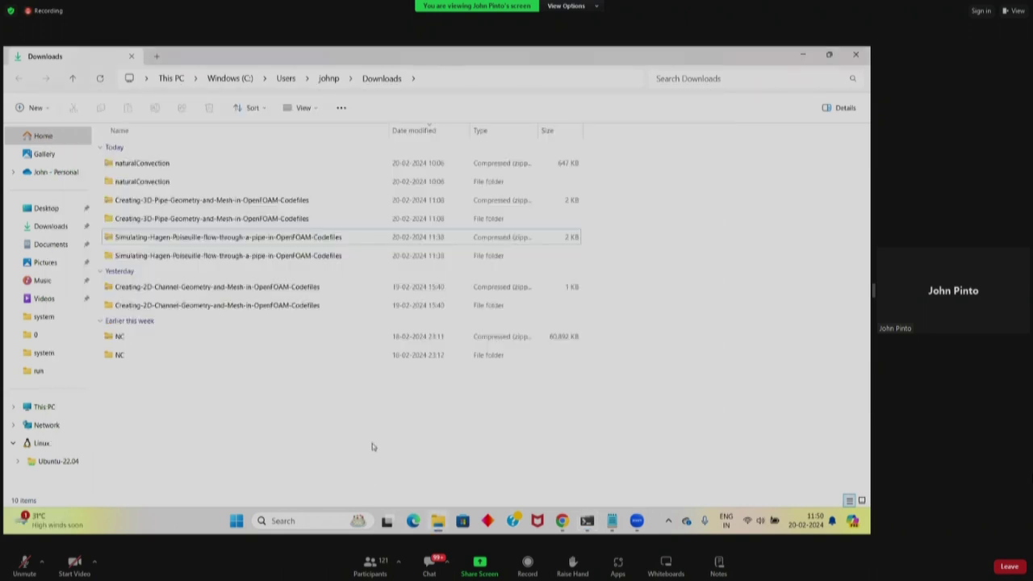
mouse_move(442, 521)
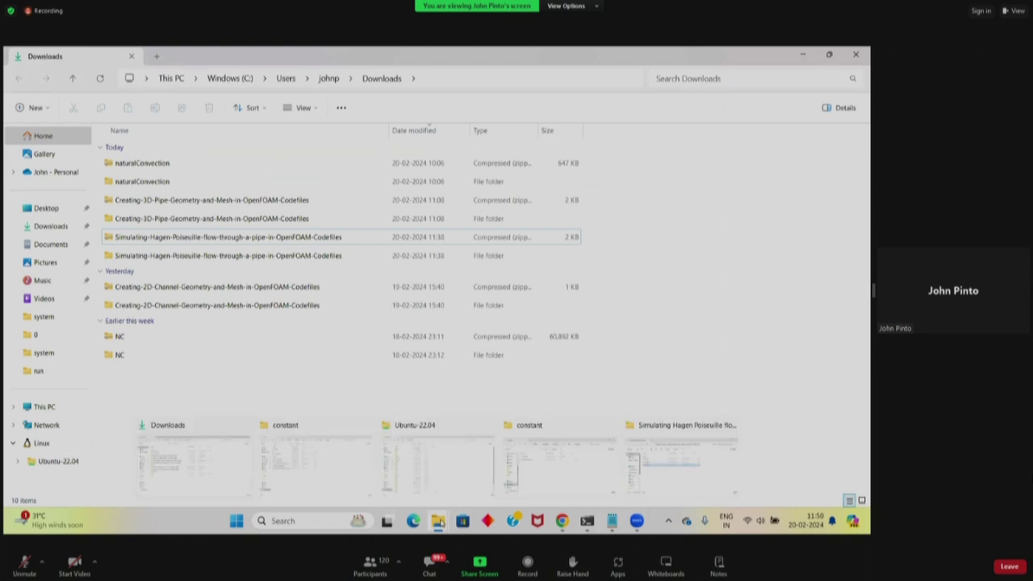
left_click(553, 481)
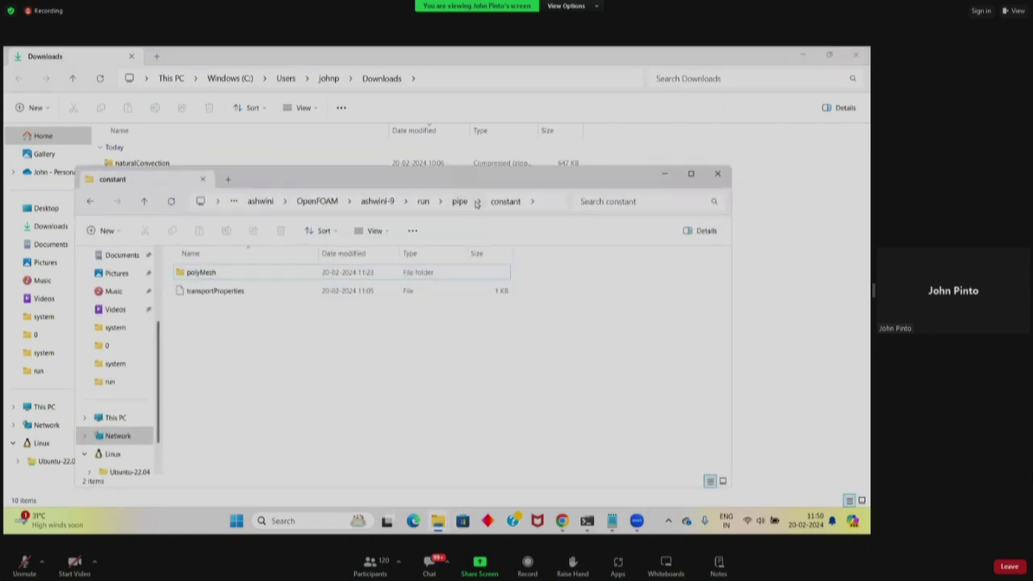
left_click(458, 201)
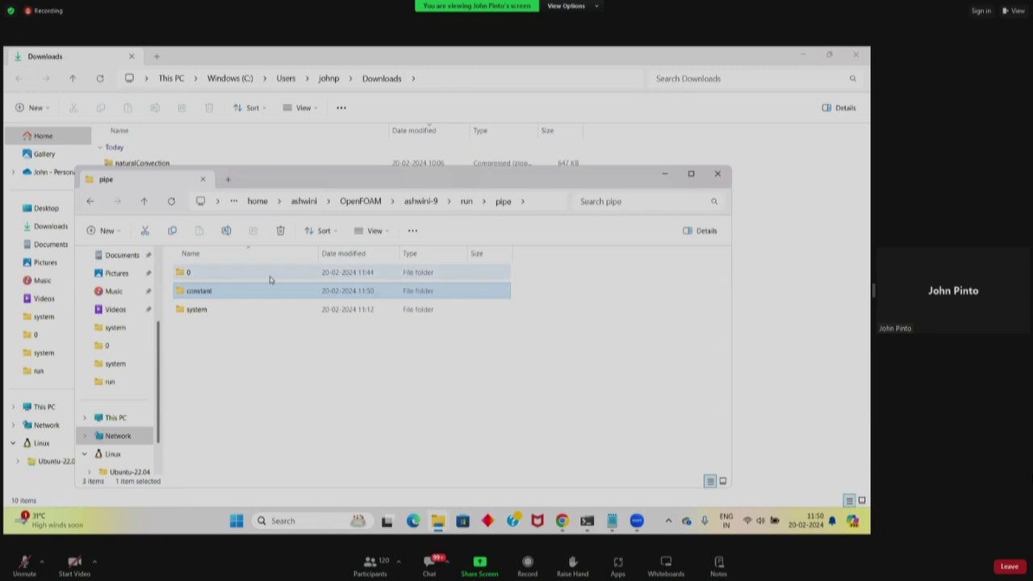
double_click(208, 315)
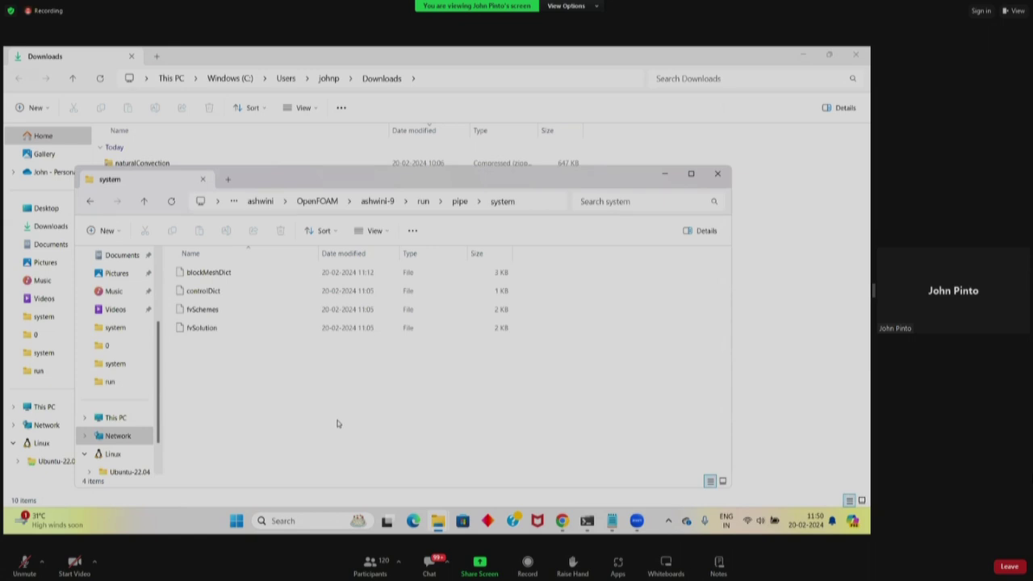
left_click(768, 338)
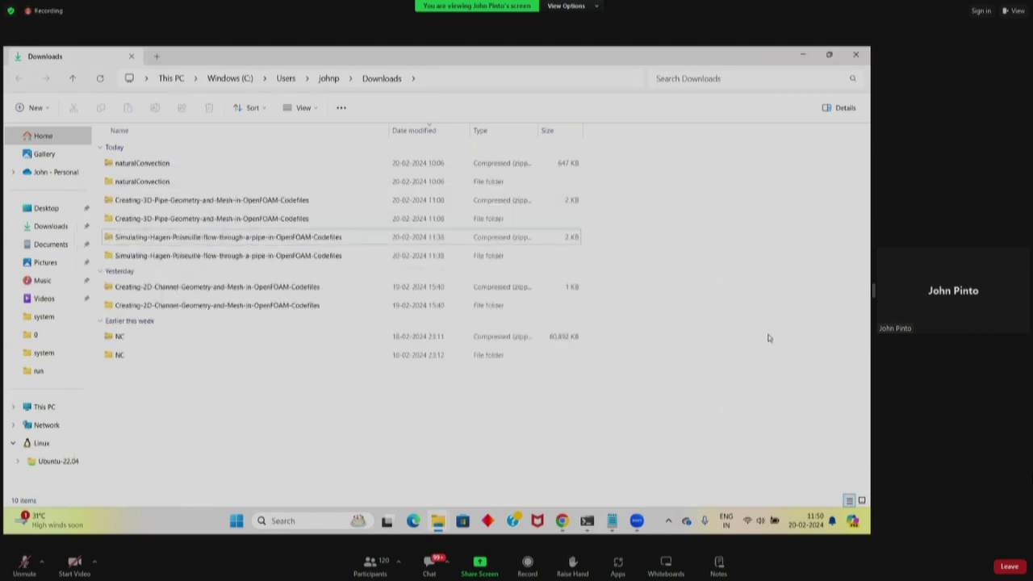
- Switch to the Ubuntu terminal and list the contents of the pipe case folder
left_click(587, 522)
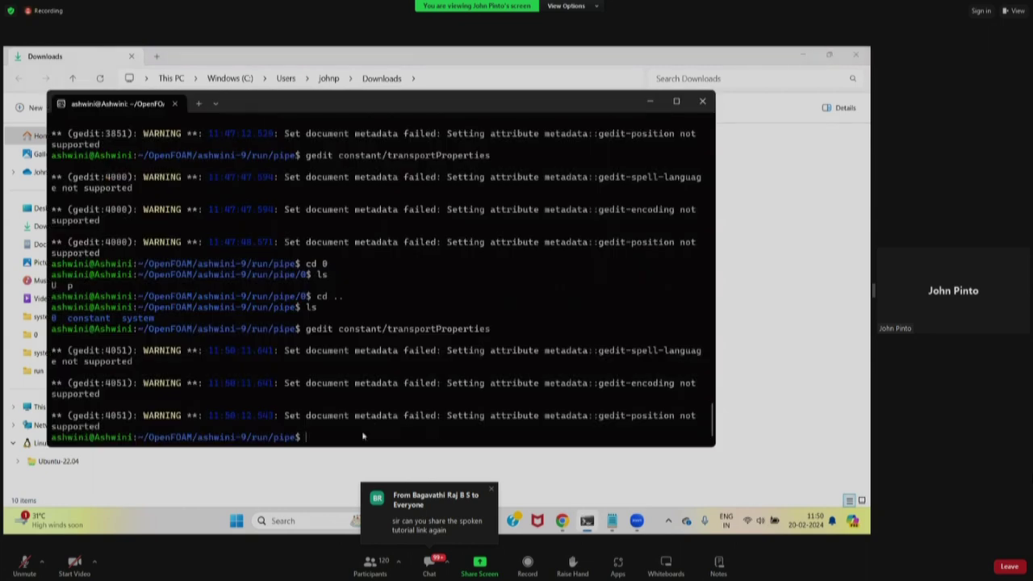
type("ls")
key("Return")
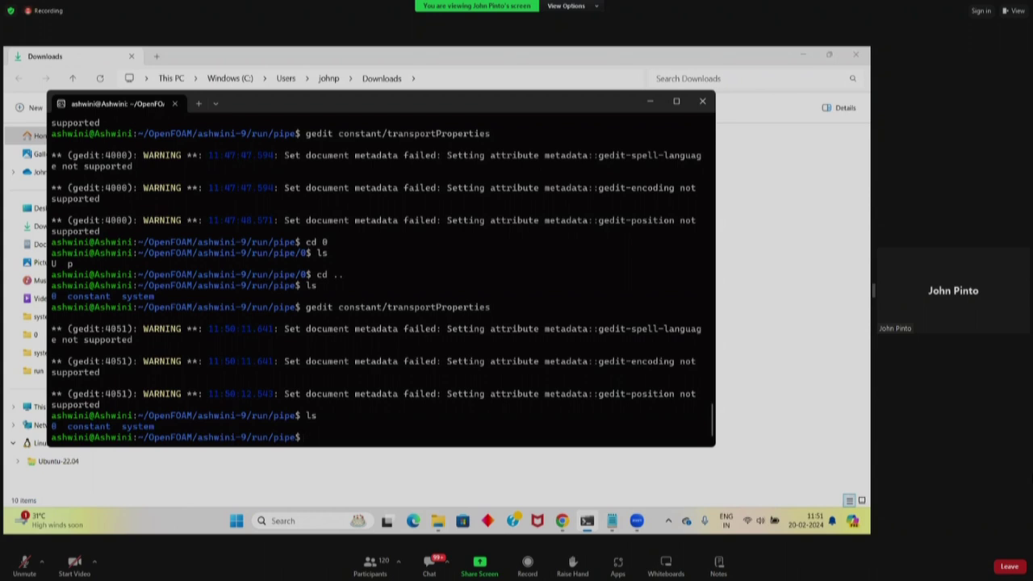
- Open the case's control file with the command gedit system/controlDict and skim its contents
type("gedit sy")
key("Tab")
type("co")
key("Tab")
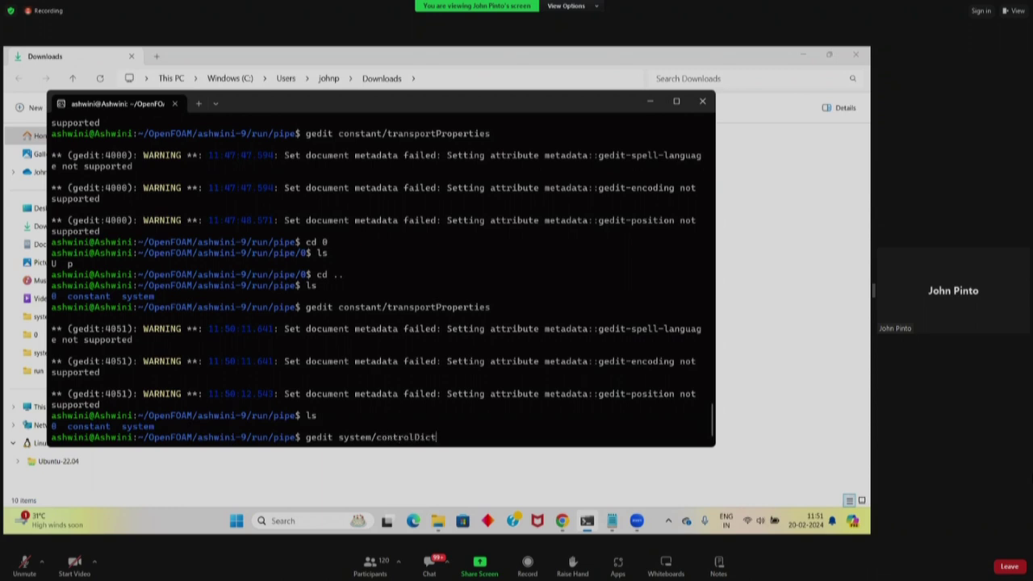
key("BackSpace")
key("BackSpace")
key("BackSpace")
key("BackSpace")
key("BackSpace")
key("BackSpace")
key("BackSpace")
key("BackSpace")
key("BackSpace")
key("BackSpace")
key("BackSpace")
key("BackSpace")
key("BackSpace")
key("BackSpace")
key("BackSpace")
key("BackSpace")
key("BackSpace")
key("BackSpace")
type("sy")
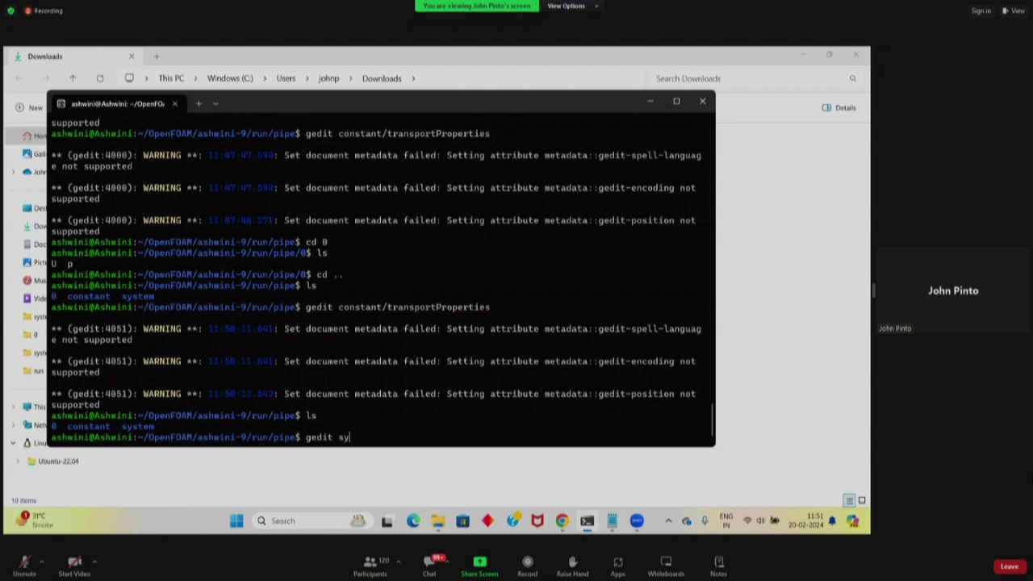
key("Tab")
type("c")
key("Tab")
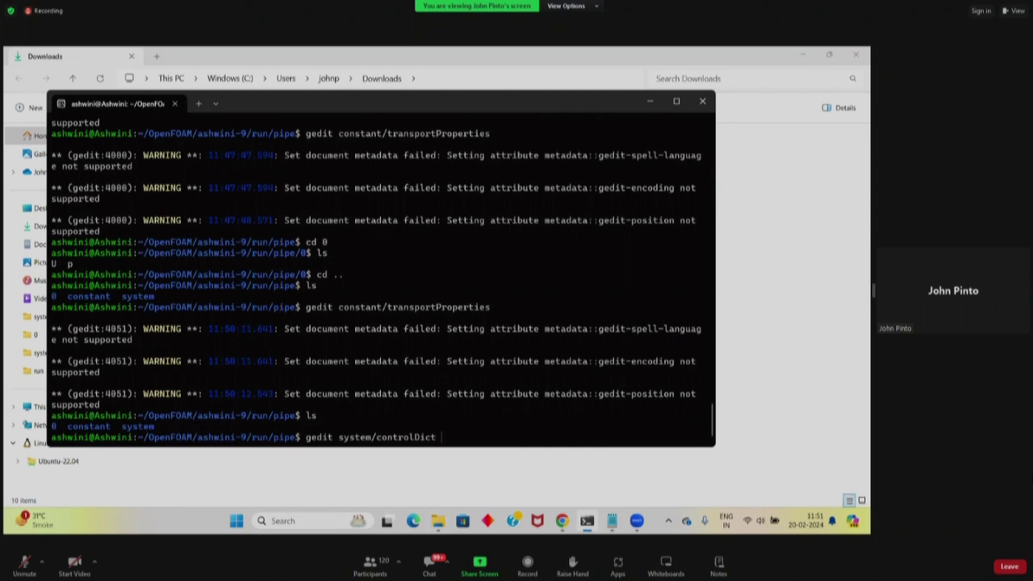
key("Return")
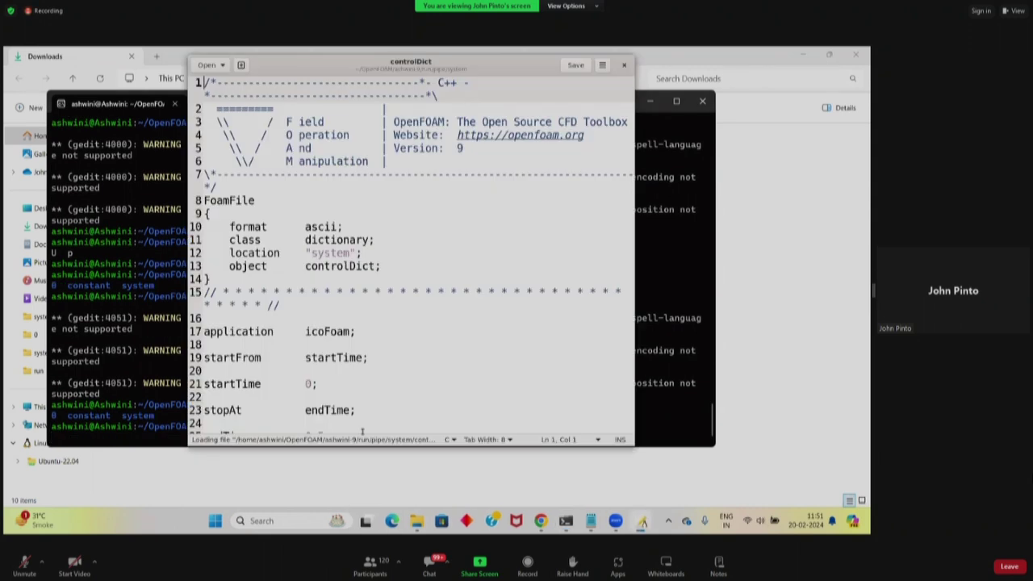
scroll(417, 364, "down", 6)
scroll(418, 365, "up", 6)
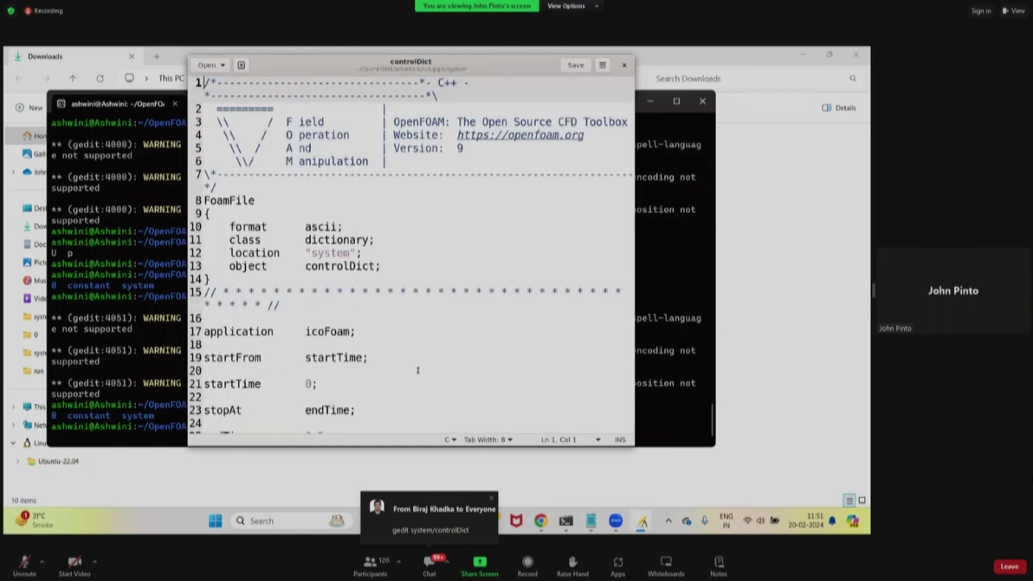
- Open the control text file from the Simulating Hagen Poiseuille code files folder in Notepad and select its entire text
left_click(670, 492)
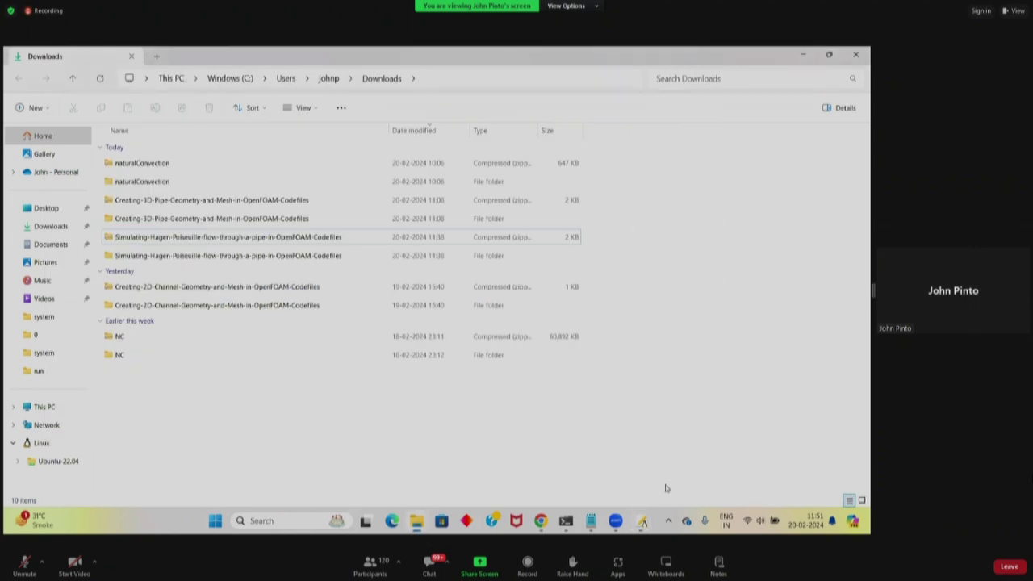
left_click(416, 521)
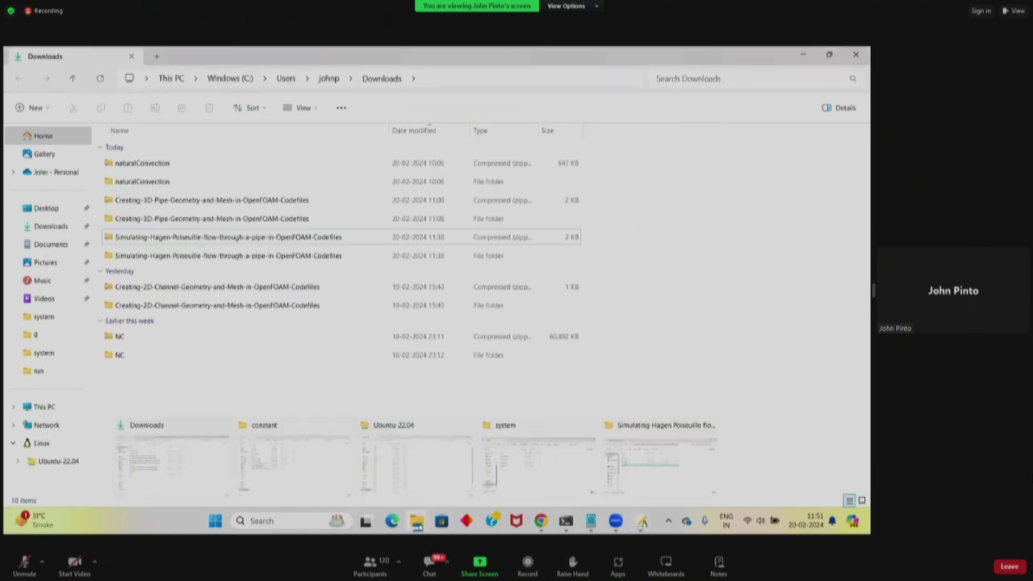
left_click(421, 379)
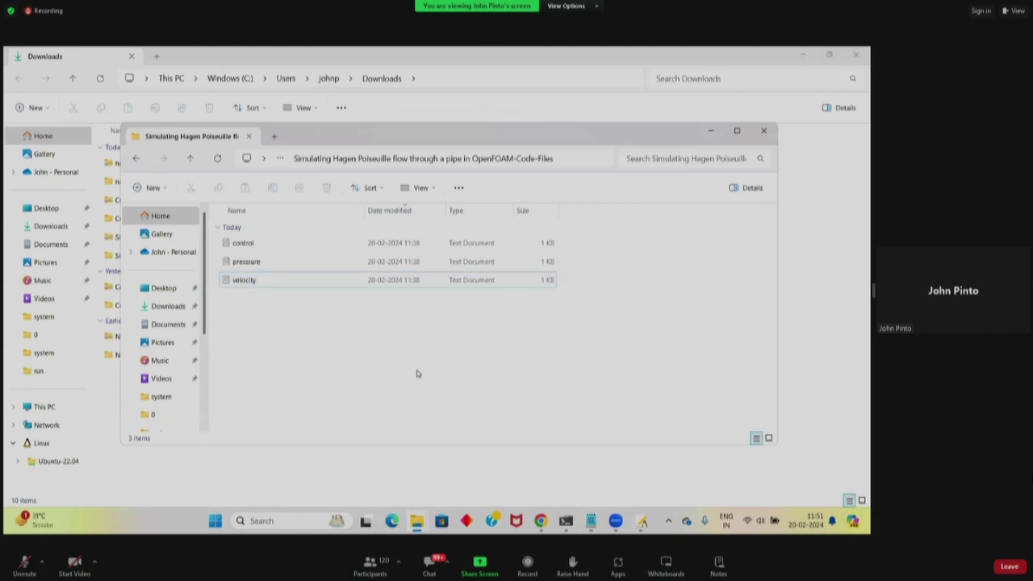
left_click(272, 248)
double_click(271, 249)
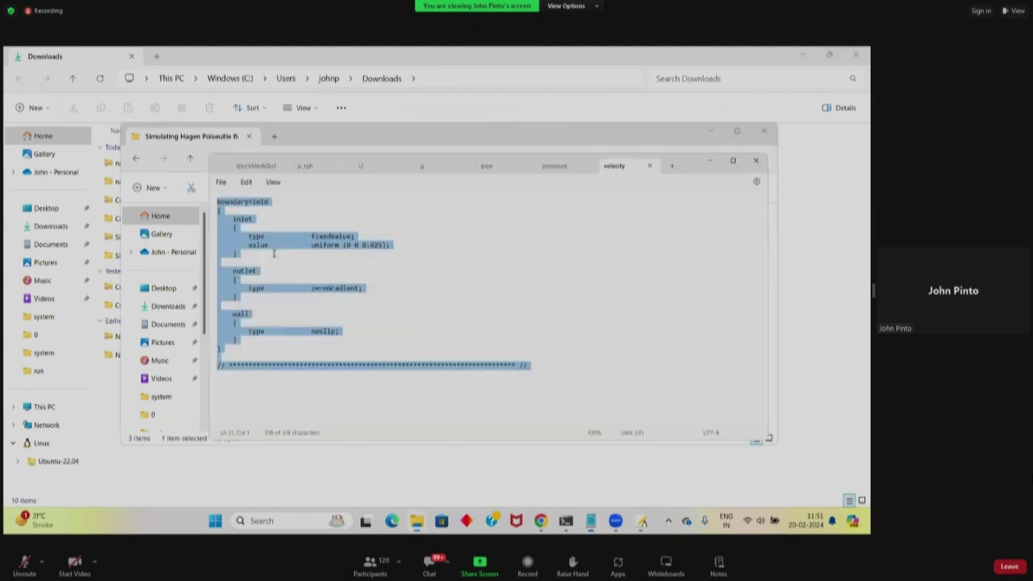
scroll(368, 334, "down", 1)
scroll(369, 335, "up", 1)
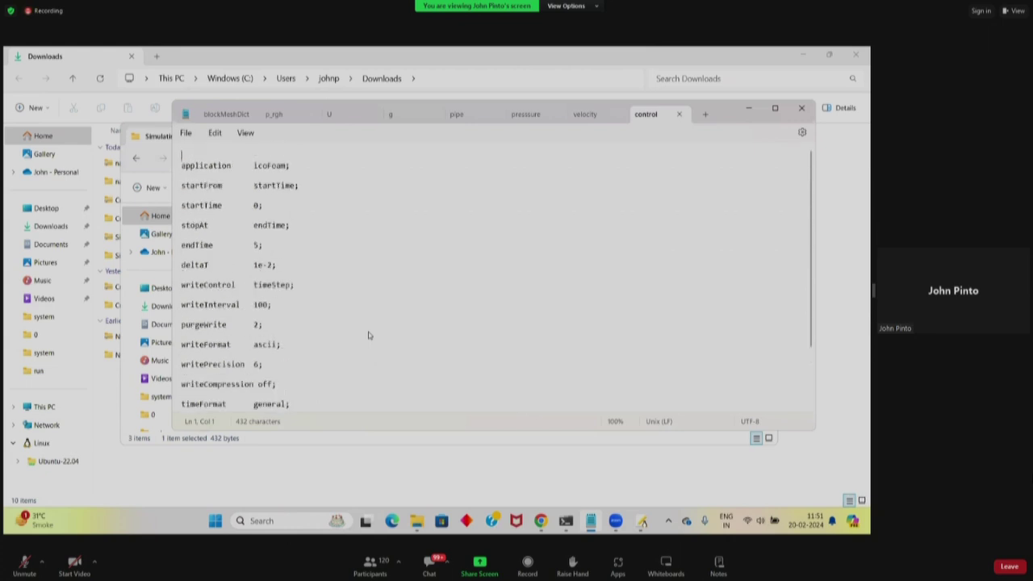
key("ctrl+a")
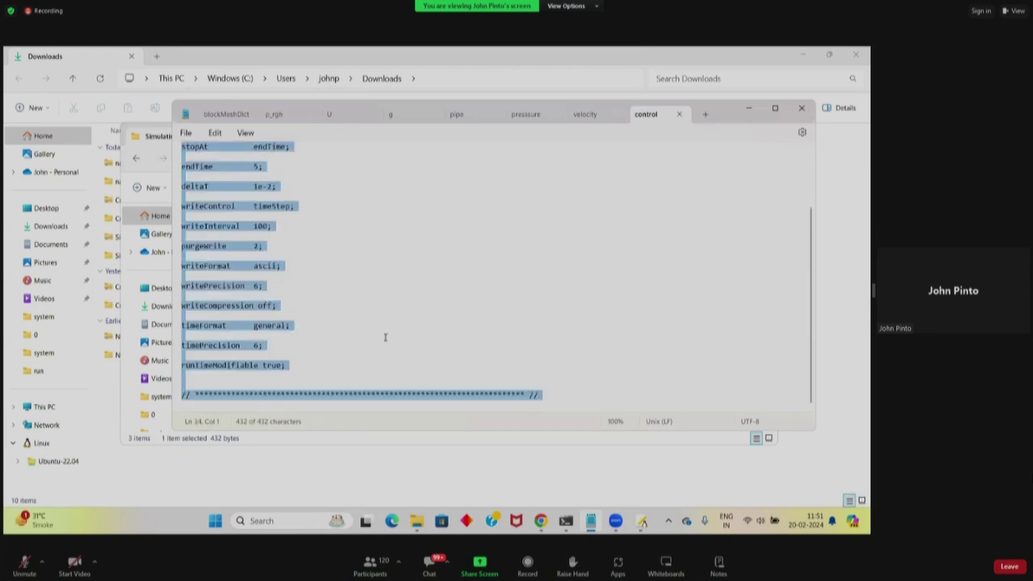
scroll(385, 336, "up", 2)
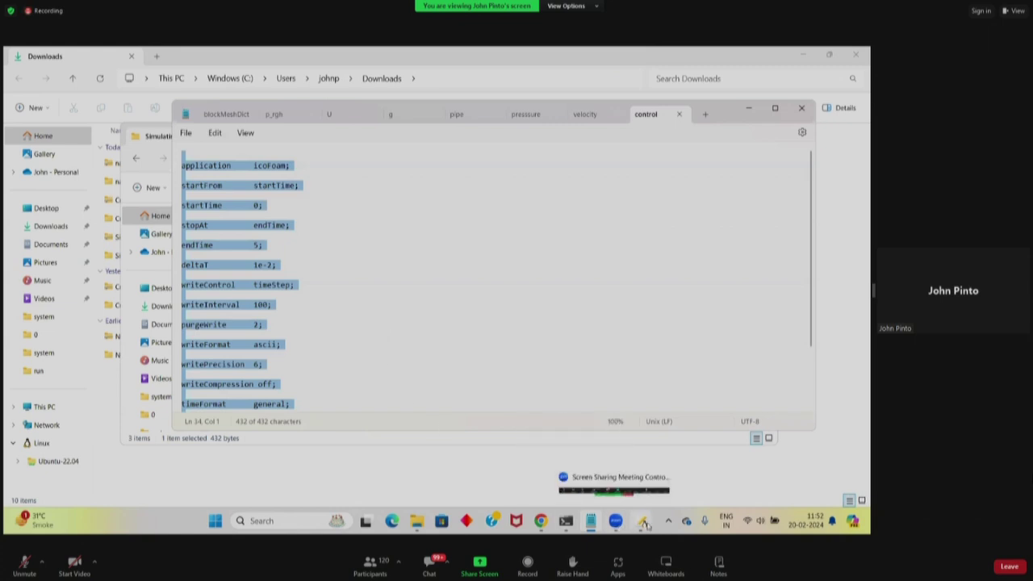
- Skim the controlDict file, then place the control text file and controlDict side by side
left_click(626, 494)
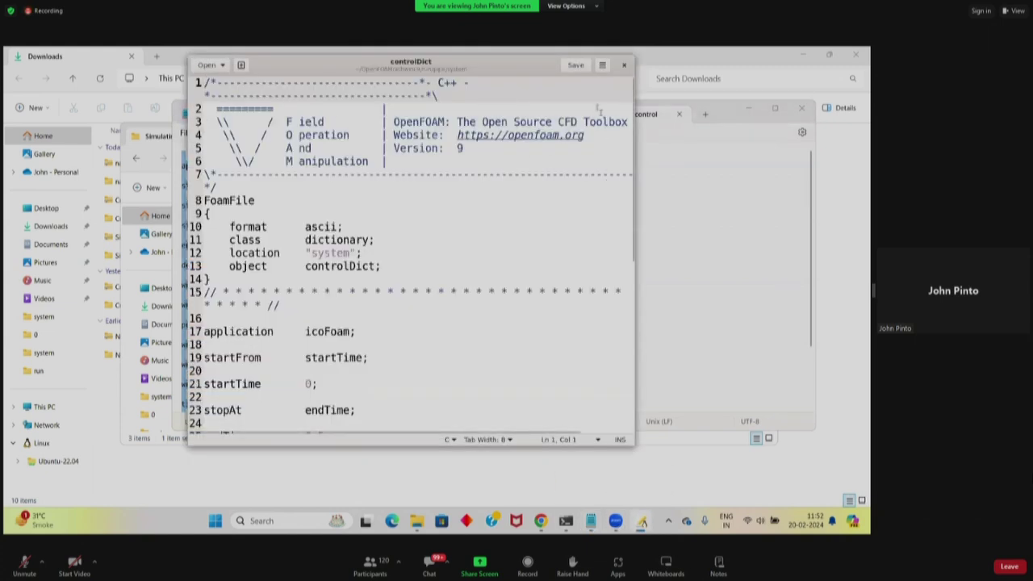
scroll(286, 327, "down", 4)
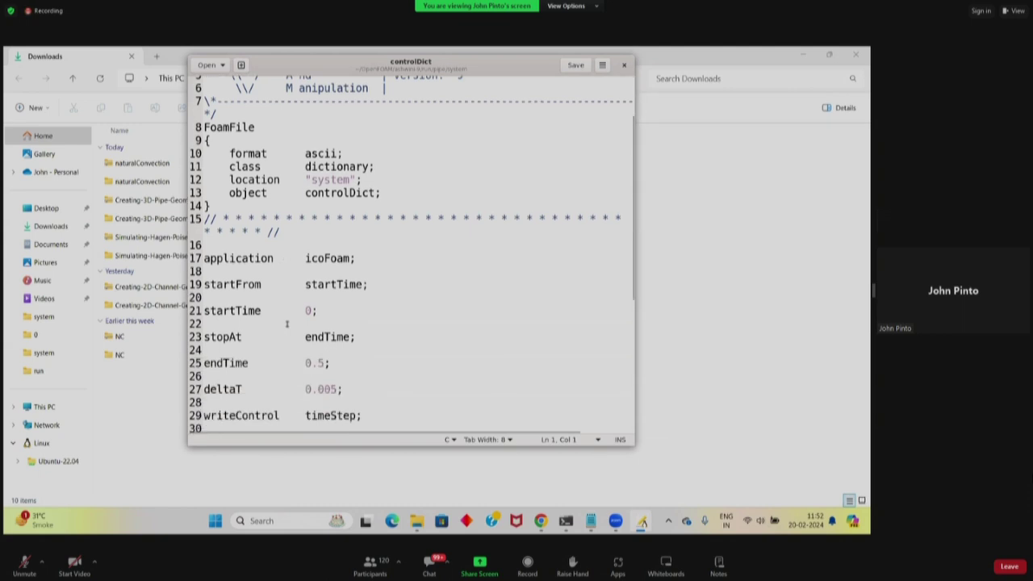
scroll(286, 323, "down", 3)
scroll(286, 323, "up", 6)
scroll(286, 323, "down", 7)
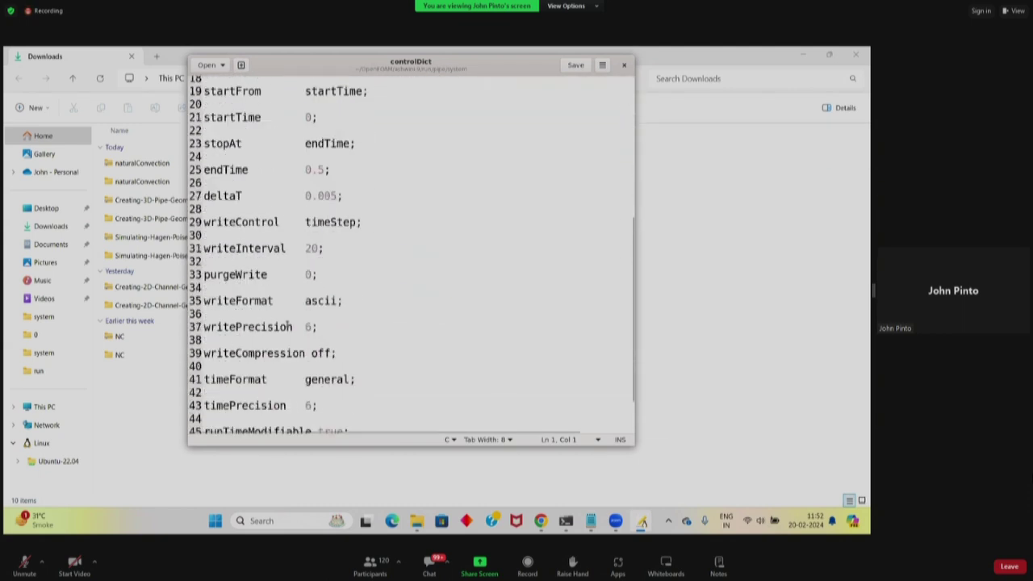
scroll(287, 323, "up", 7)
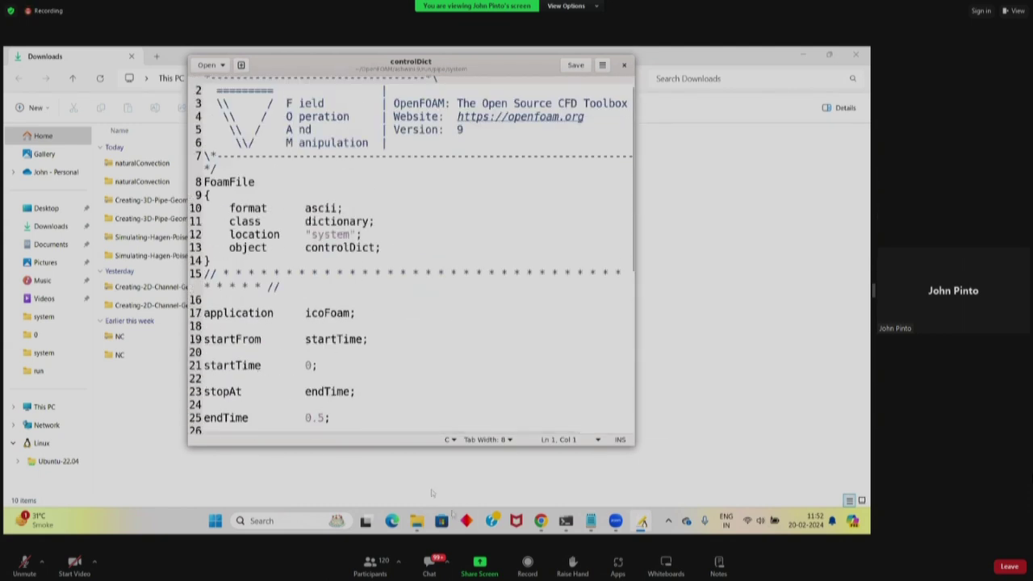
left_click(591, 521)
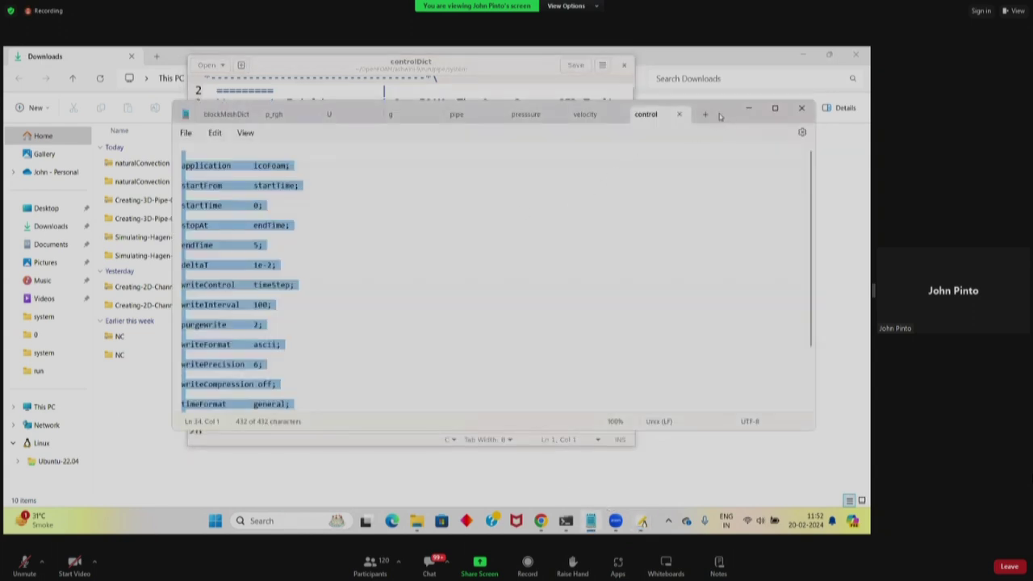
key("super+Left")
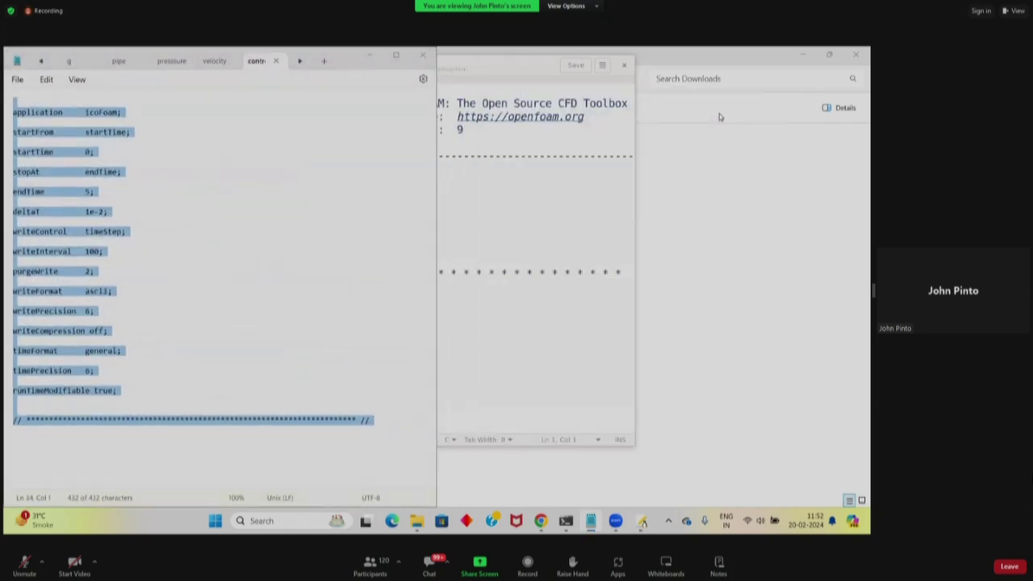
left_click(525, 175)
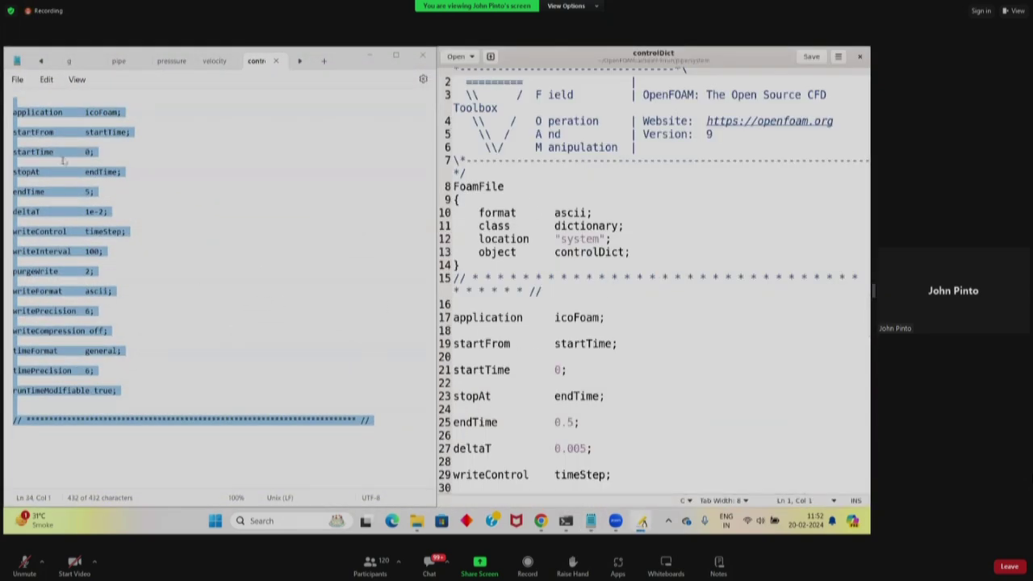
- Delete everything below the header in controlDict, from the application entry to the end of the file
scroll(583, 396, "down", 5)
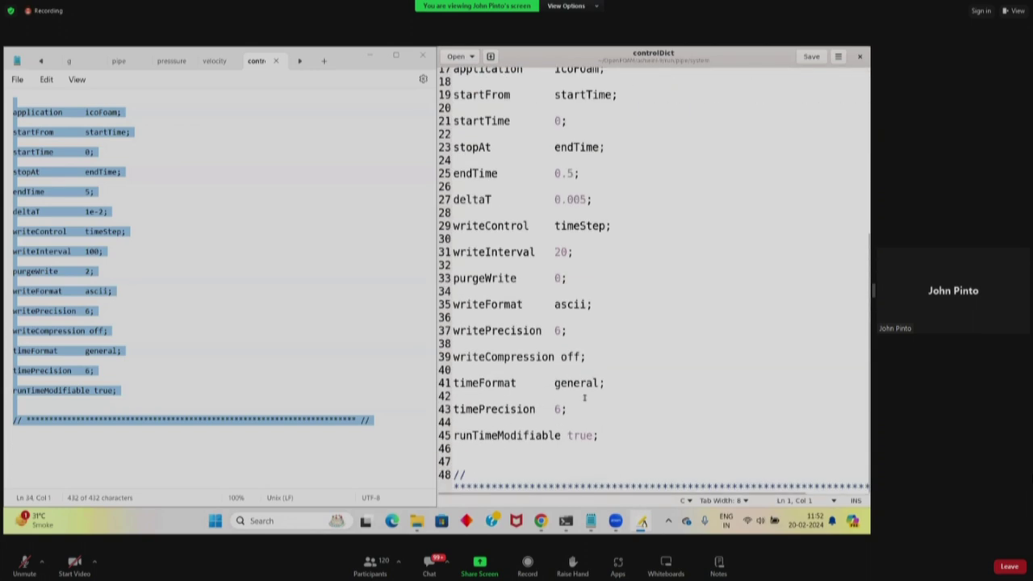
scroll(580, 376, "up", 2)
left_click(454, 152)
left_click_drag(455, 153, 866, 492)
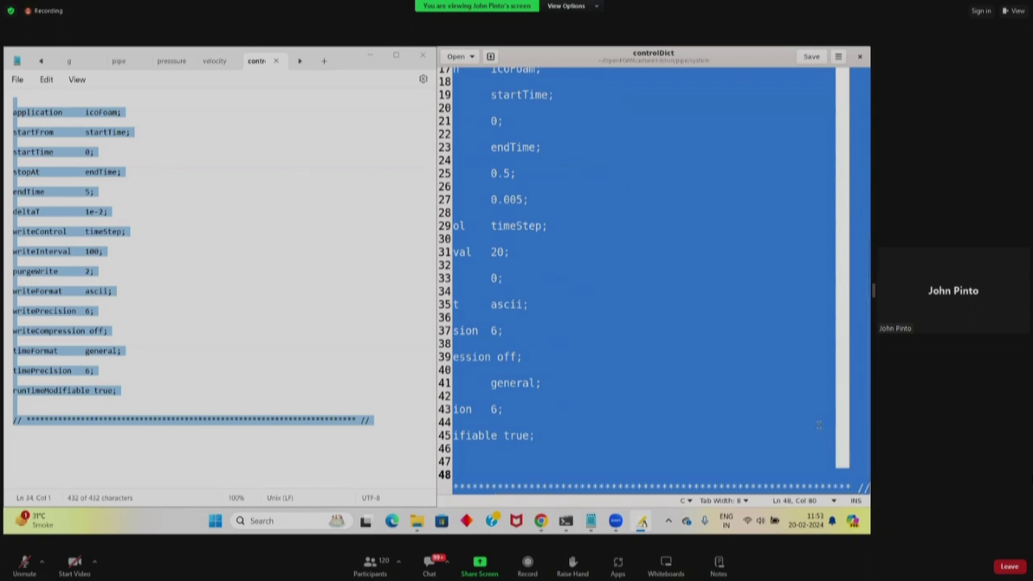
key("Delete")
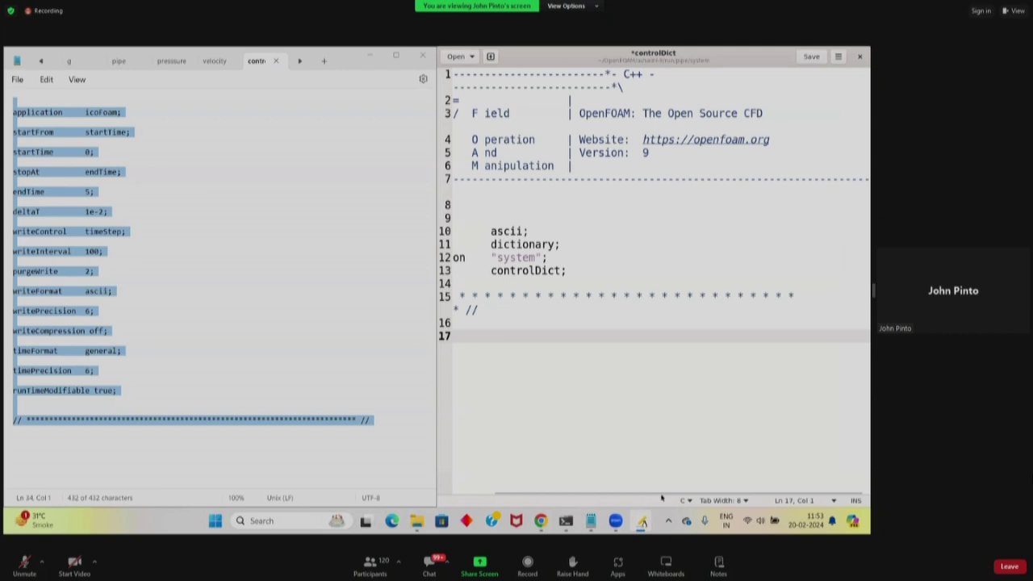
left_click_drag(662, 492, 476, 499)
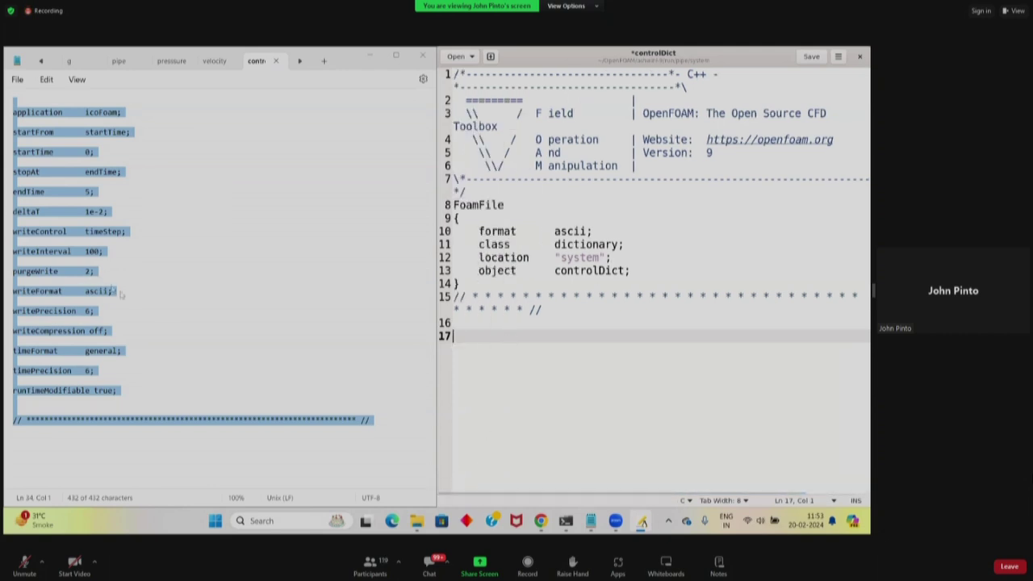
- Copy the whole text of the control file into controlDict below its header and save controlDict
left_click(166, 327)
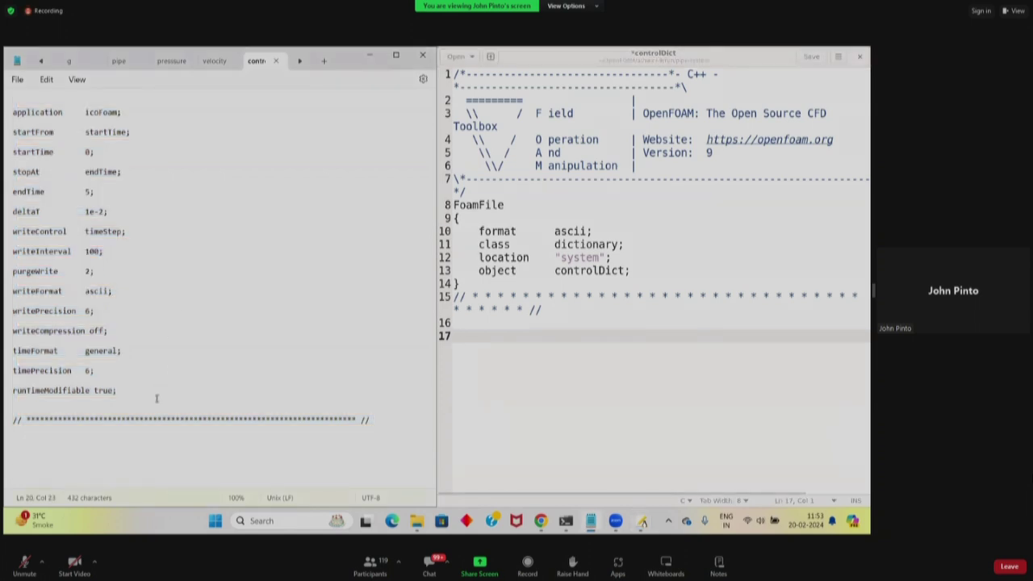
key("ctrl+a")
key("ctrl+c")
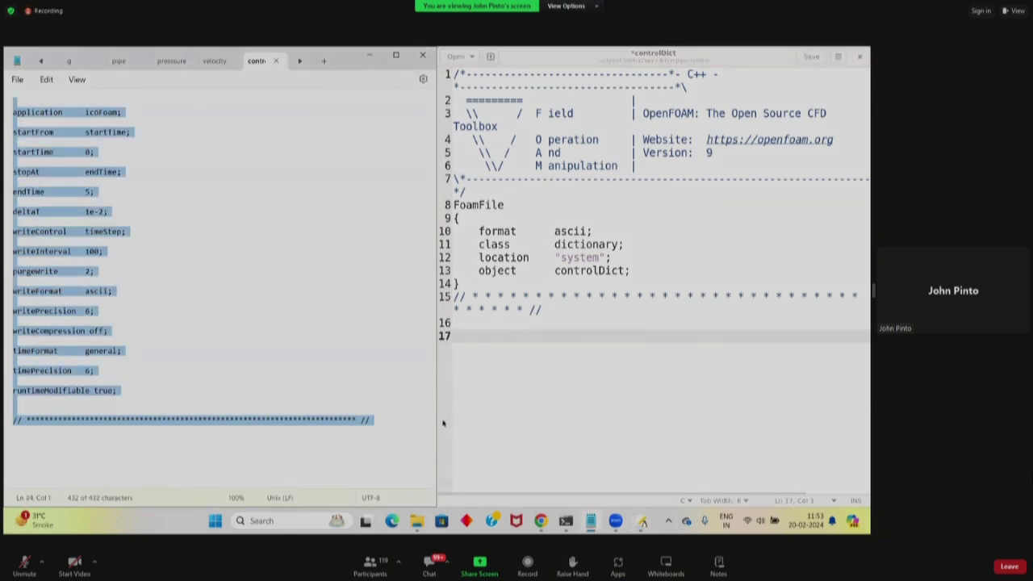
left_click(470, 336)
key("ctrl+v")
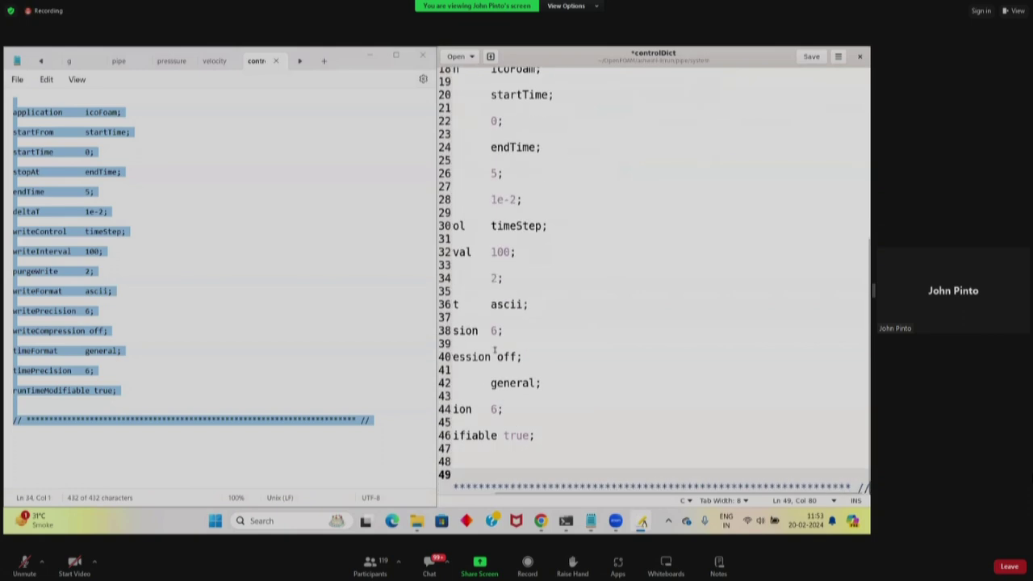
left_click(814, 59)
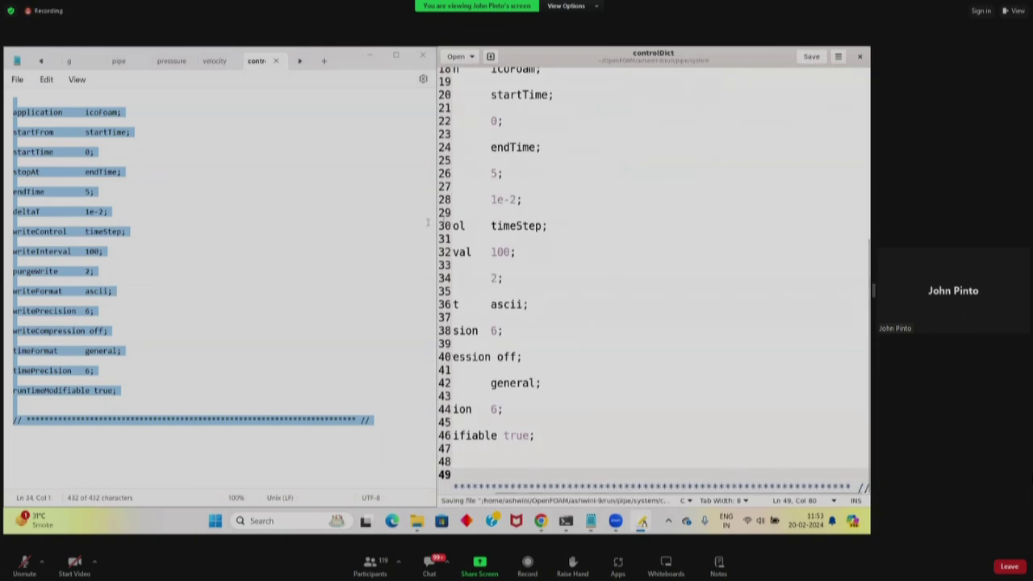
- Narrow the control text window to give controlDict more room, then save and close controlDict
left_click(366, 229)
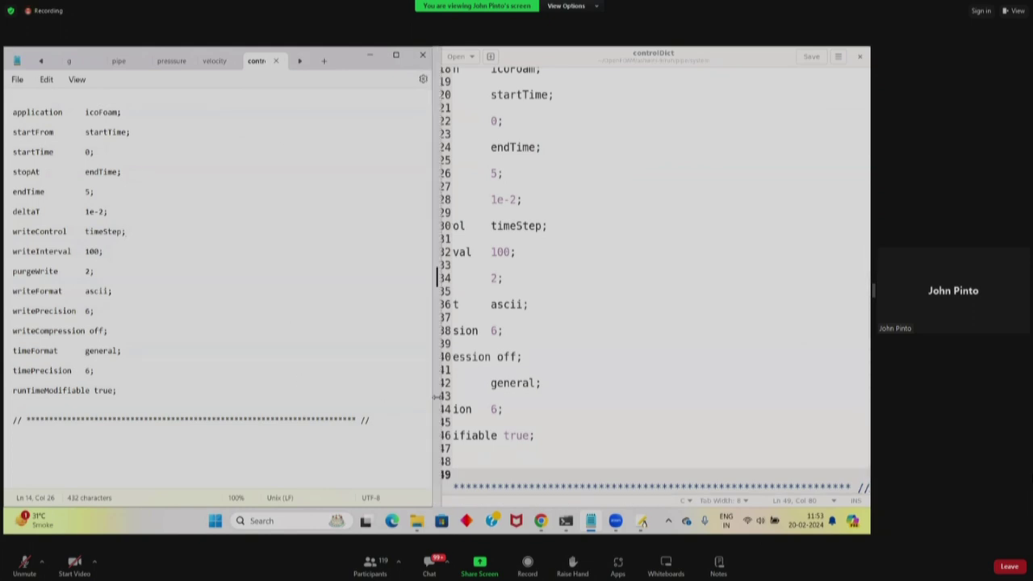
left_click_drag(437, 396, 184, 396)
left_click(363, 265)
left_click(811, 56)
left_click(860, 56)
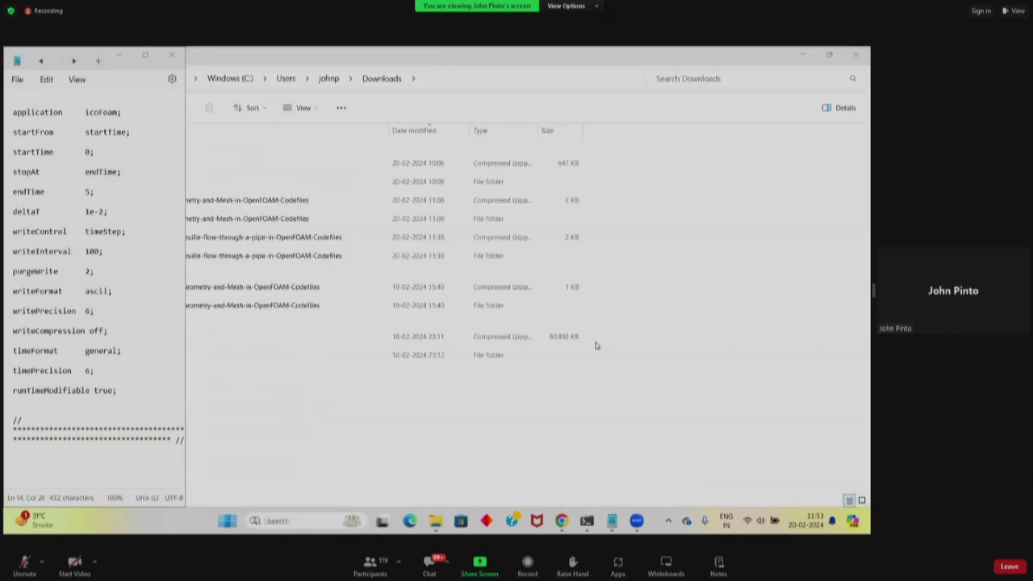
- Switch to the Ubuntu terminal and reopen the control file with the command gedit system/controlDict
left_click(589, 525)
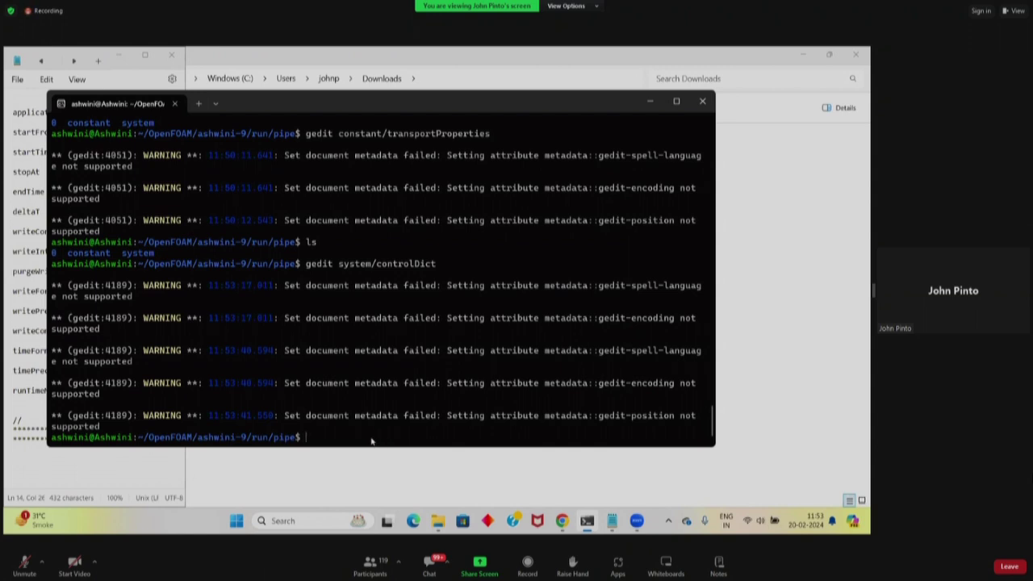
key("ctrl+v")
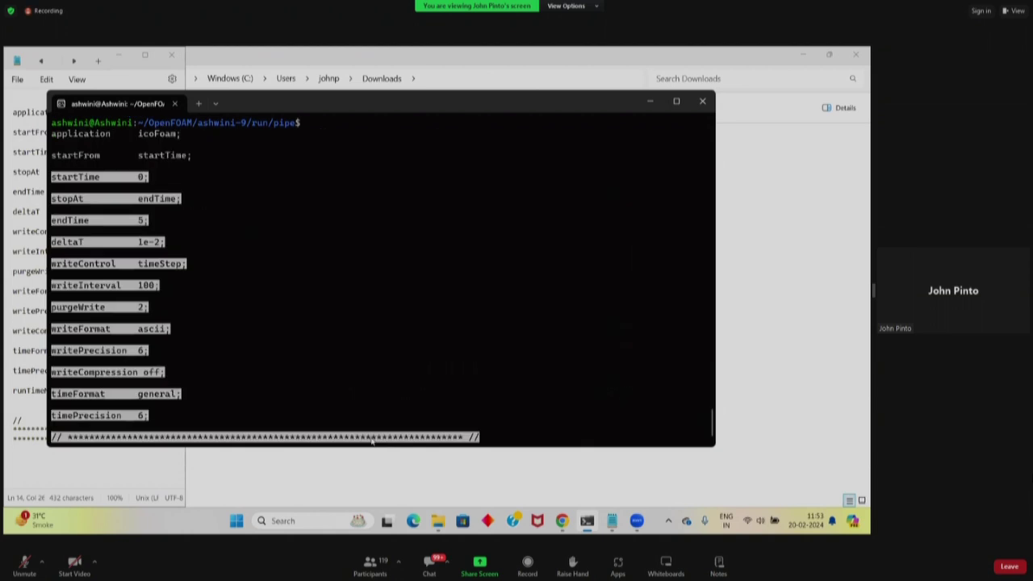
key("ctrl+c")
key("Up")
key("Up")
key("Down")
key("Return")
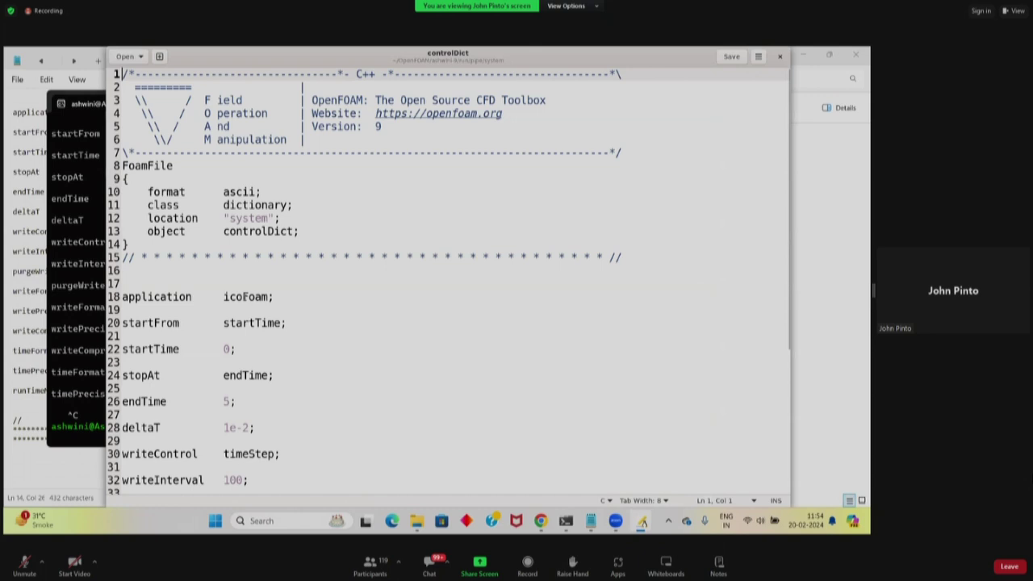
- Review the controlDict settings from application to runTimeModifiable, then save and close the file
left_click(243, 297)
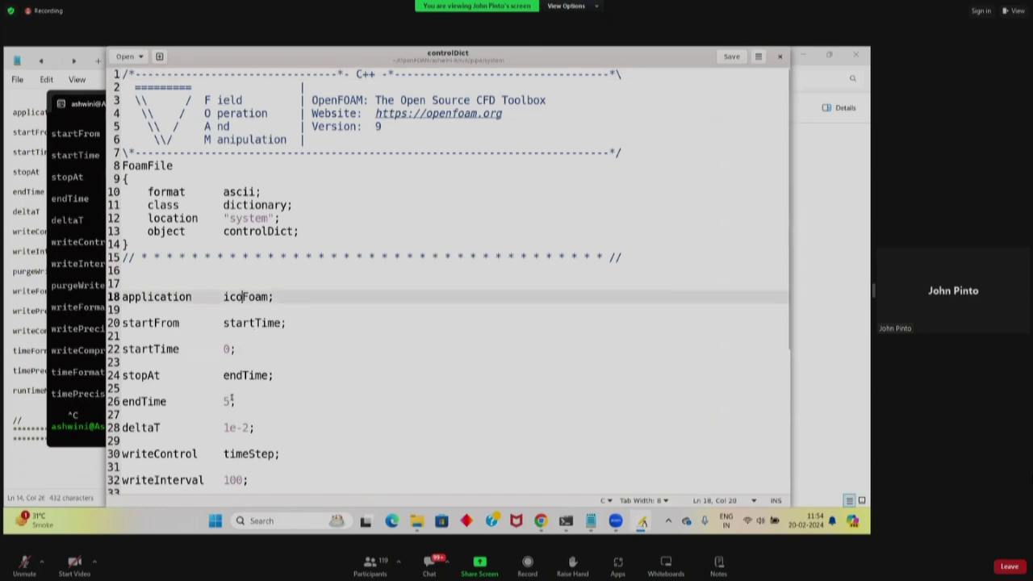
scroll(251, 417, "down", 1)
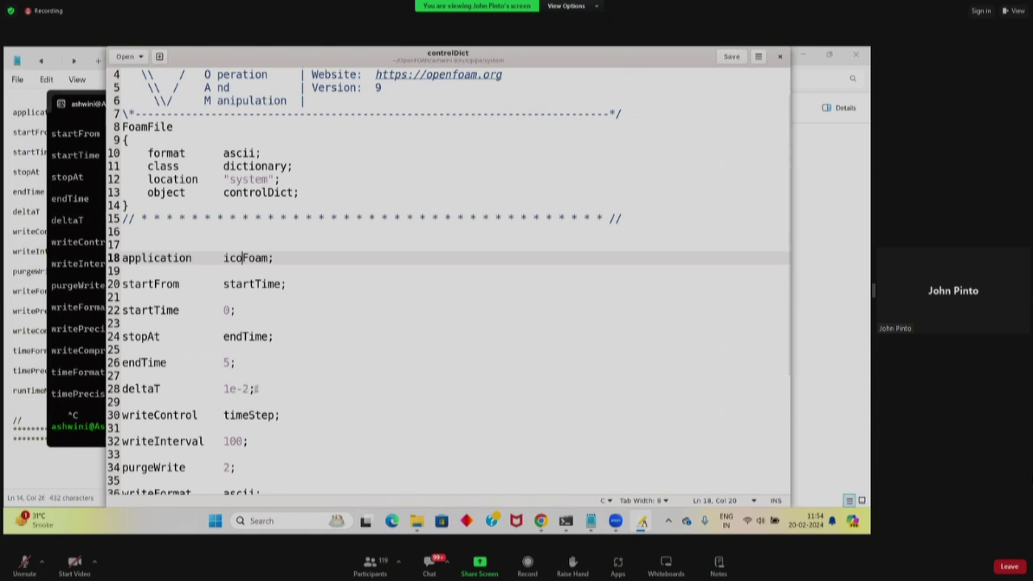
scroll(260, 388, "down", 2)
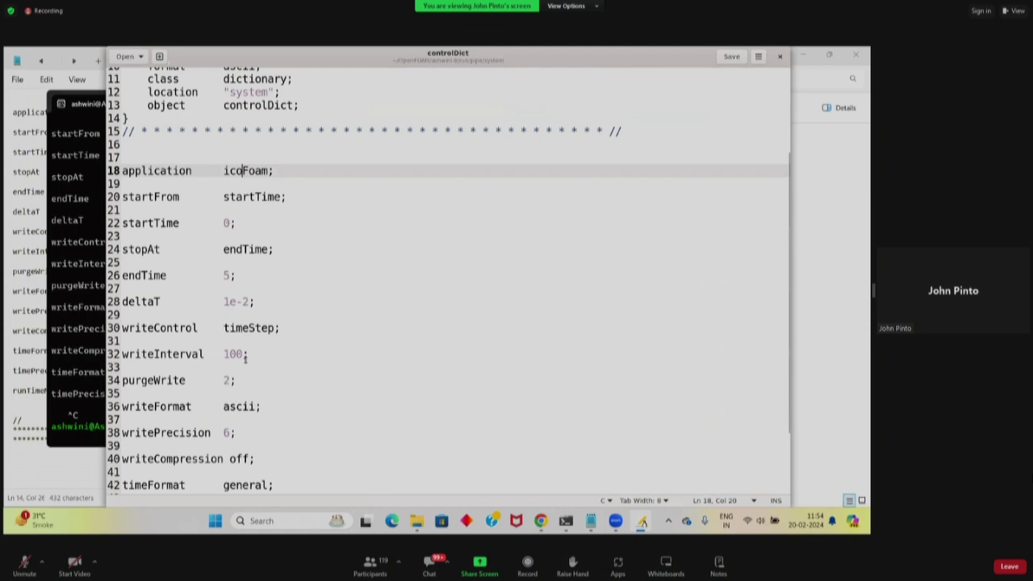
scroll(290, 358, "down", 2)
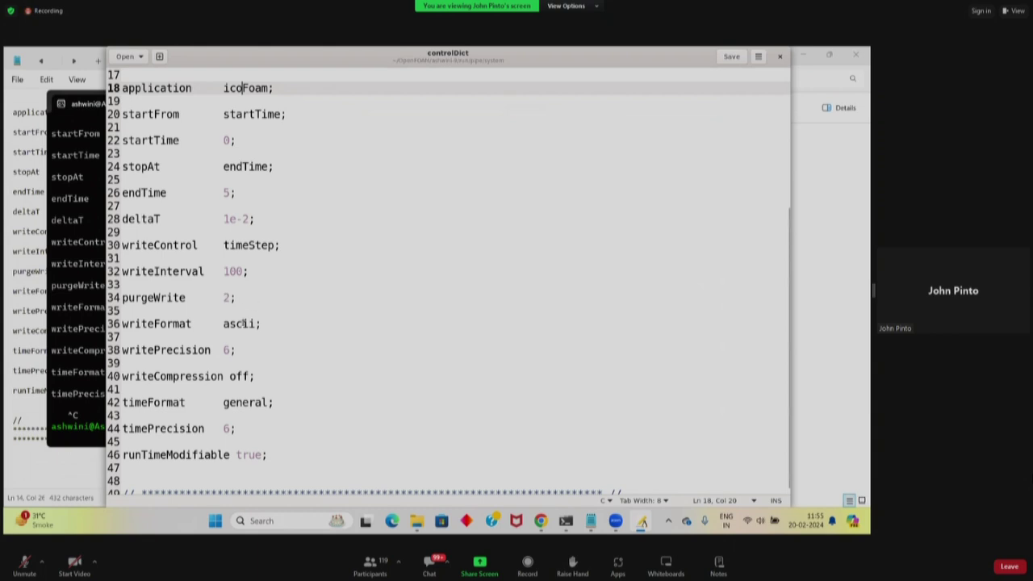
scroll(295, 344, "down", 1)
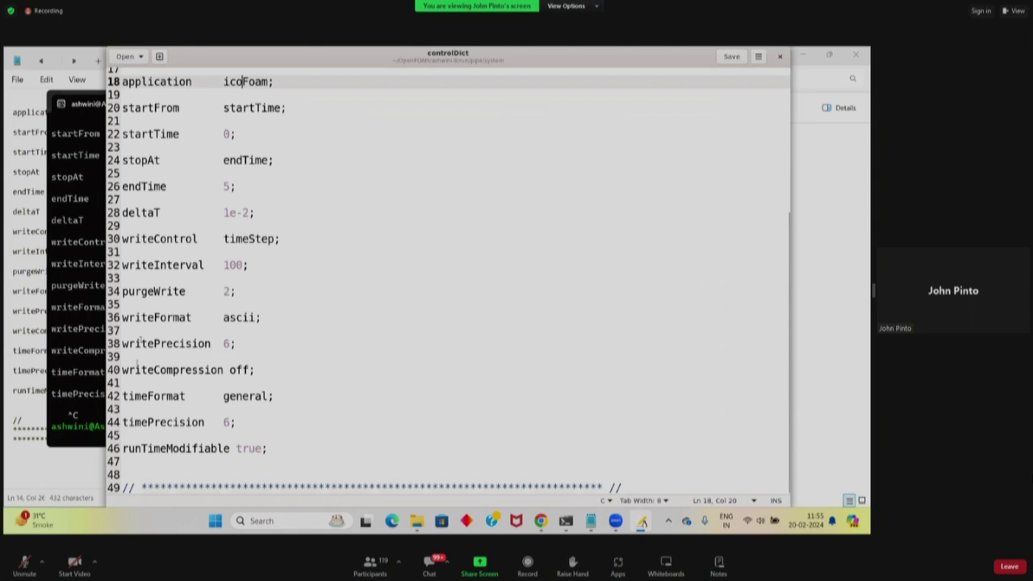
scroll(446, 373, "up", 5)
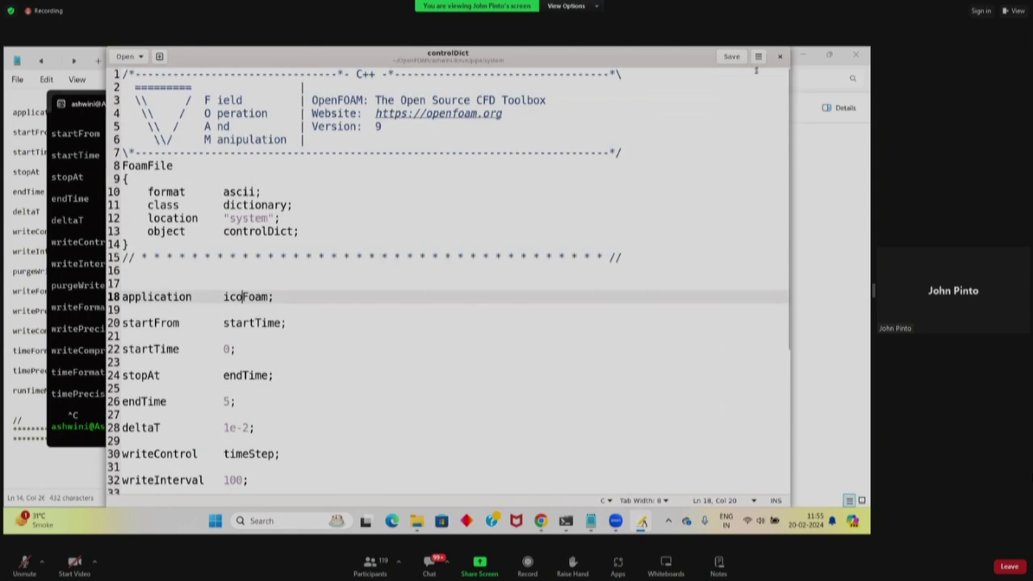
left_click(733, 57)
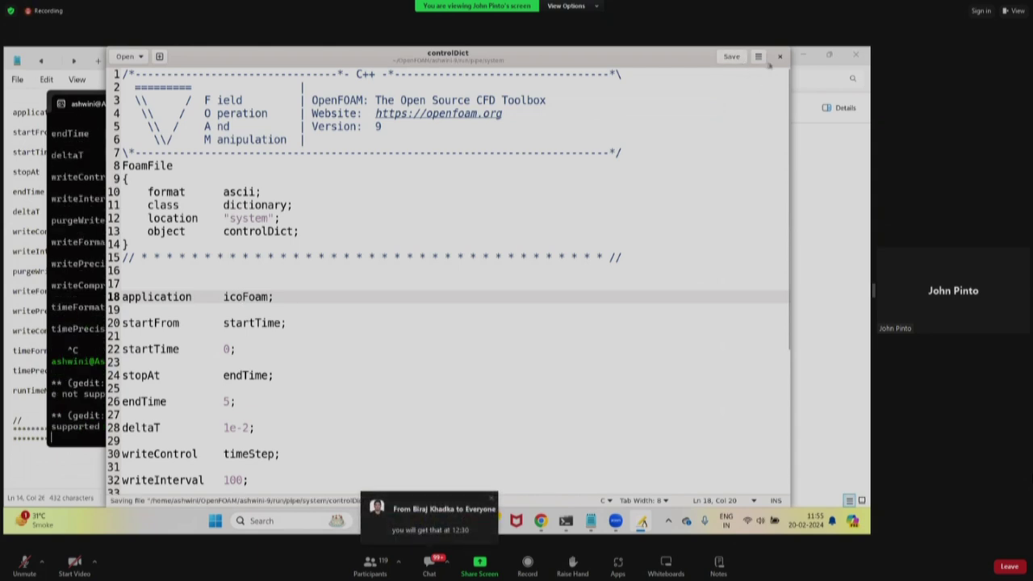
left_click(779, 56)
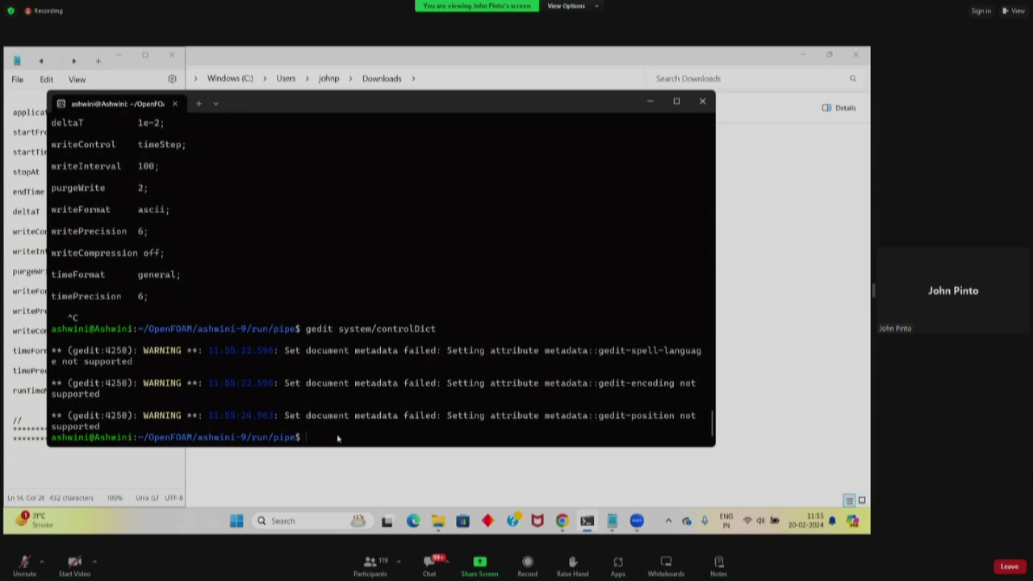
type("icoFoam")
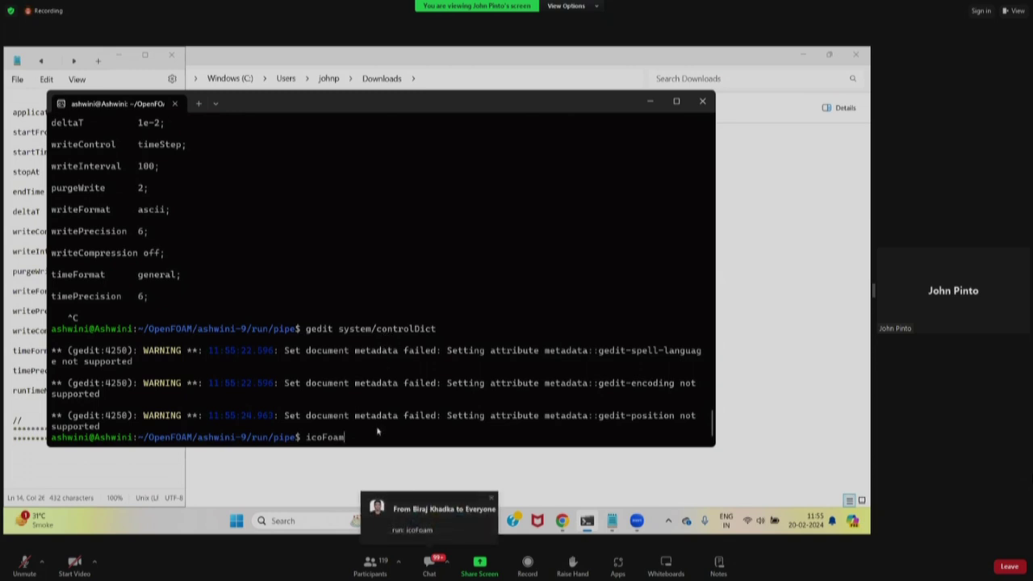
key("BackSpace")
key("BackSpace")
key("BackSpace")
key("BackSpace")
key("BackSpace")
key("BackSpace")
key("BackSpace")
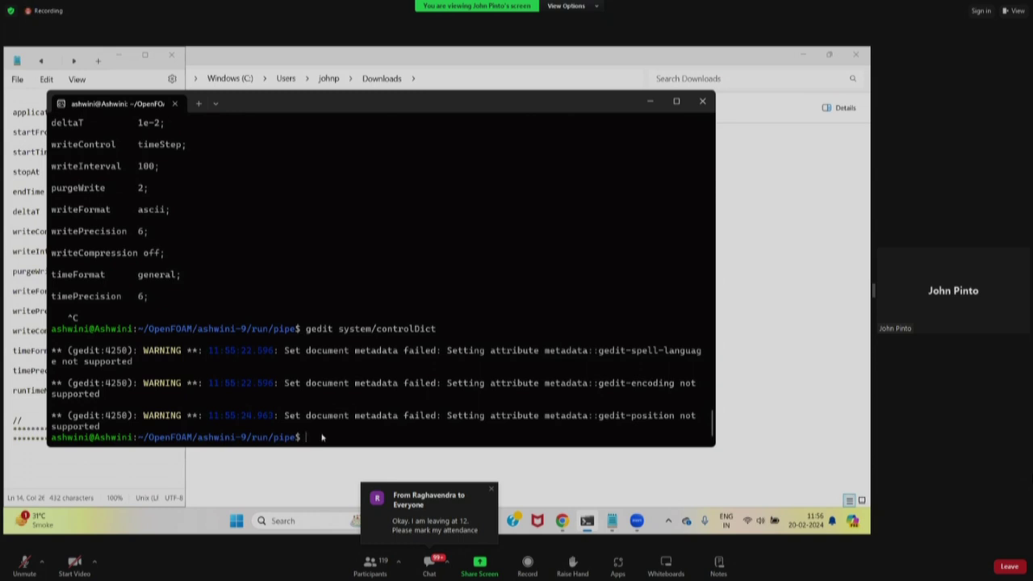
- Try to run the icoFoam solver on the pipe case
type("icoFoam")
key("Return")
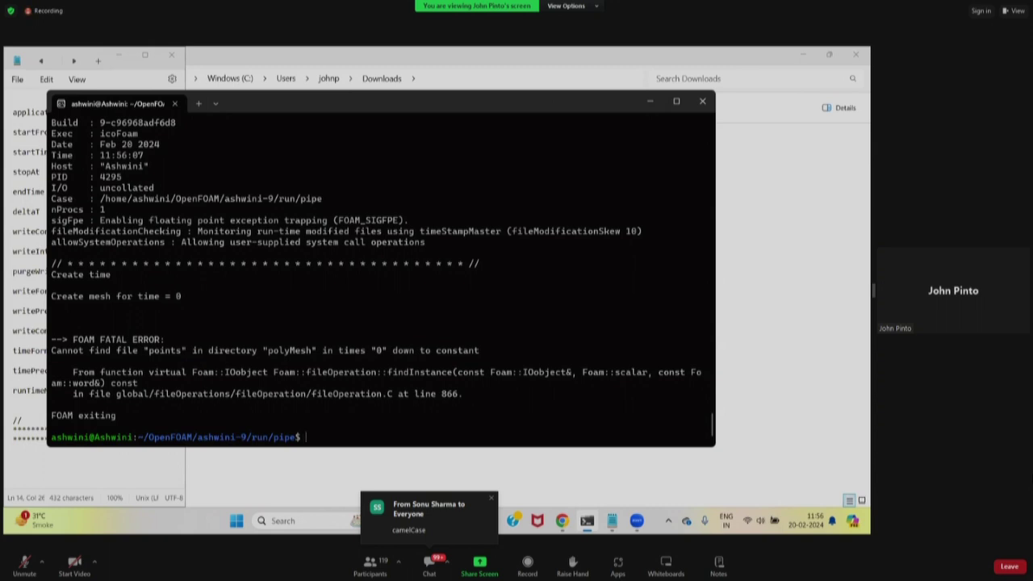
- Clean the pipe case with foamCleanCase and generate its mesh with blockMesh
type("foamCl")
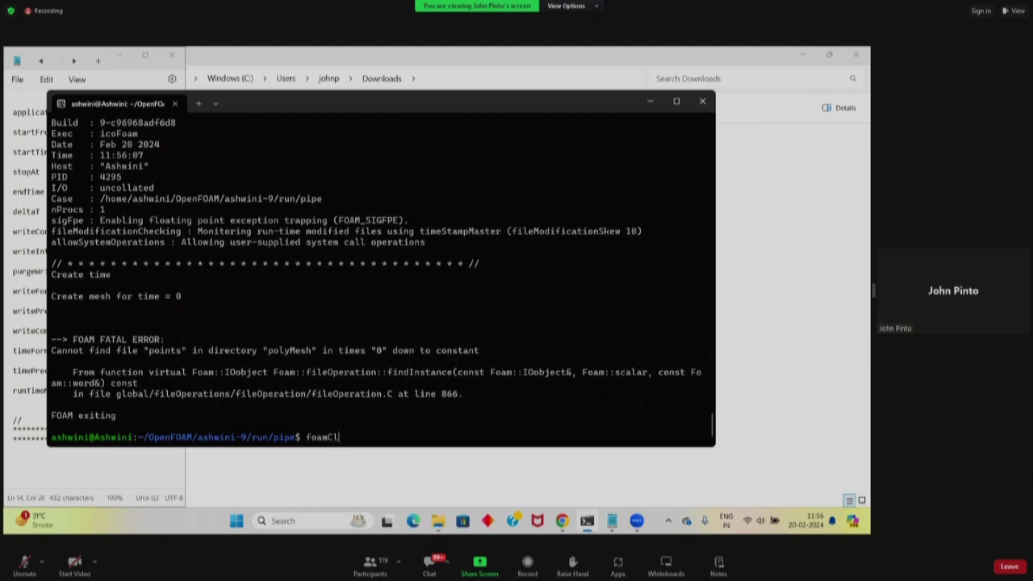
type("eanCase")
key("Return")
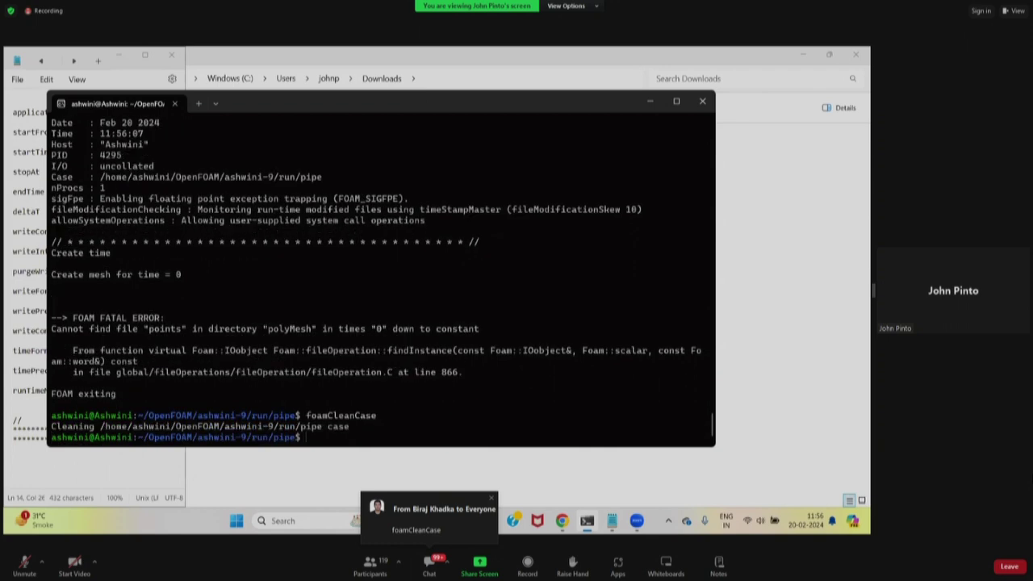
type("blockm")
key("Tab")
key("Return")
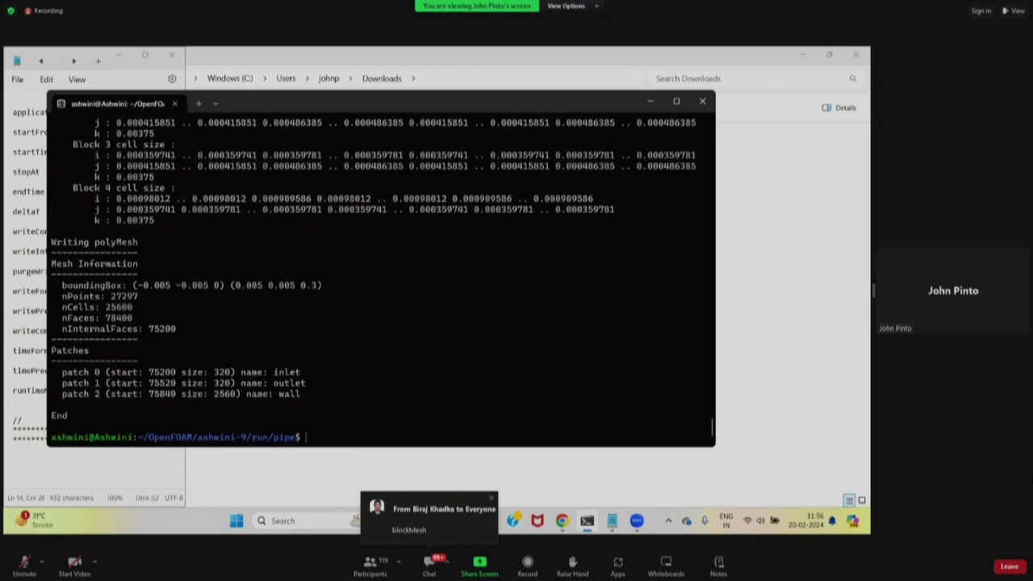
- Run the icoFoam solver on the meshed pipe case until it finishes
type("icoFoam")
key("Return")
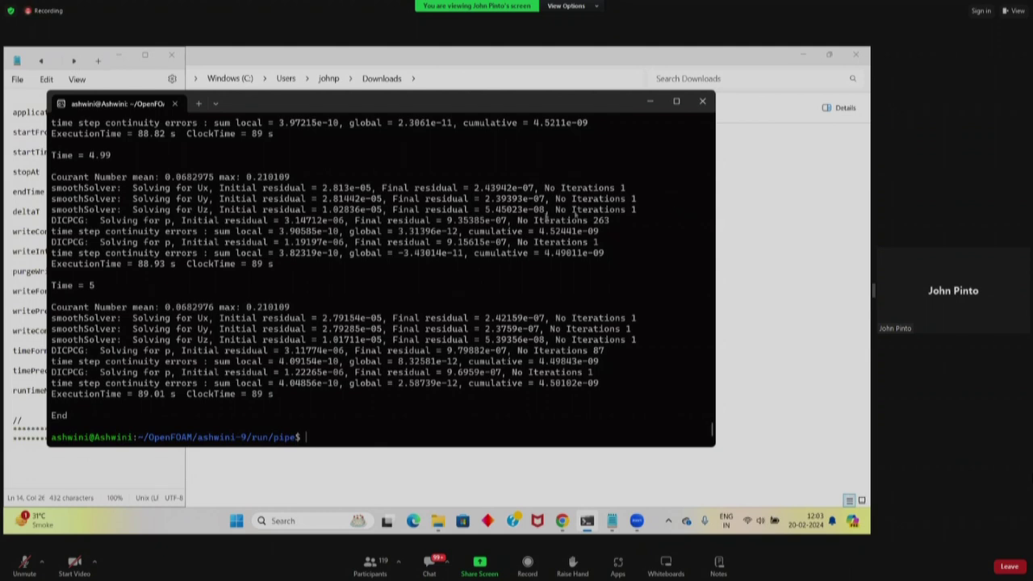
- Browse in File Explorer to the pipe case folder inside the OpenFOAM run directory, view its contents, and minimize the window
left_click(814, 333)
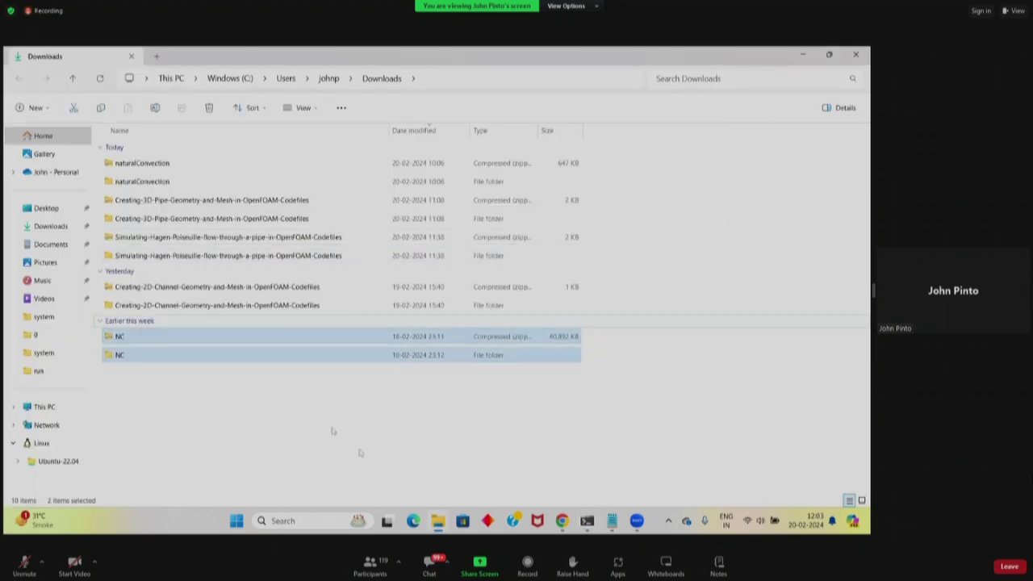
mouse_move(438, 520)
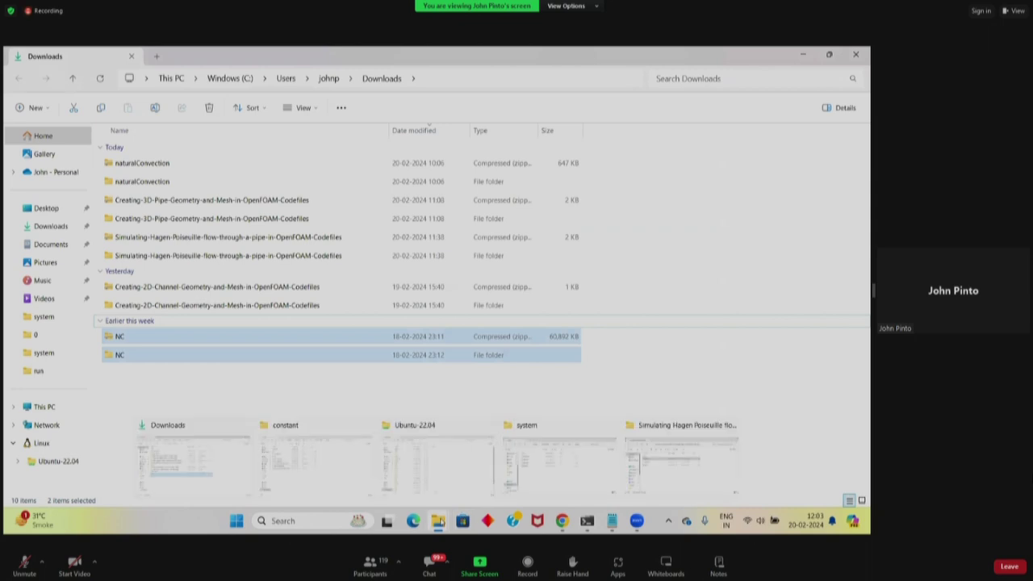
left_click(326, 471)
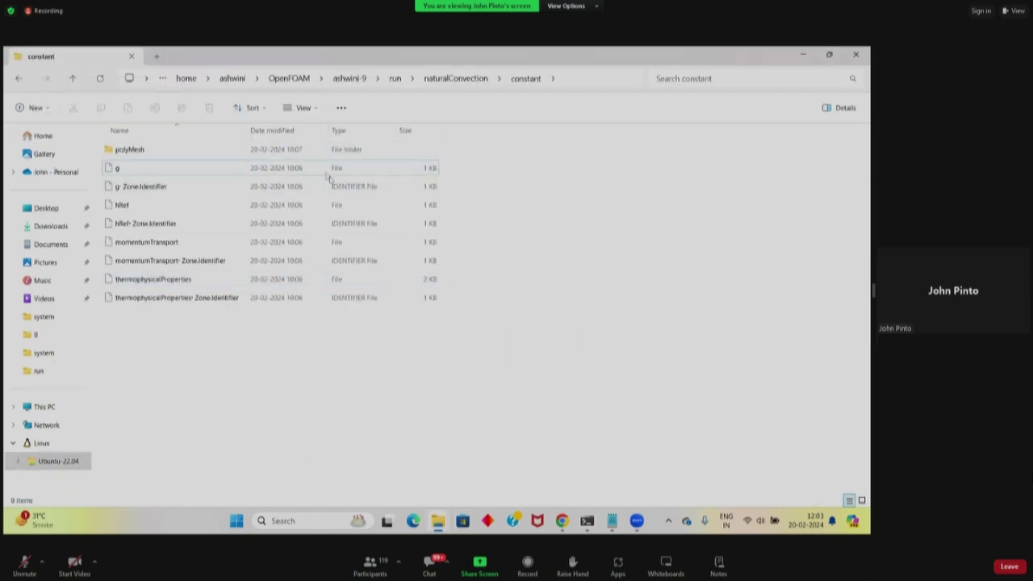
left_click(826, 56)
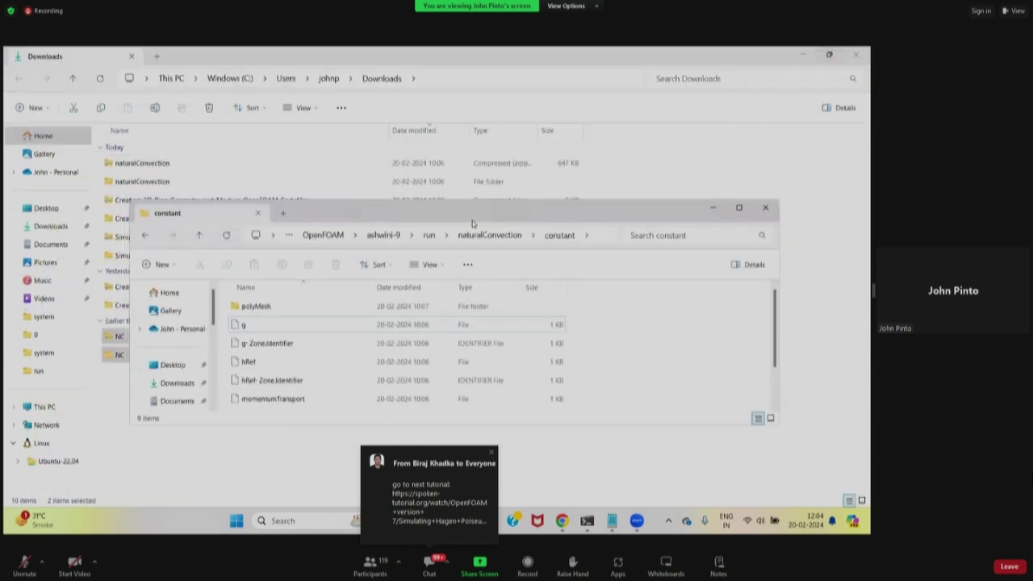
left_click_drag(472, 222, 458, 181)
left_click(416, 196)
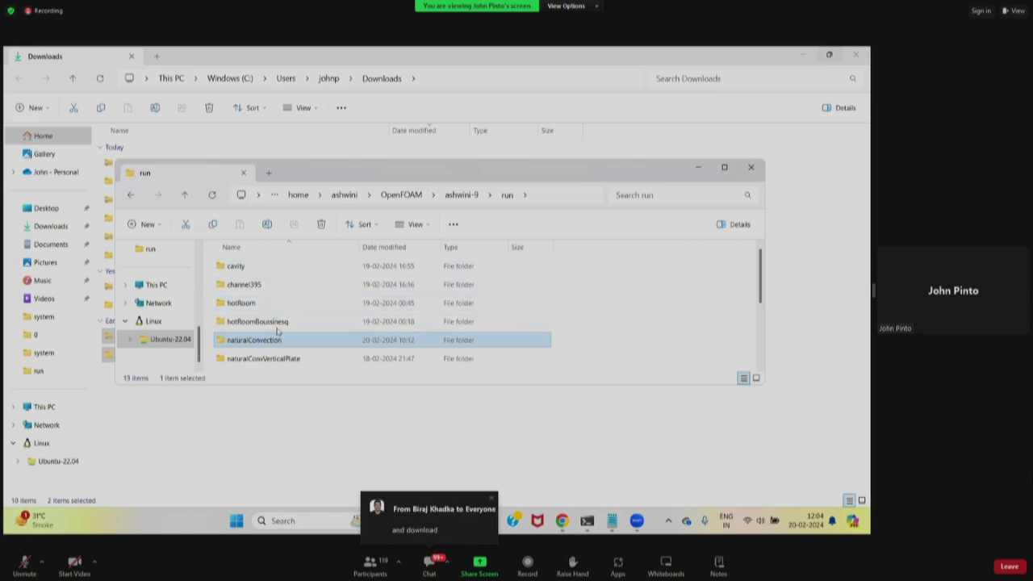
left_click(468, 196)
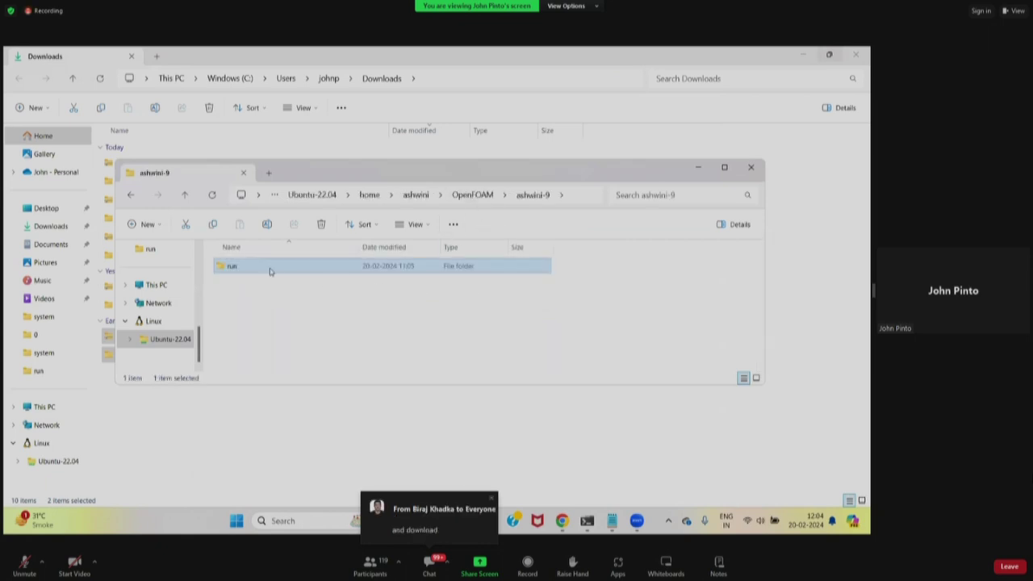
double_click(270, 271)
scroll(253, 302, "down", 3)
scroll(311, 301, "up", 1)
double_click(256, 302)
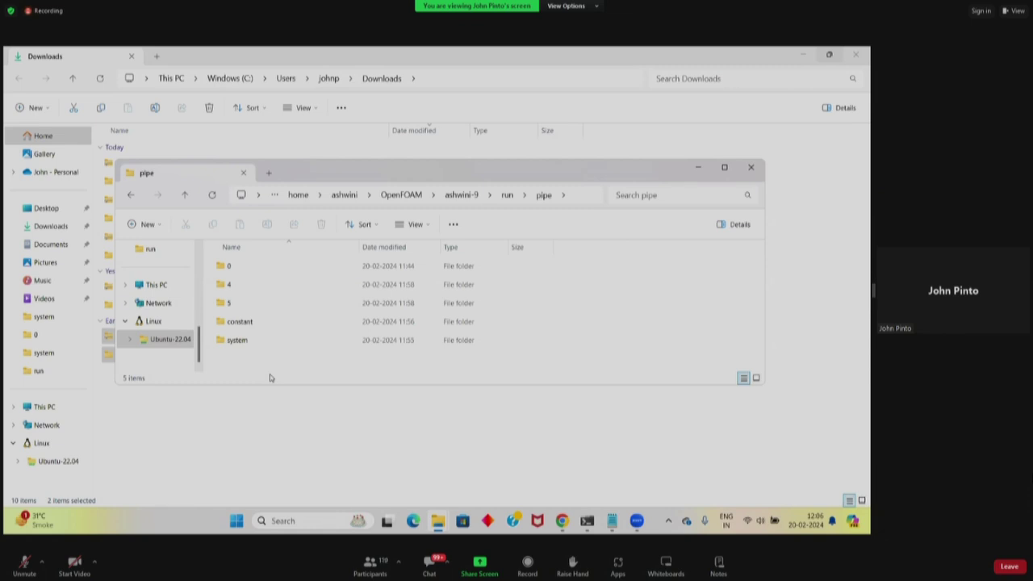
left_click(696, 168)
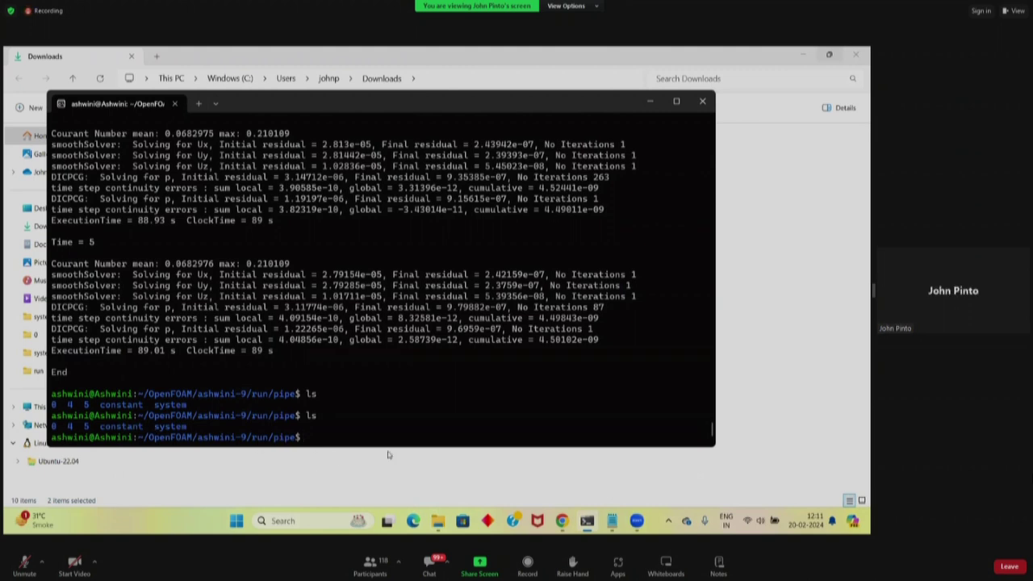
- Rename the pipe case's 0 folder to 0.orig with mv and list the case contents
type("mv")
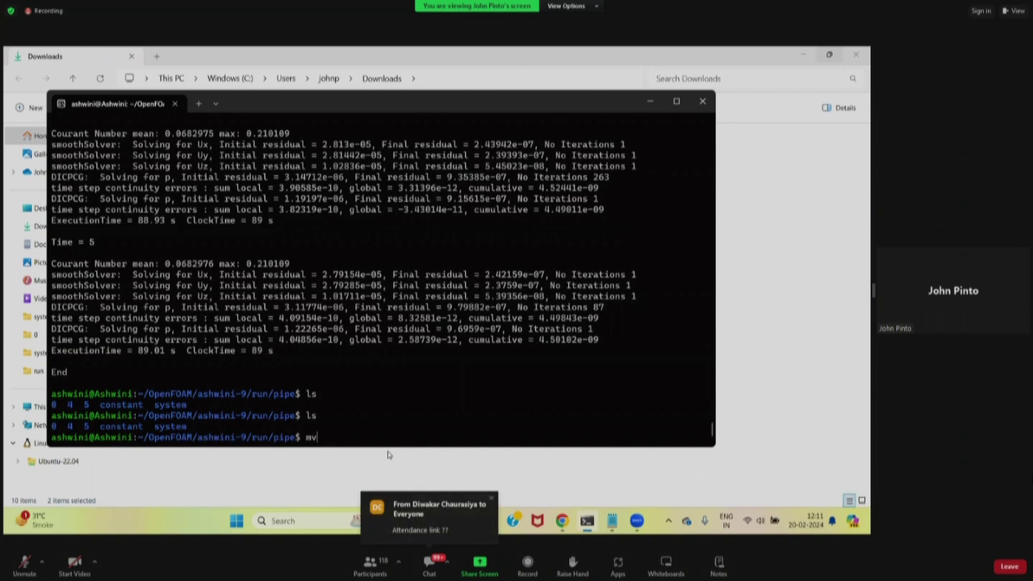
type(" 0 0.orig")
key("Return")
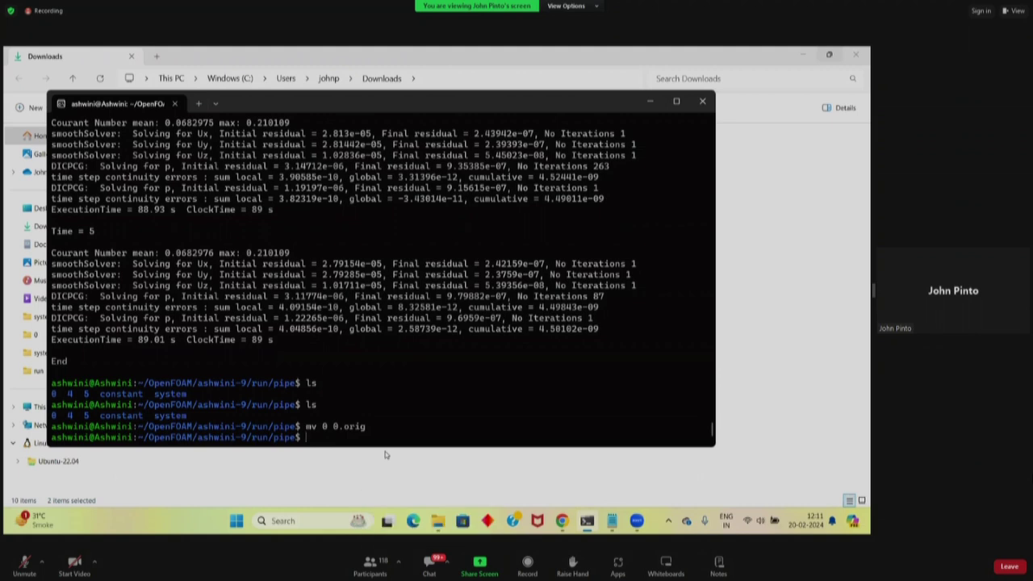
type("ls")
key("Return")
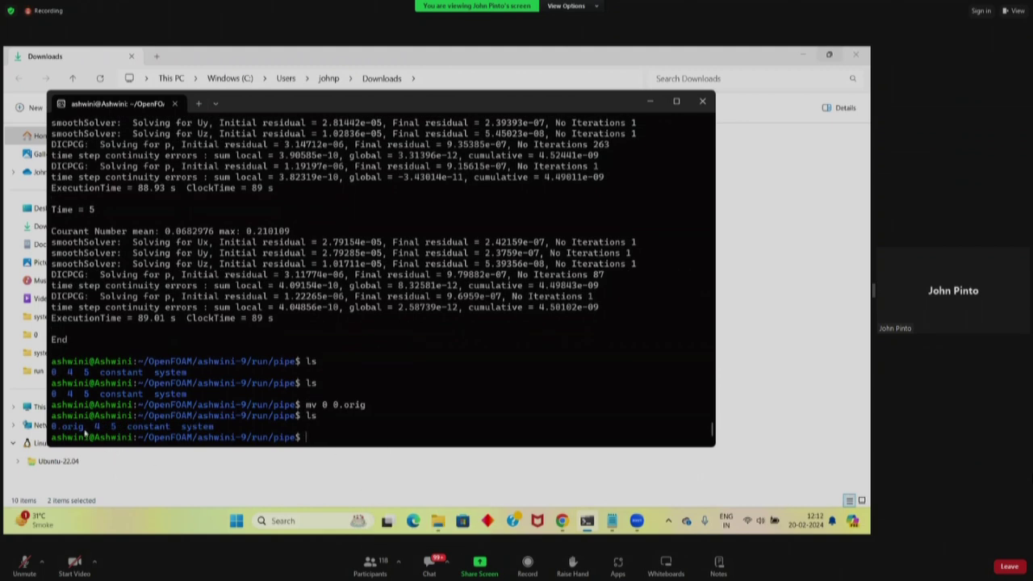
left_click_drag(86, 430, 59, 431)
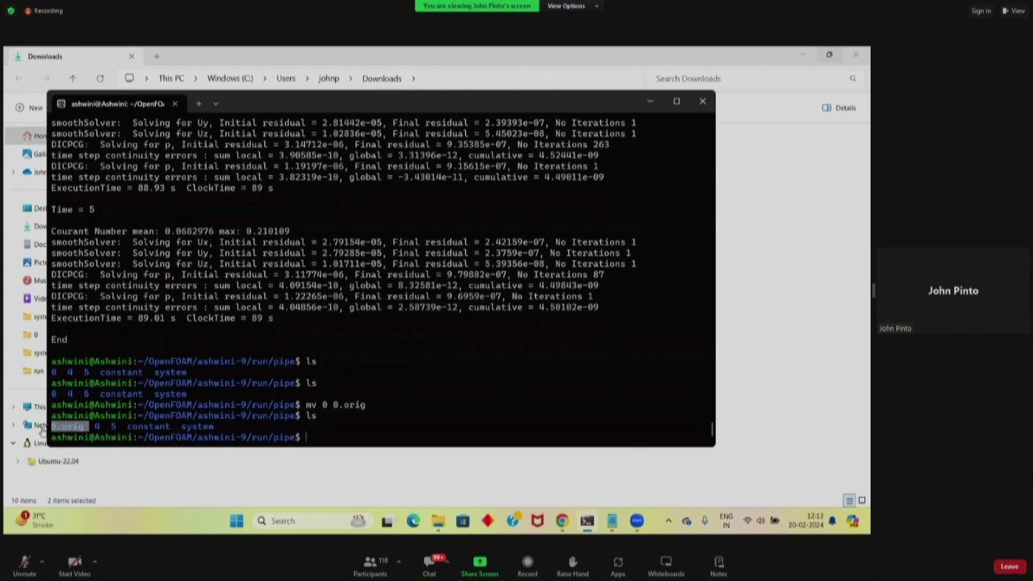
left_click(351, 436)
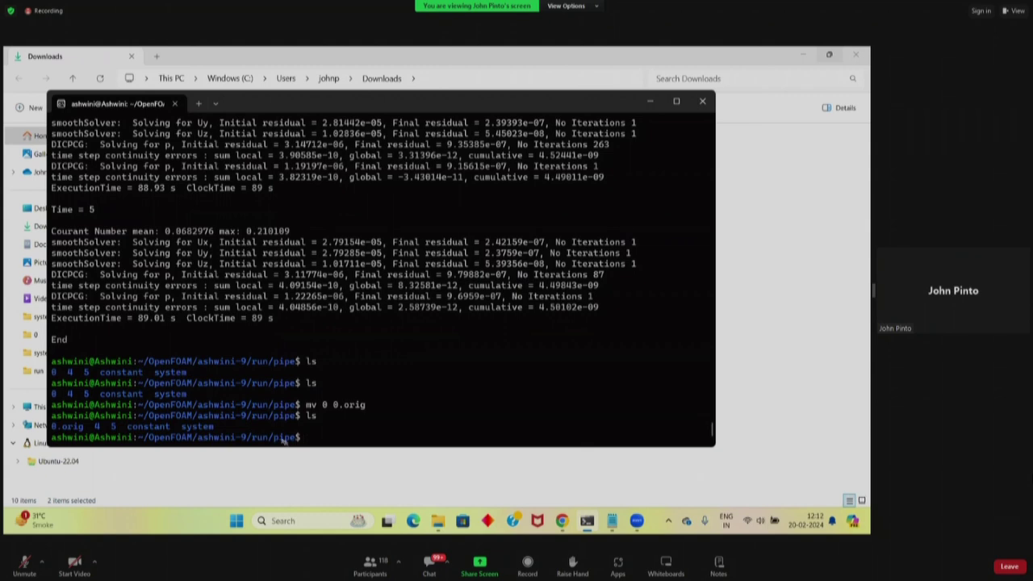
- Enter the constant folder and try to rename 0 to 0.orig from there with mv
type("cd co")
key("Tab")
key("Return")
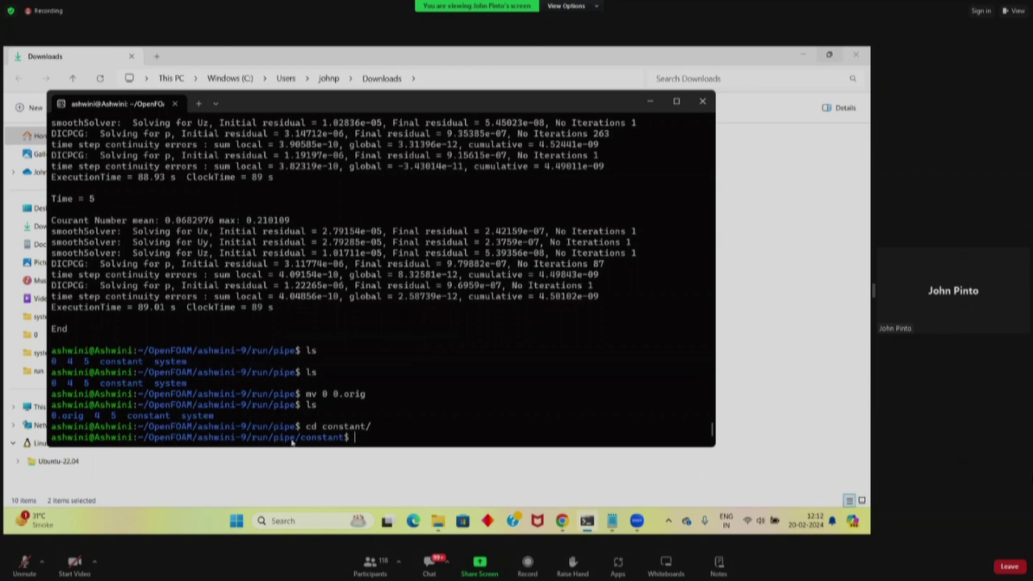
left_click_drag(341, 438, 226, 440)
left_click(364, 443)
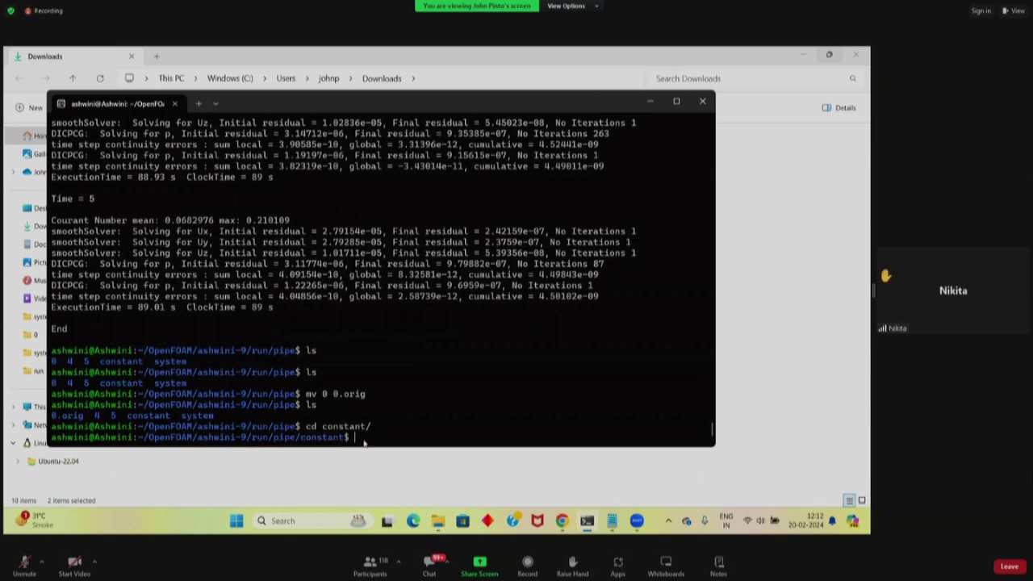
key("Up")
key("Up")
key("Up")
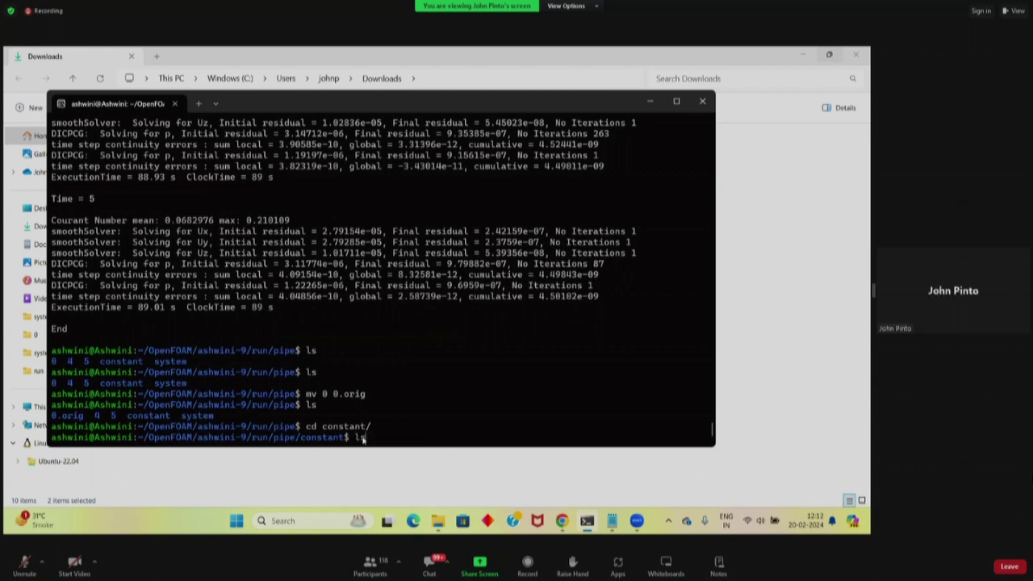
key("Return")
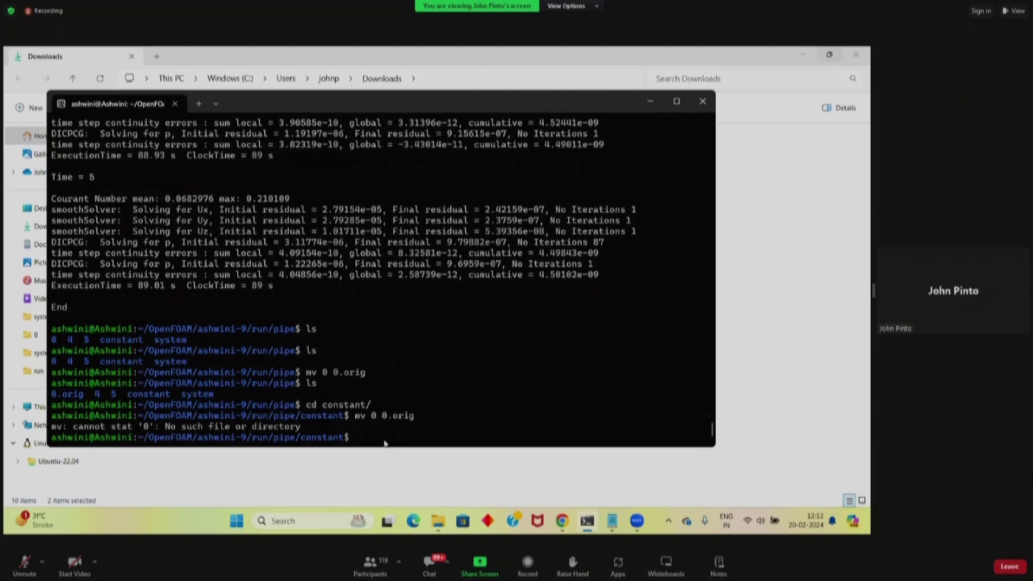
- Leave the constant folder up to the run directory and go back into the pipe folder
type("cd ..")
key("Return")
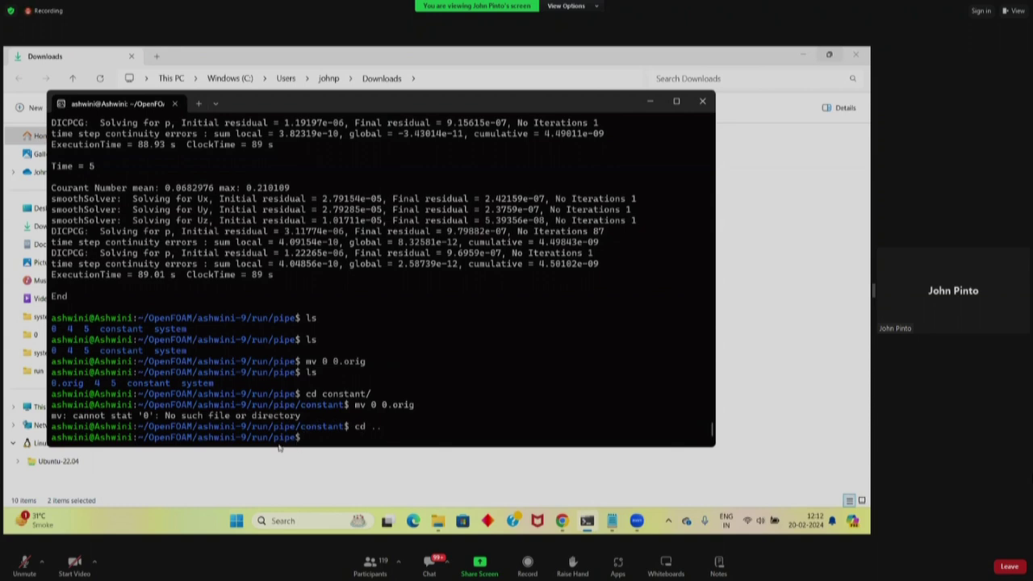
type("cd ..")
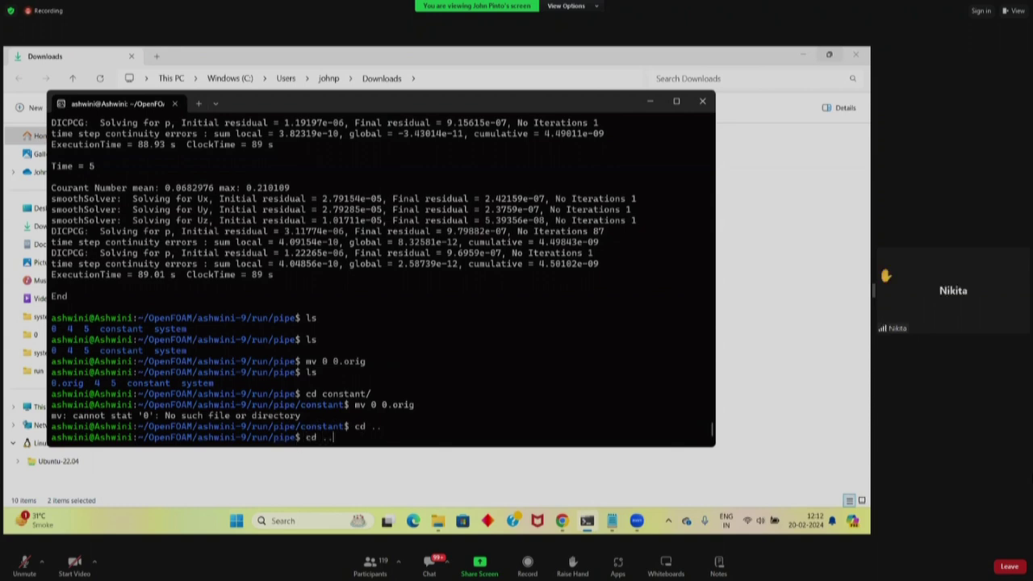
key("Return")
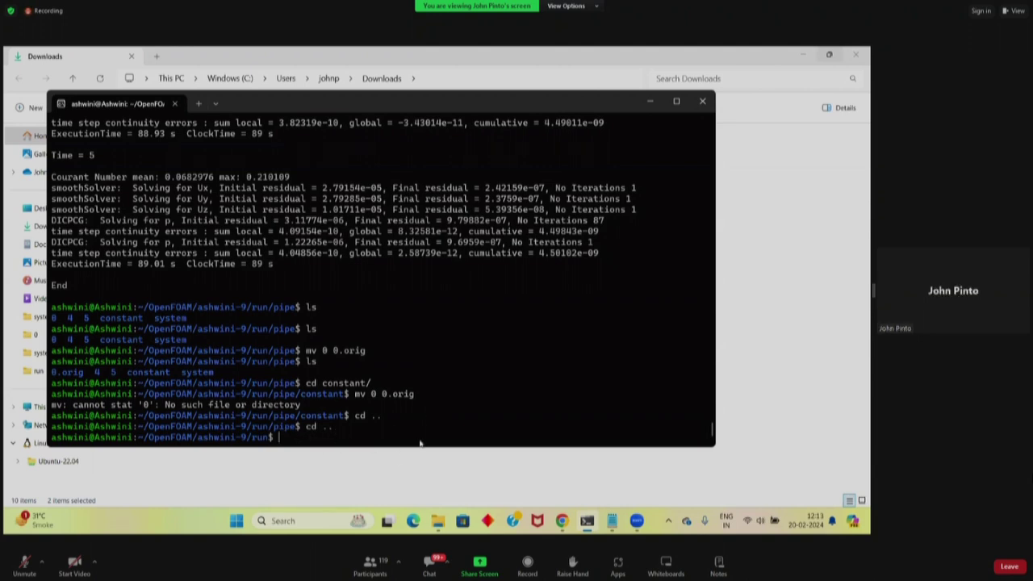
type("cd pip")
key("Tab")
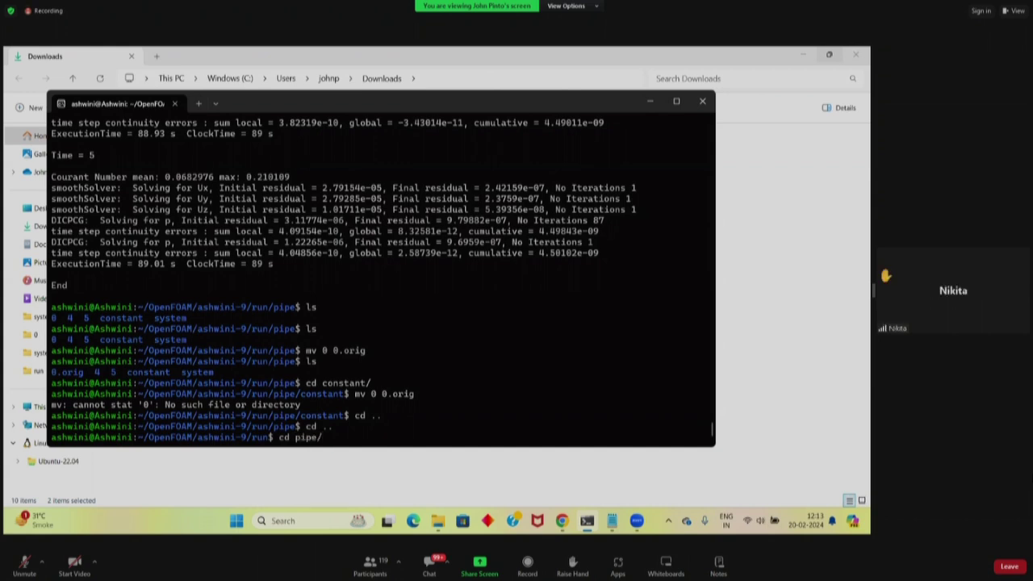
key("Return")
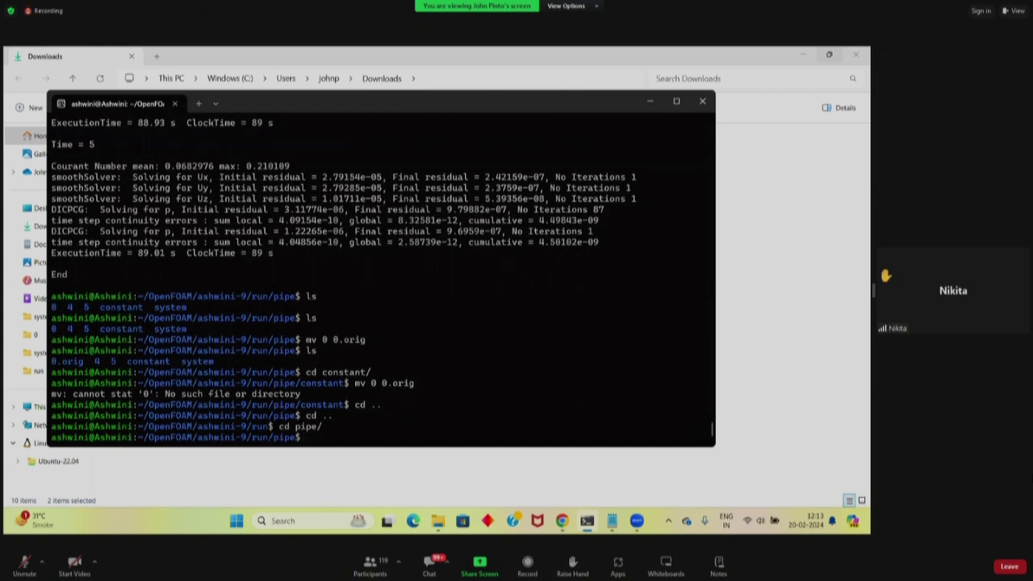
- Rename the 0.orig folder back to 0 with mv and list the pipe case contents
key("Up")
key("Up")
key("Up")
key("Up")
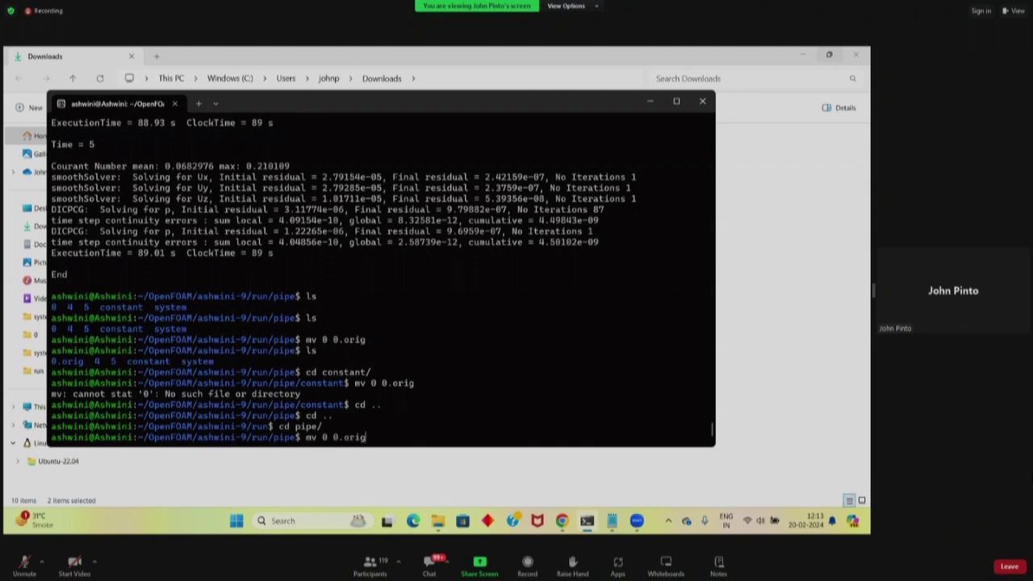
key("BackSpace")
key("BackSpace")
key("BackSpace")
key("BackSpace")
key("BackSpace")
key("BackSpace")
key("BackSpace")
type(".orig 0")
key("Return")
type("ls")
key("Return")
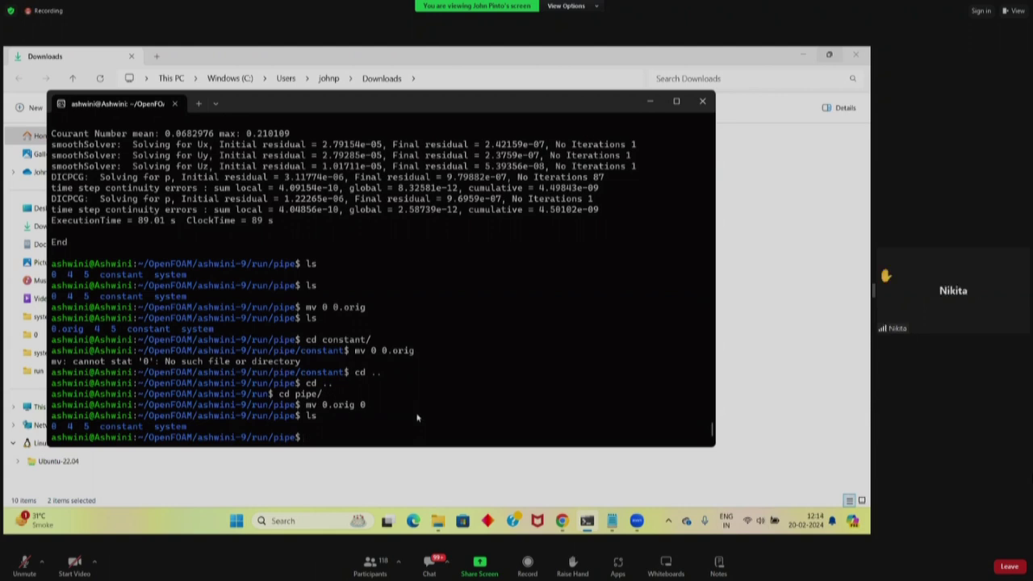
- Go up to the run directory and try to rename 0 to 0.orig from there with mv
type("cd ..")
key("Return")
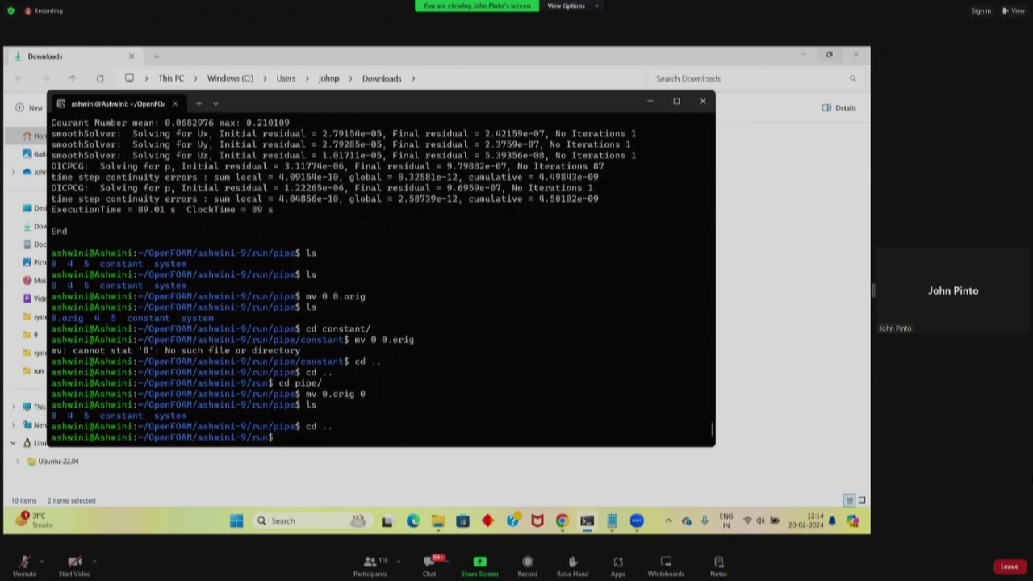
type("mv 0 0.orih")
key("BackSpace")
type("g")
key("Return")
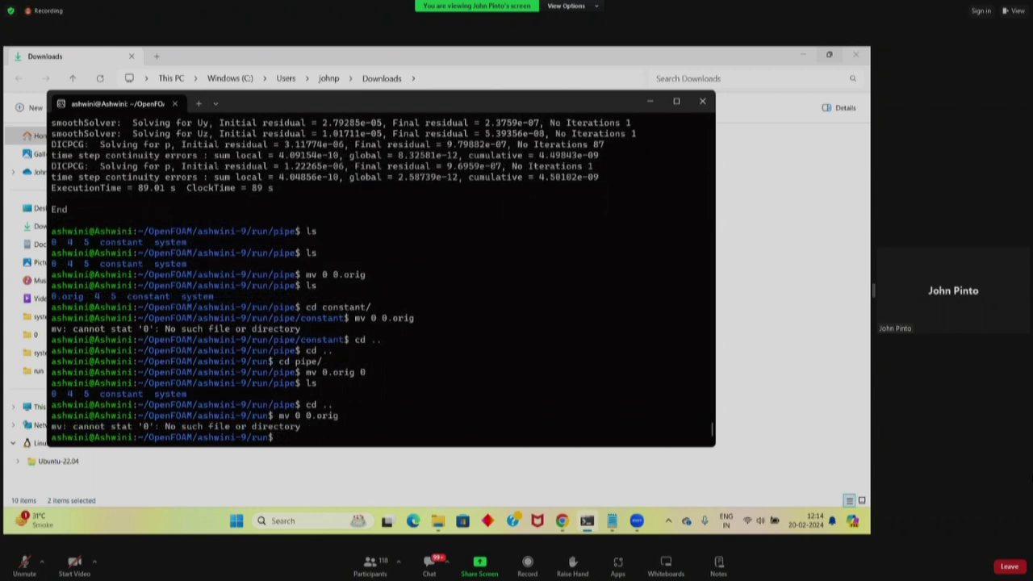
- From the run directory, move pipe/0 to 0.orig with mv and list the run directory's contents
type("mv pipe")
key("Tab")
type("0")
key("BackSpace")
type(")")
type(".ori")
type("g")
key("Return")
type("ls")
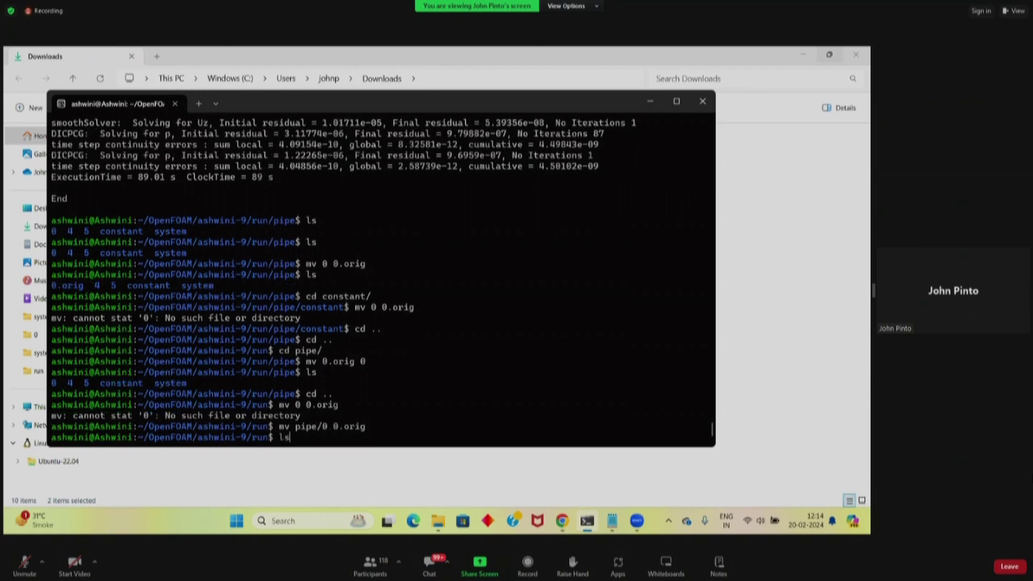
key("Return")
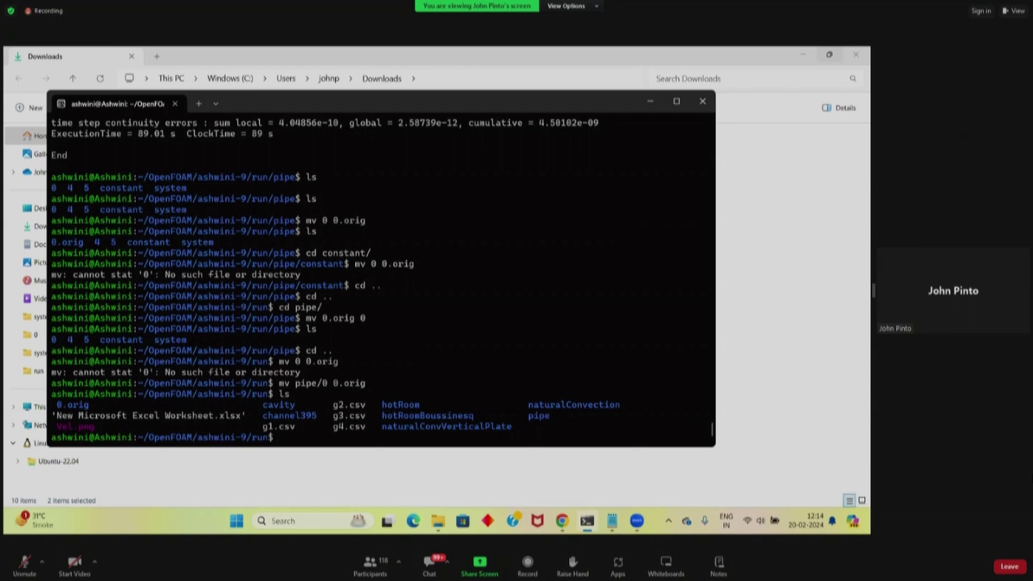
- Try to rename pipe/0 to pipe/0.orig from the run directory with mv
type("ls")
key("Up")
key("Up")
key("Left")
key("Left")
key("Left")
key("Left")
key("Left")
type("pipe/")
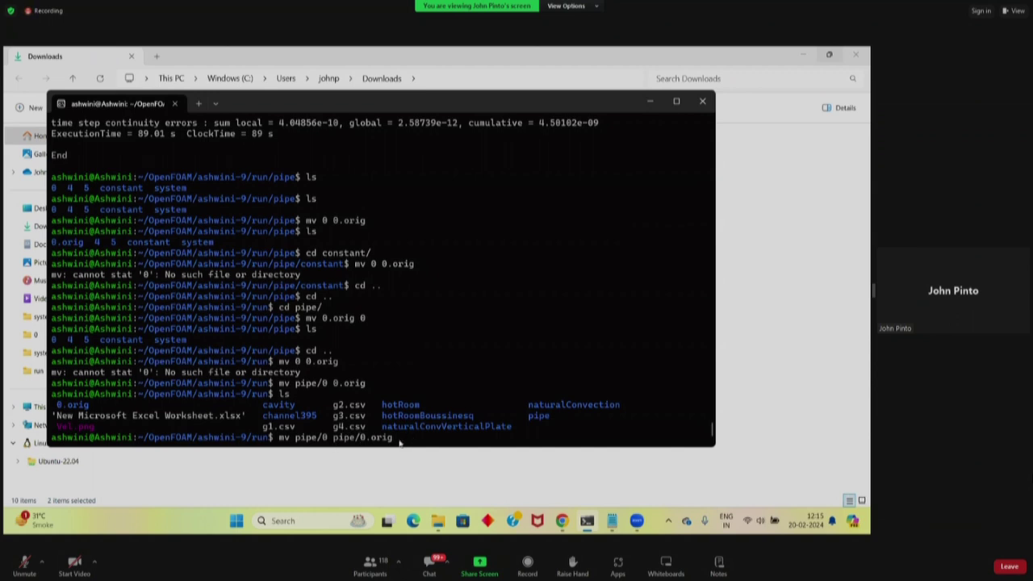
key("Return")
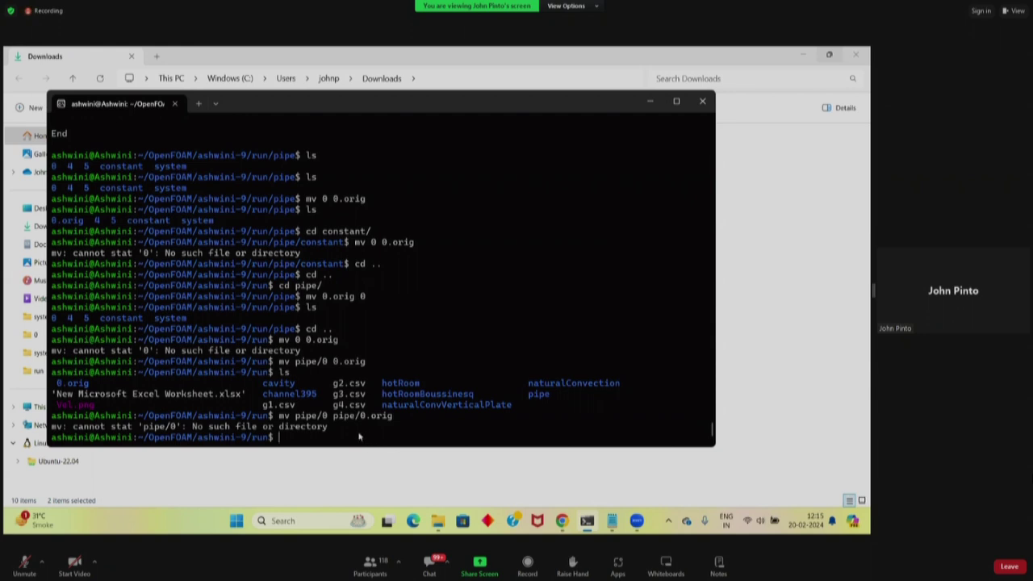
- Go into the pipe folder and list its contents, then bring the Downloads window in File Explorer to the front
type("ls")
key("BackSpace")
key("BackSpace")
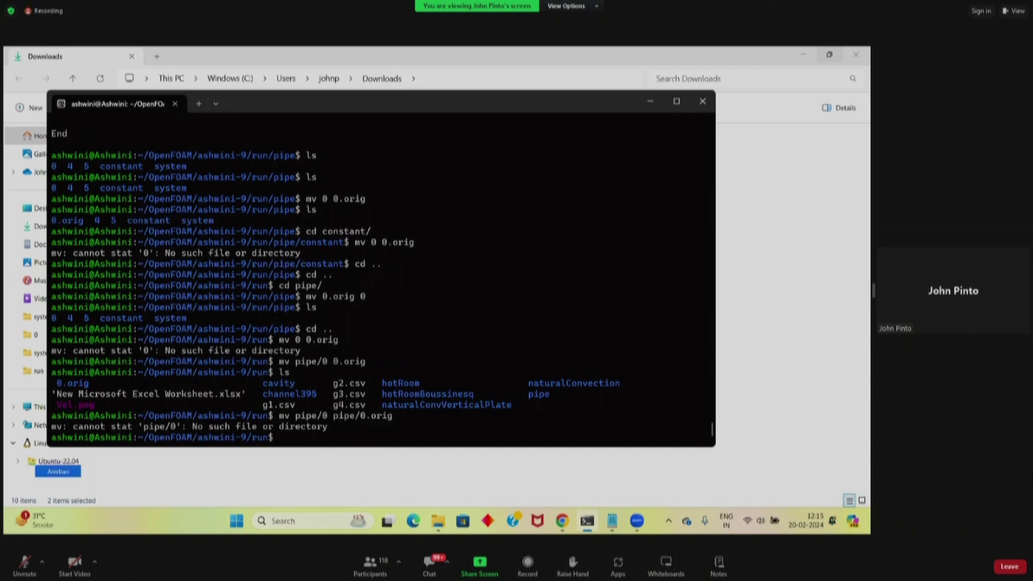
type("cd pipe/")
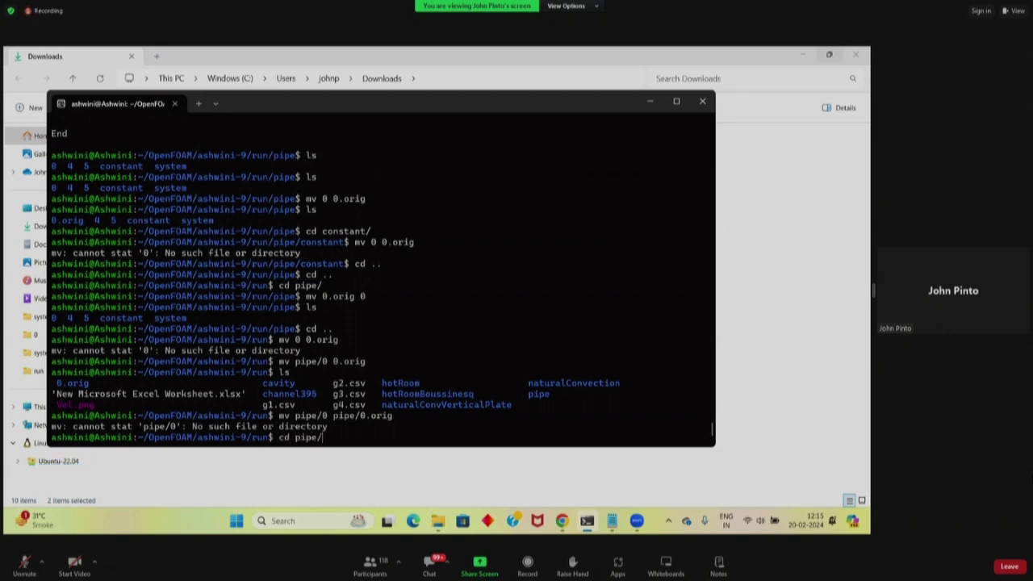
key("Return")
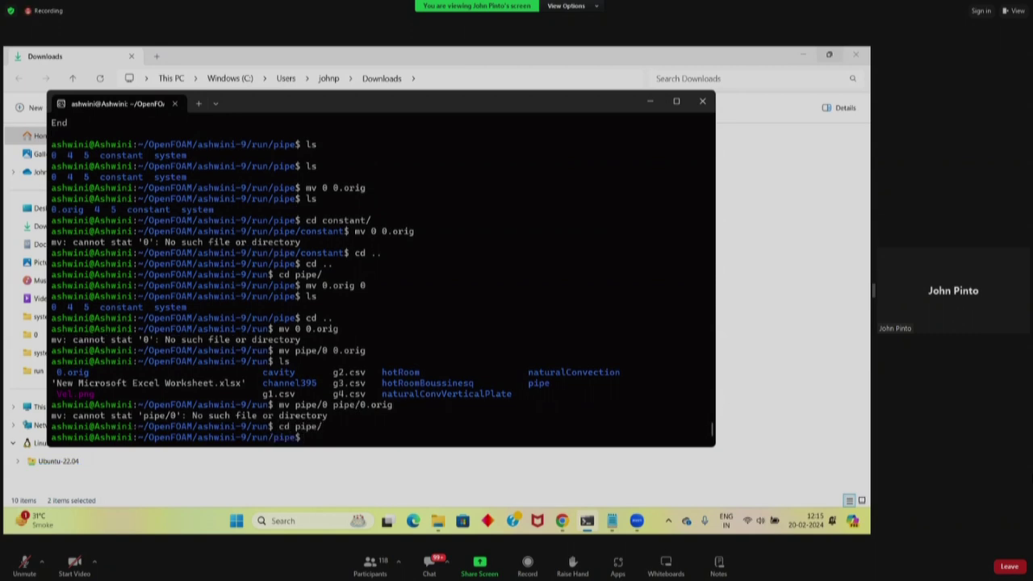
type("ls")
key("Return")
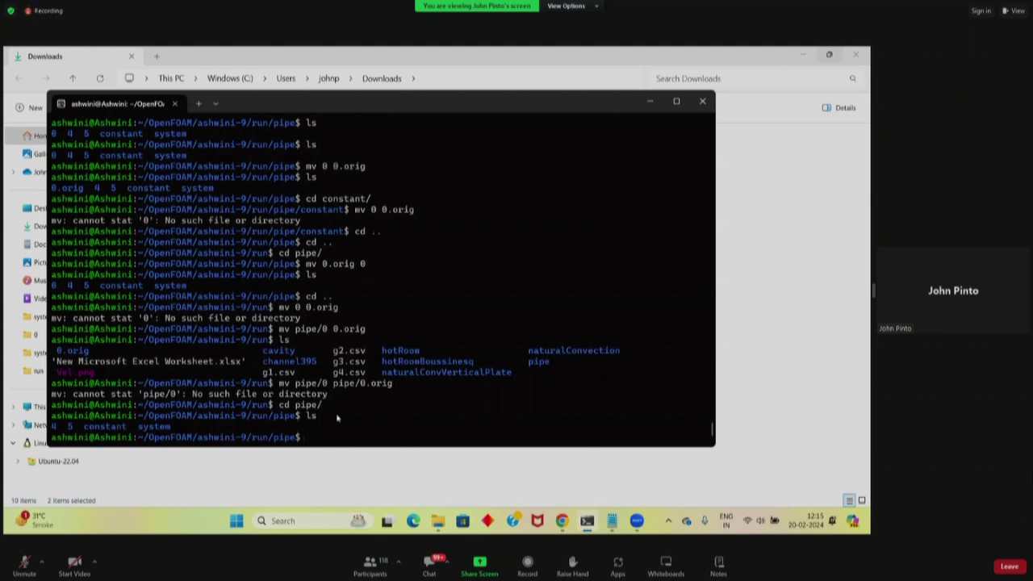
left_click(365, 473)
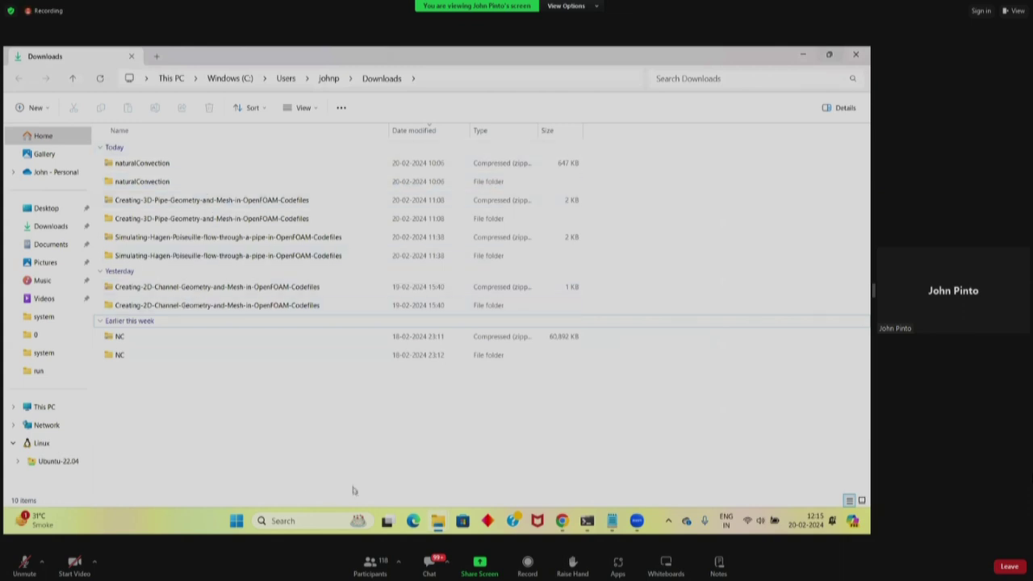
- In File Explorer, move the 0.orig folder from the run directory into the pipe folder
mouse_move(437, 524)
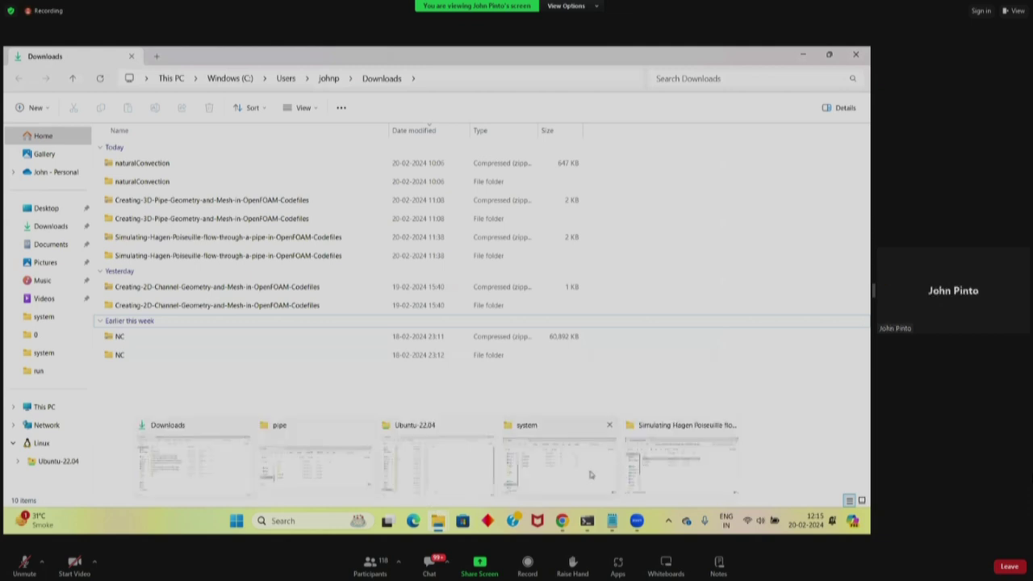
left_click(562, 475)
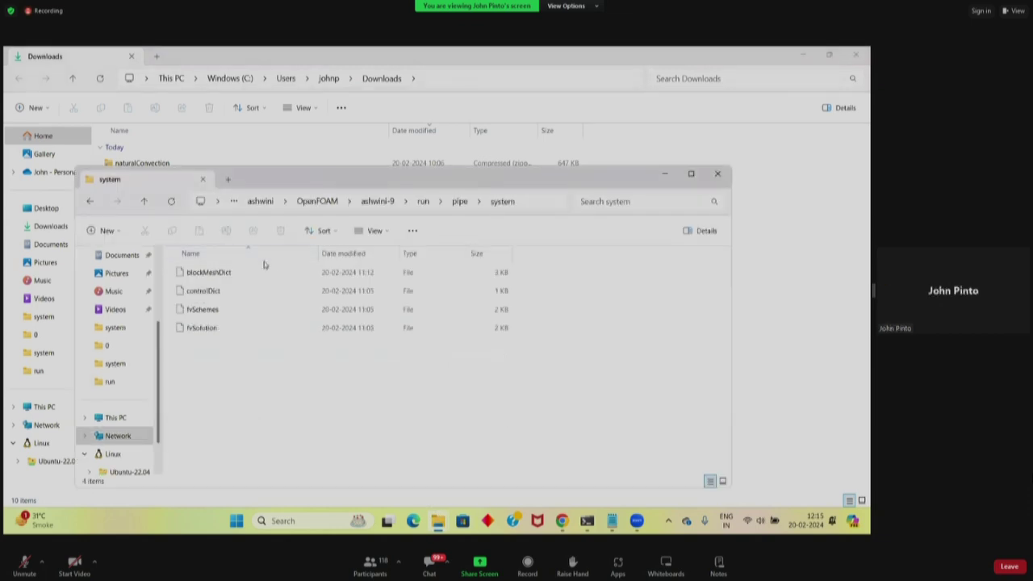
left_click(455, 202)
left_click(468, 202)
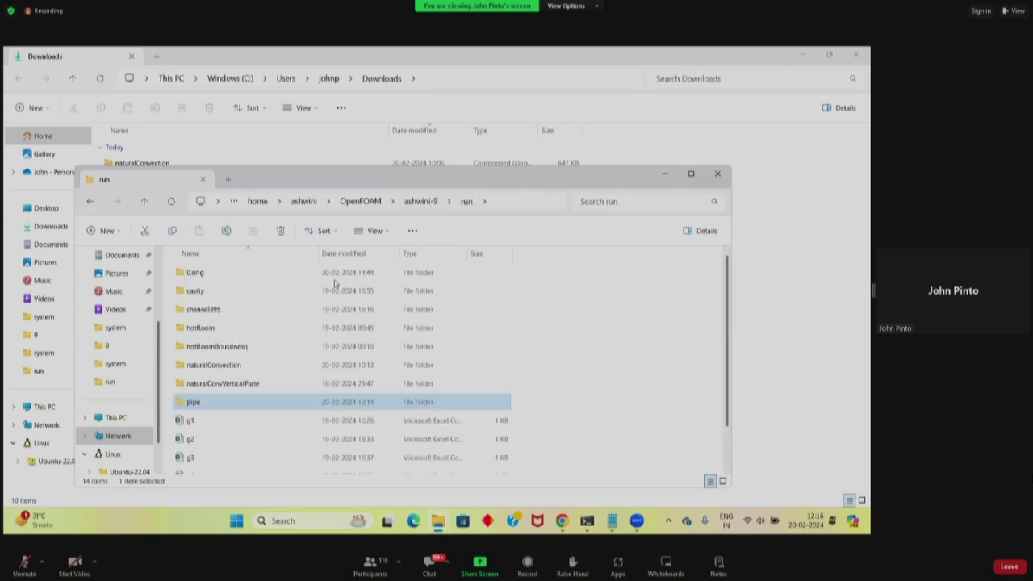
left_click(258, 278)
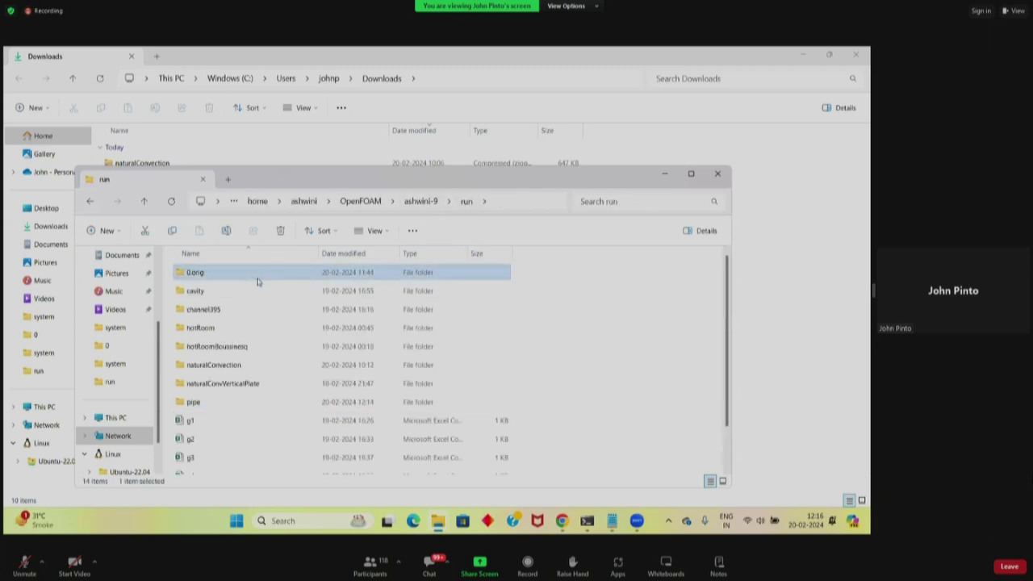
double_click(243, 402)
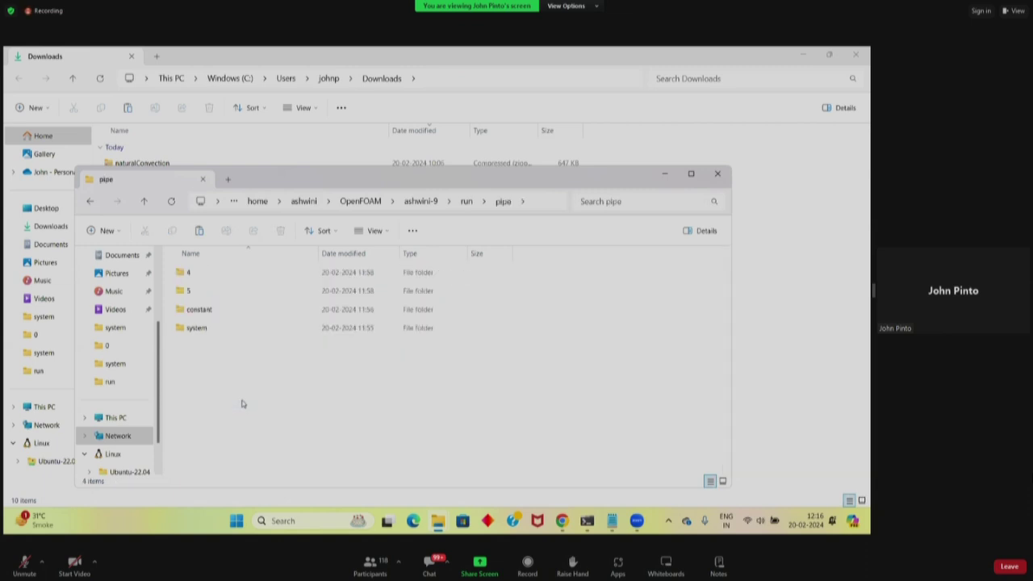
key("ctrl+v")
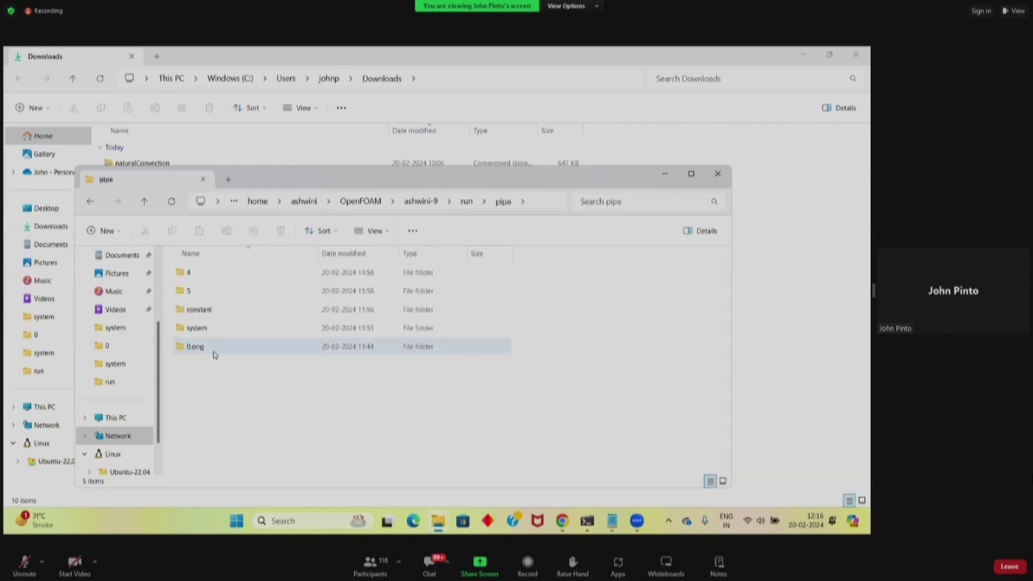
- Rename the 0.orig folder inside pipe to 0
right_click(213, 376)
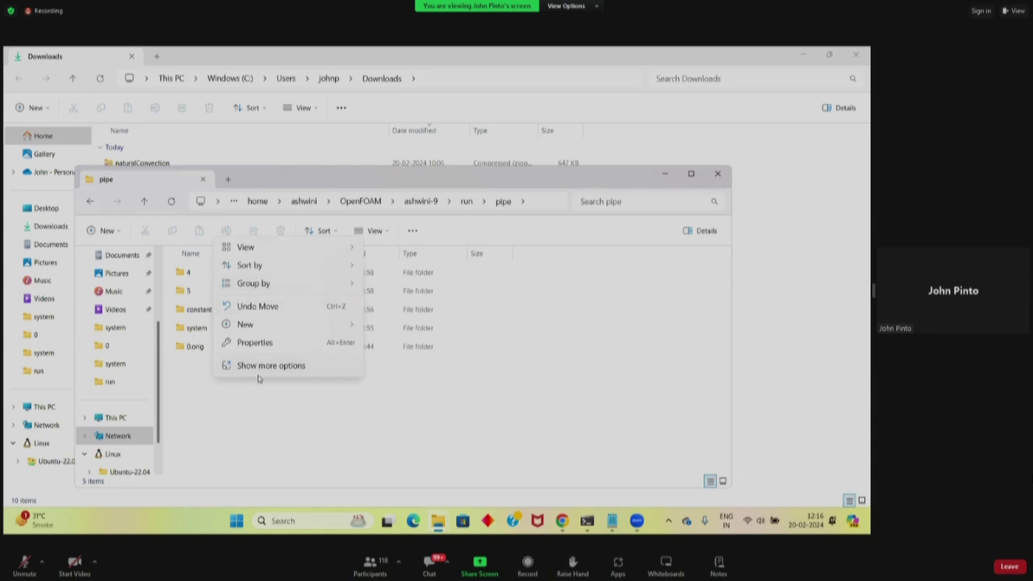
left_click(226, 369)
left_click(212, 346)
right_click(214, 349)
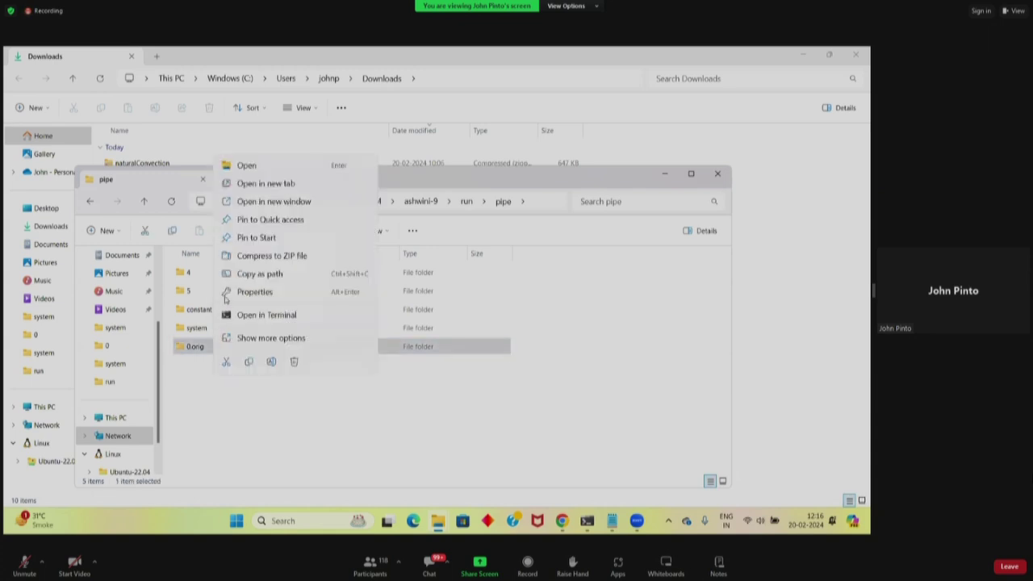
left_click(272, 363)
key("BackSpace")
key("BackSpace")
key("BackSpace")
key("BackSpace")
key("BackSpace")
key("Return")
left_click(255, 407)
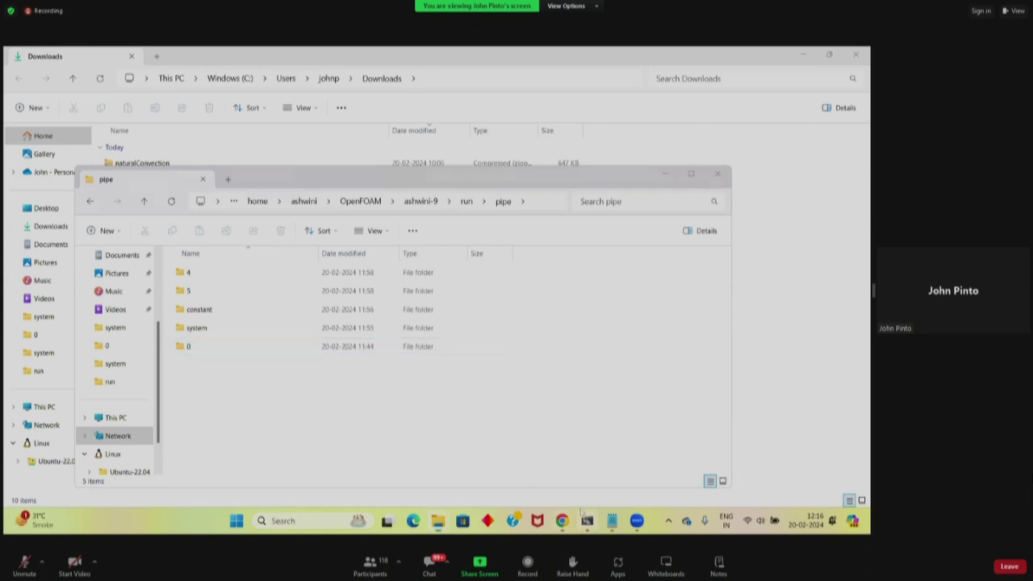
- Switch to the Ubuntu terminal and list the pipe folder's contents with ls
left_click(584, 518)
type("ls")
key("Return")
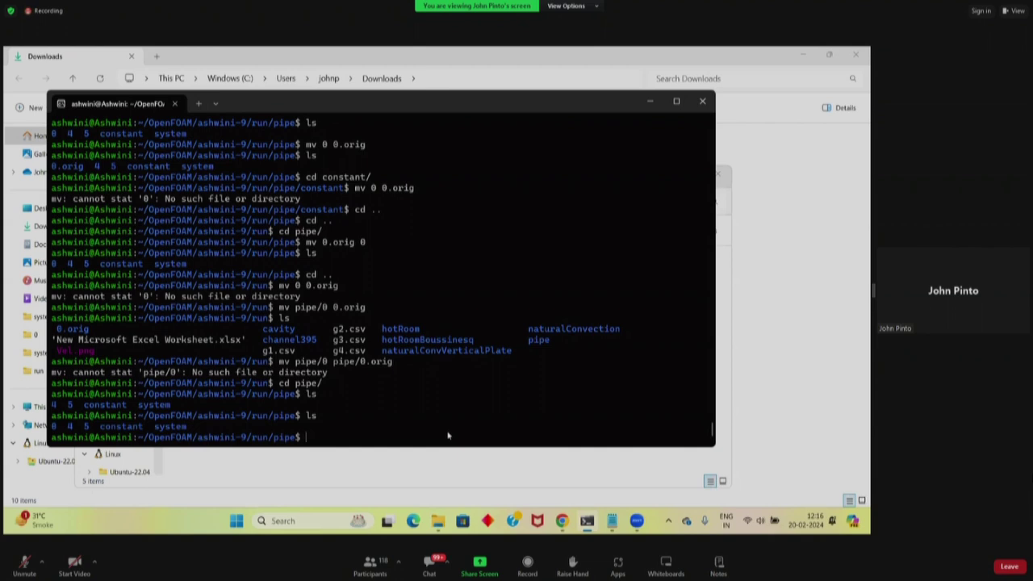
- Create an empty result.foam file in the pipe folder with touch and list the folder's contents
type("touch result.foam")
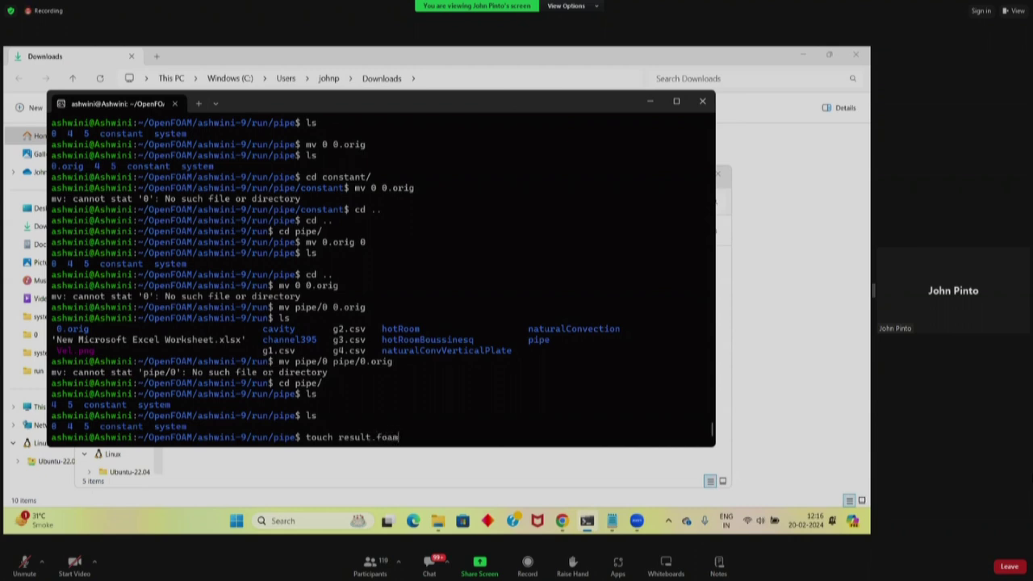
key("Return")
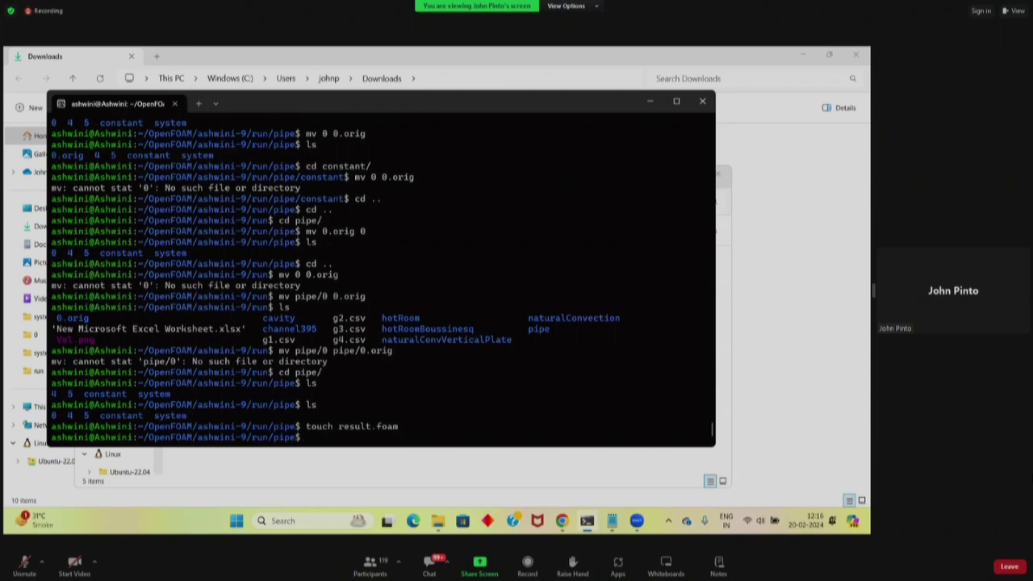
type("ls")
key("Return")
left_click_drag(217, 426, 171, 428)
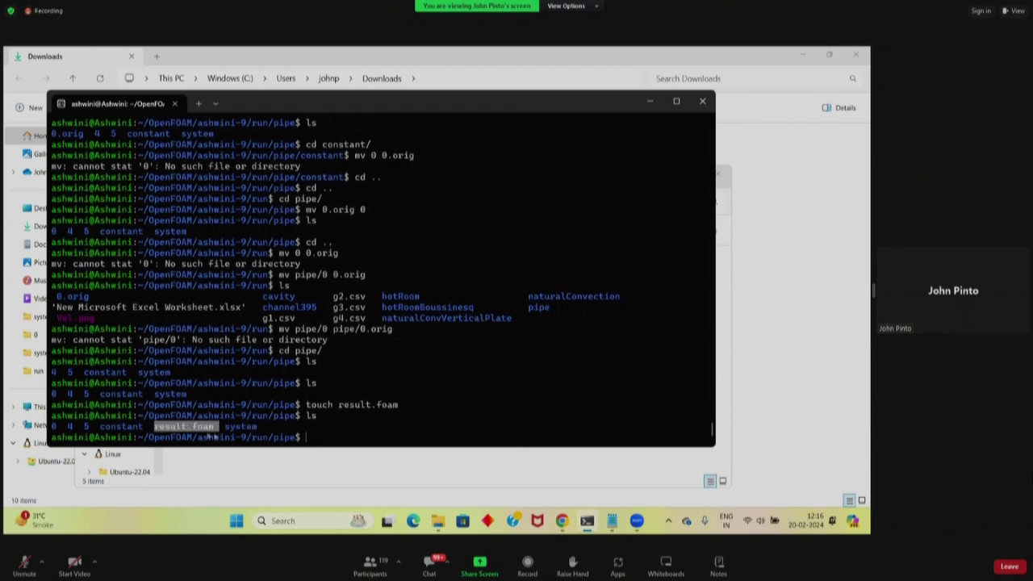
left_click(328, 440)
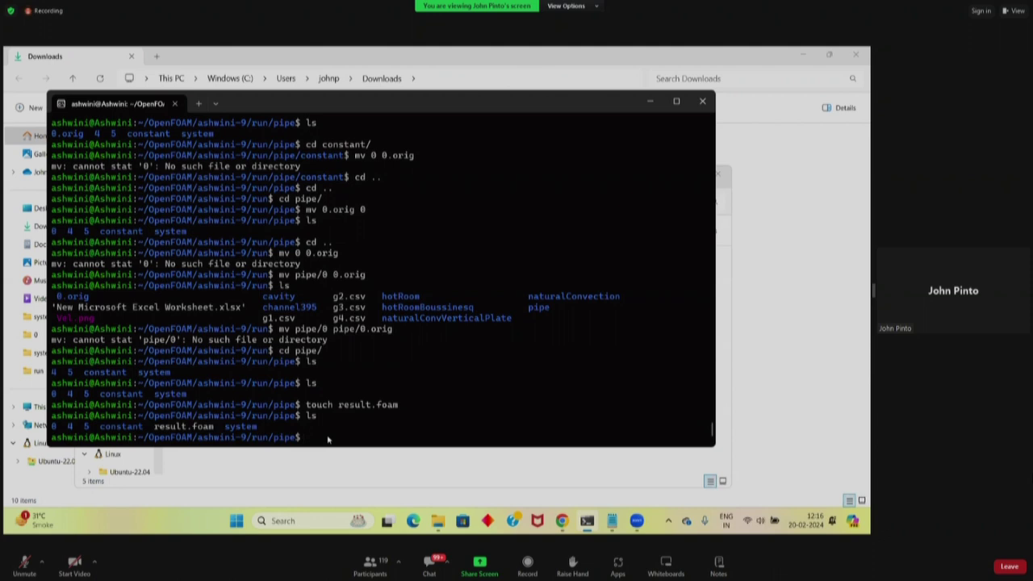
- Open the current pipe folder in File Explorer with explorer.exe . and maximize its window
type("explorer.exe")
key("Return")
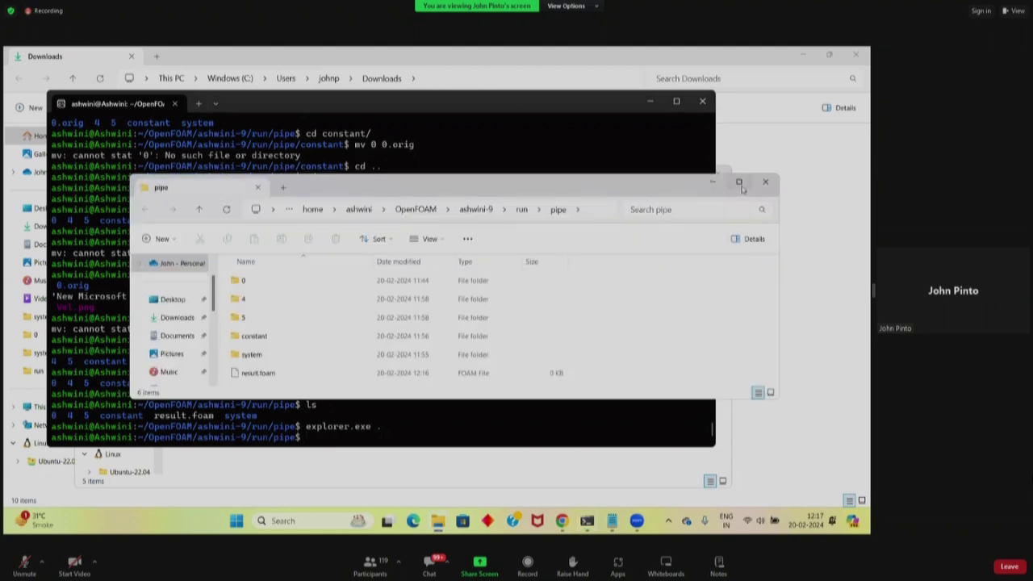
key("super+Up")
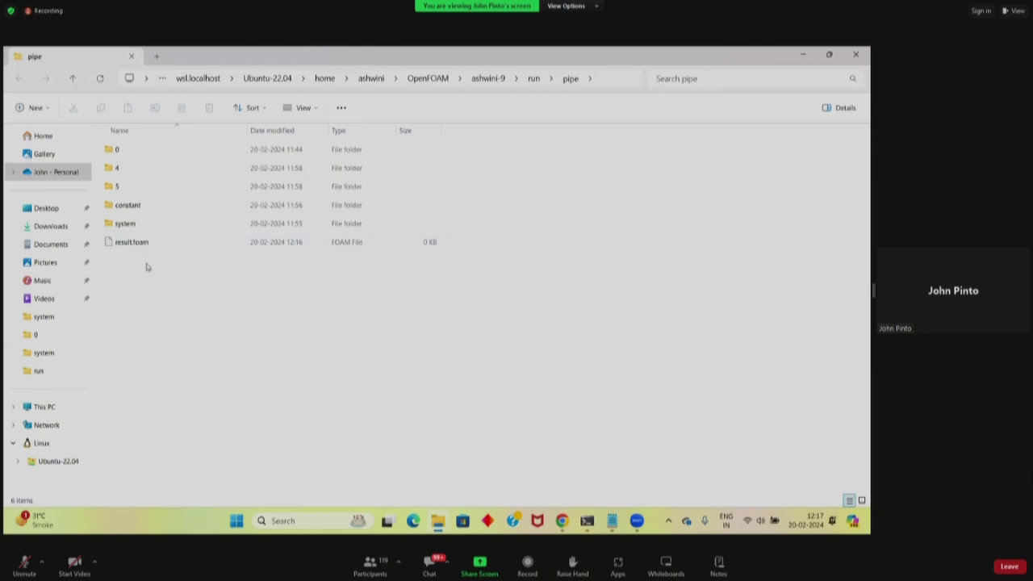
- Check which apps are offered for opening result.foam and dismiss the choice
left_click(144, 244)
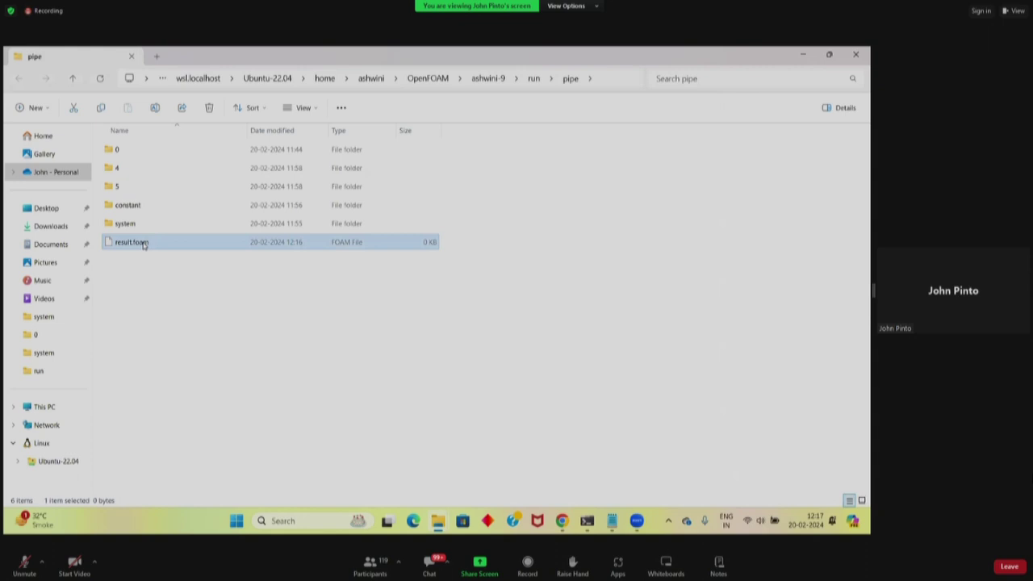
right_click(144, 245)
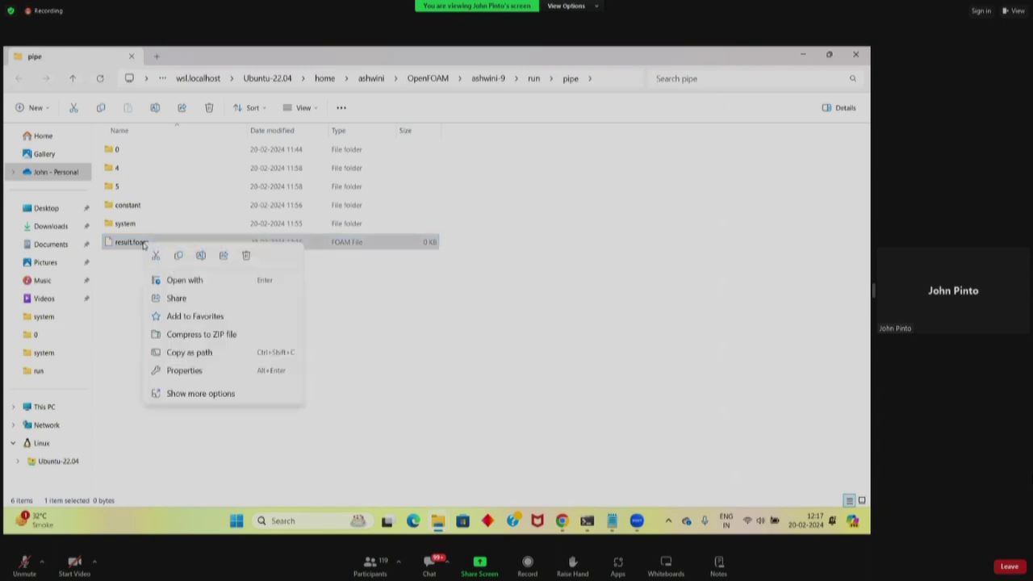
left_click(185, 281)
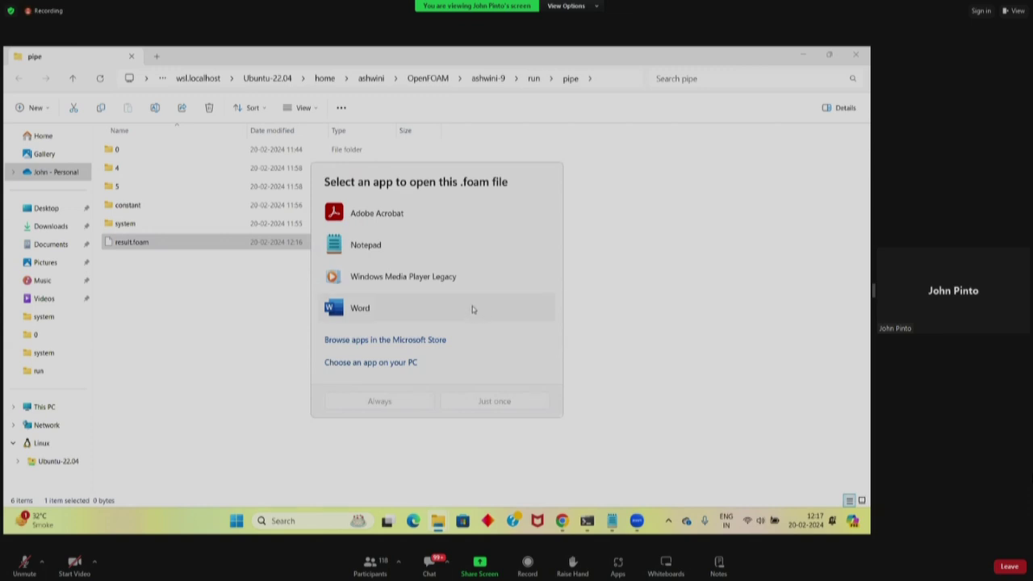
left_click(230, 316)
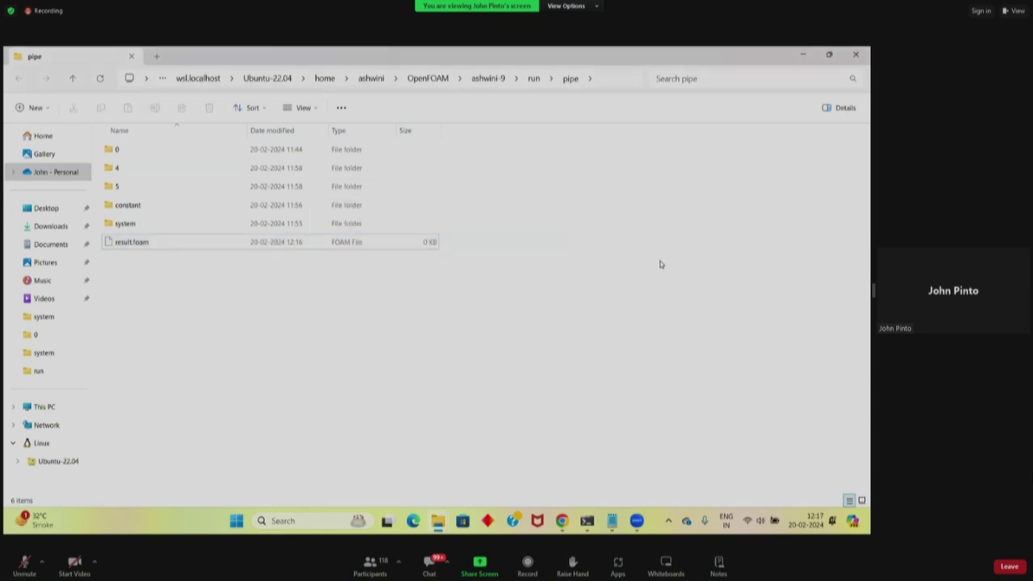
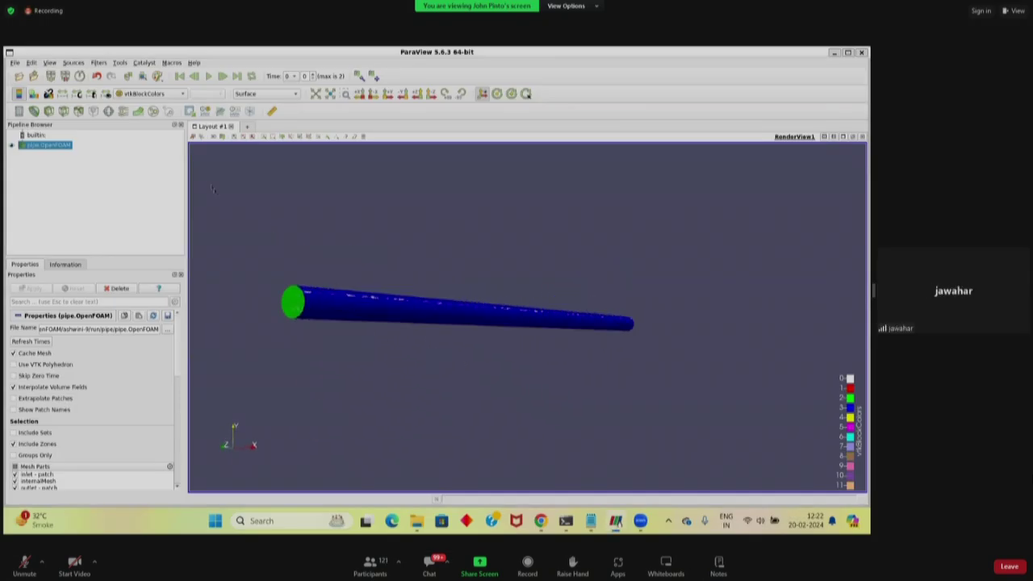
- In ParaView, color the pipe by U magnitude and slice it with a Z-normal plane at z 0.15, hiding the plane outline
left_click(171, 93)
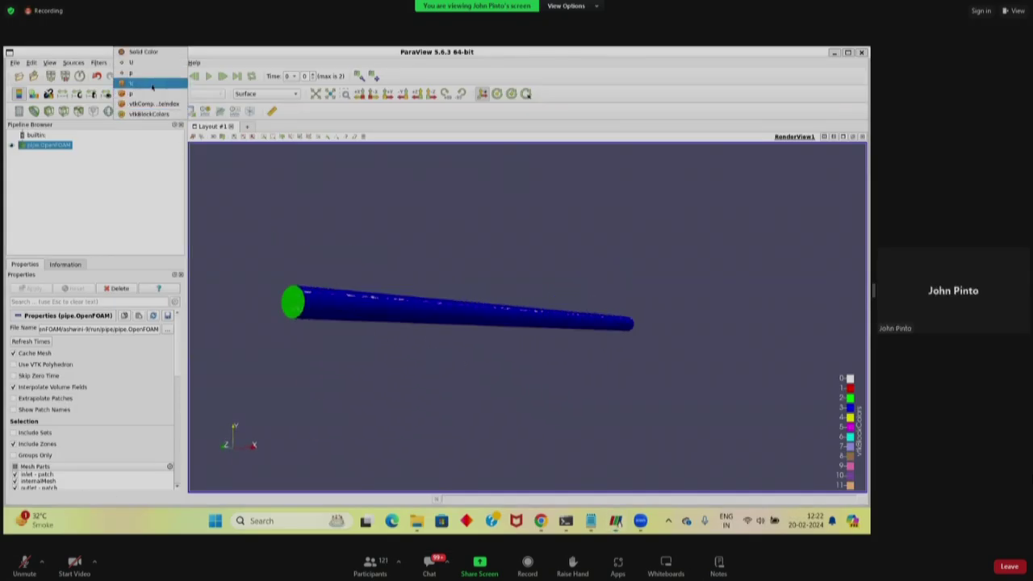
left_click(149, 63)
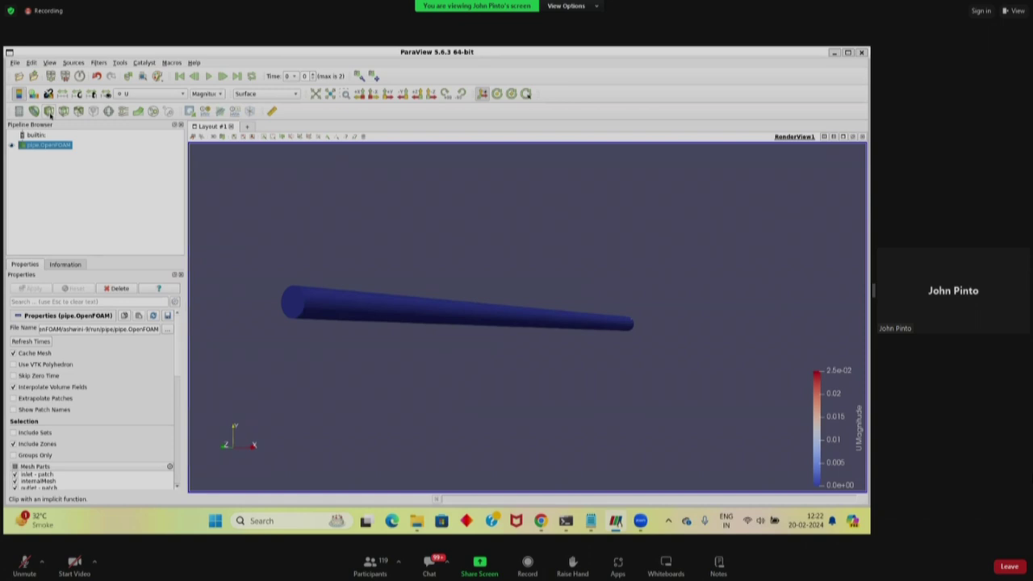
left_click(62, 114)
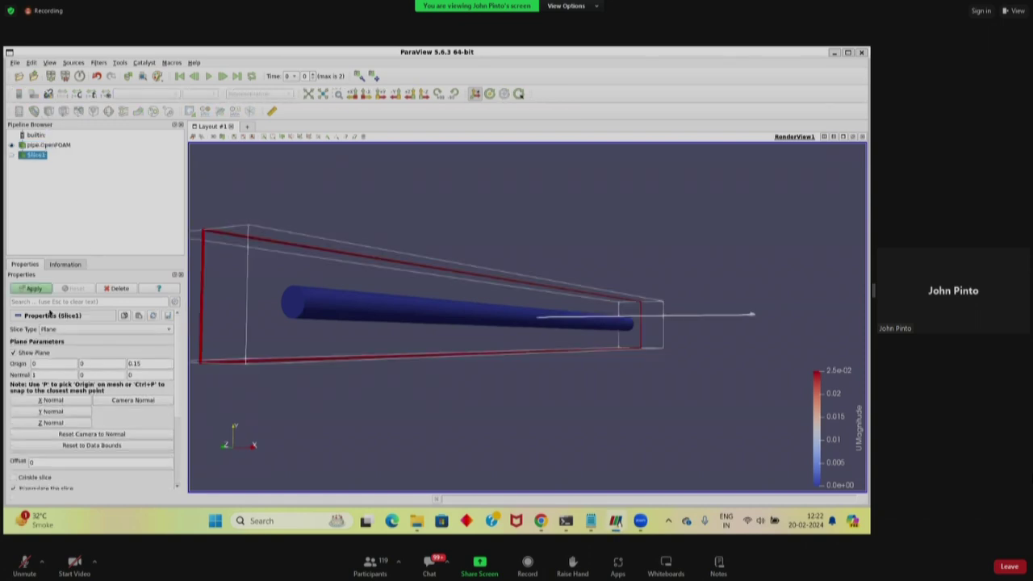
left_click(68, 422)
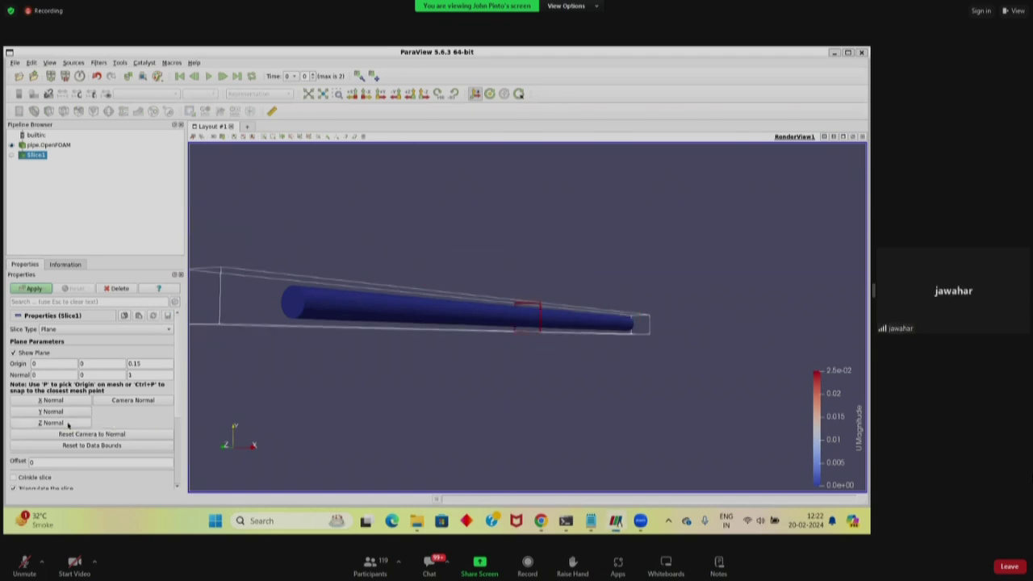
left_click(40, 289)
mouse_move(389, 379)
left_mouse_down()
mouse_move(447, 384)
mouse_move(398, 371)
left_mouse_up()
left_click(13, 352)
scroll(527, 317, "up", 3)
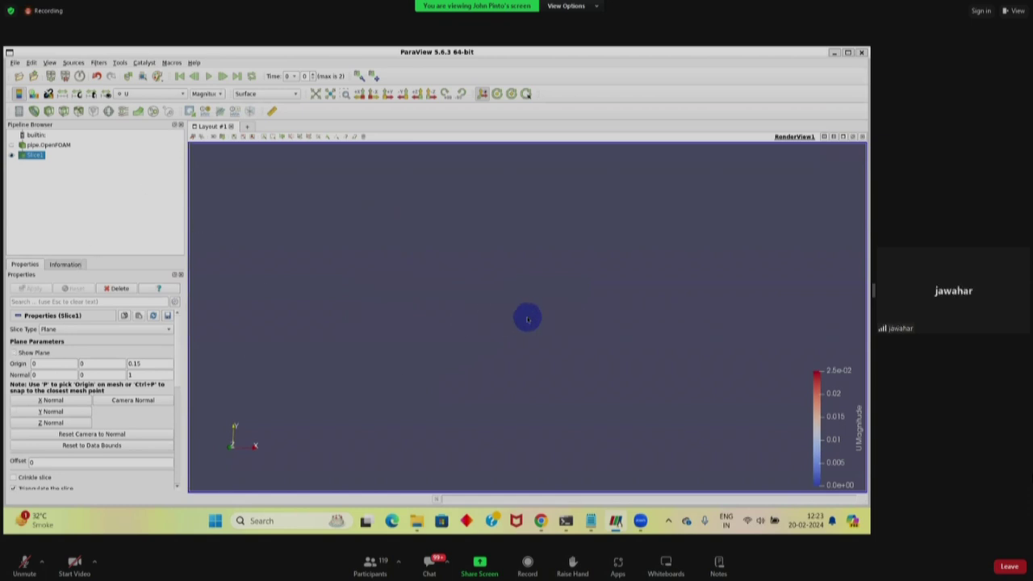
- Show the slice's velocity field at the last time step, keeping the Surface representation
left_click(266, 93)
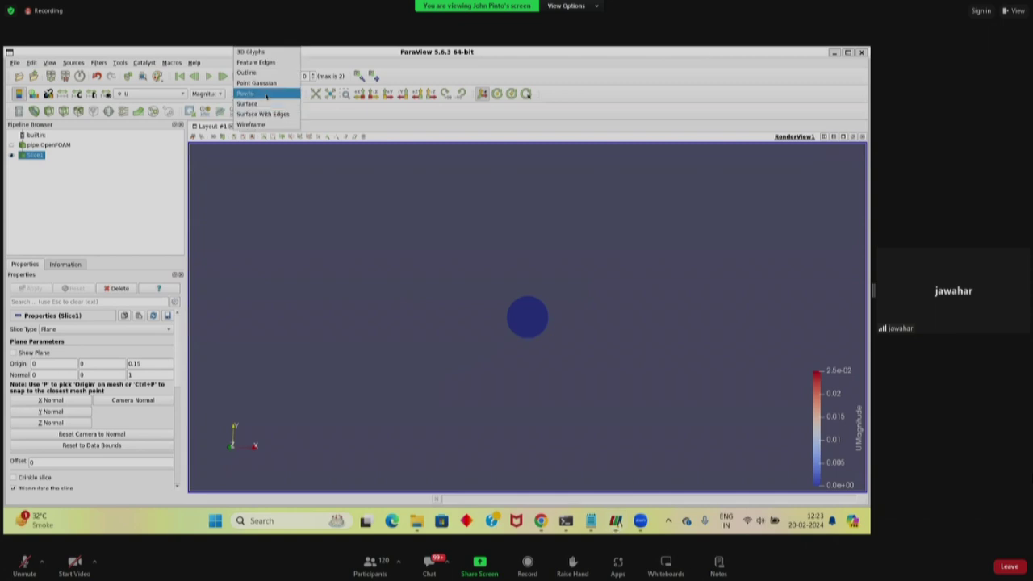
left_click(321, 113)
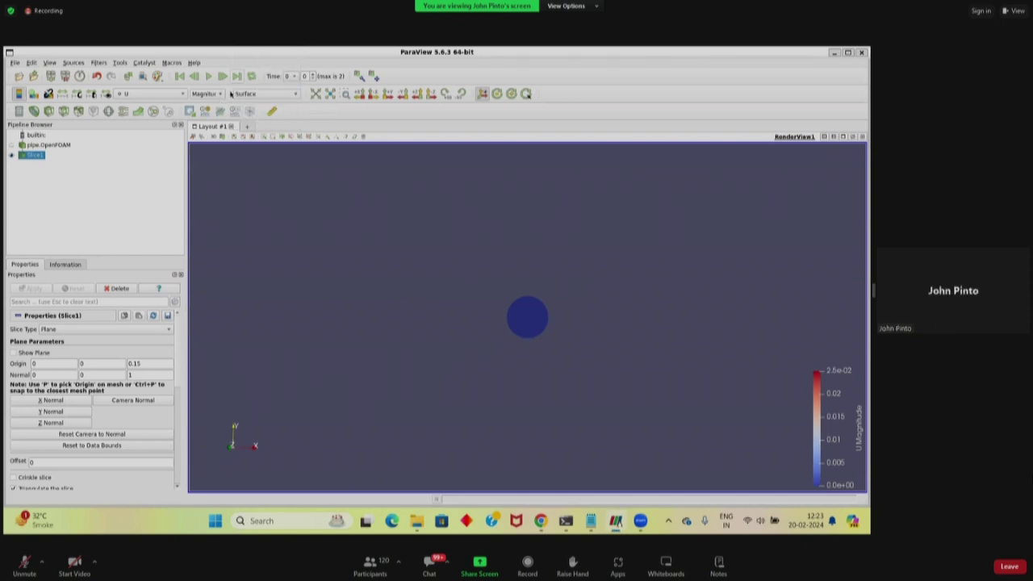
left_click(236, 76)
mouse_move(426, 288)
left_mouse_down()
mouse_move(409, 290)
mouse_move(433, 296)
left_mouse_up()
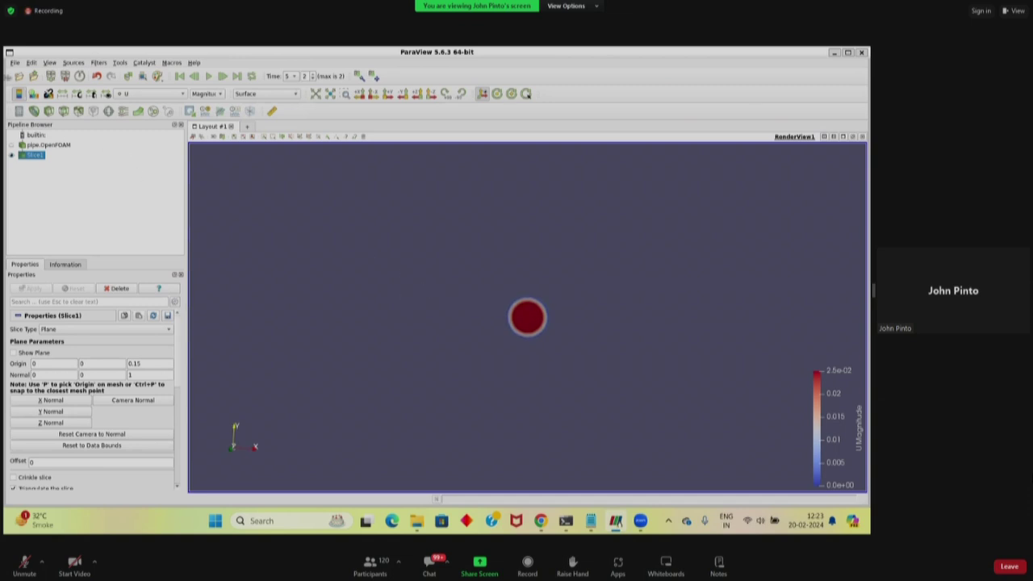
- Start saving a screenshot of the slice view and go up one folder from pipe in the save dialog
left_click(14, 63)
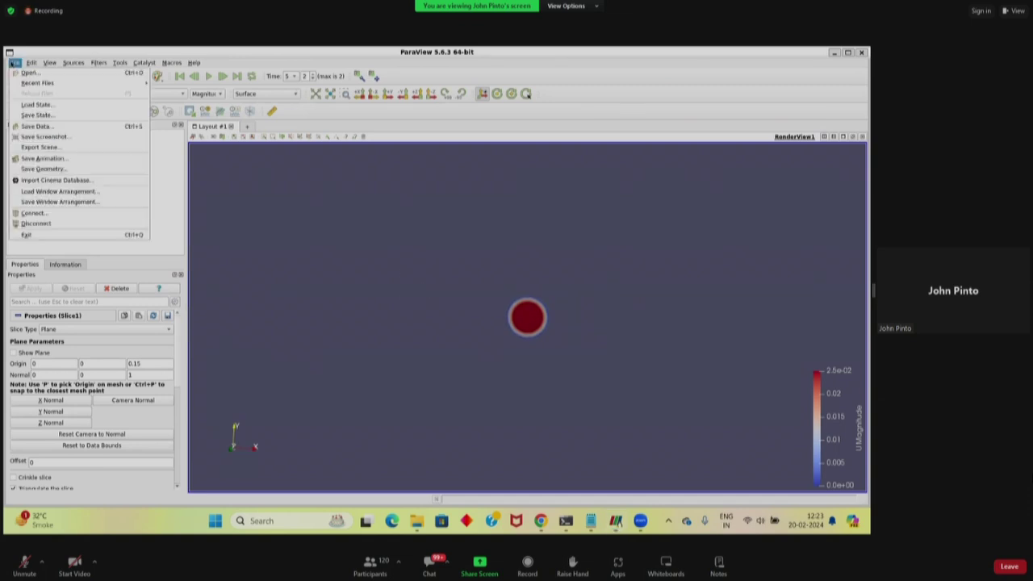
left_click(39, 137)
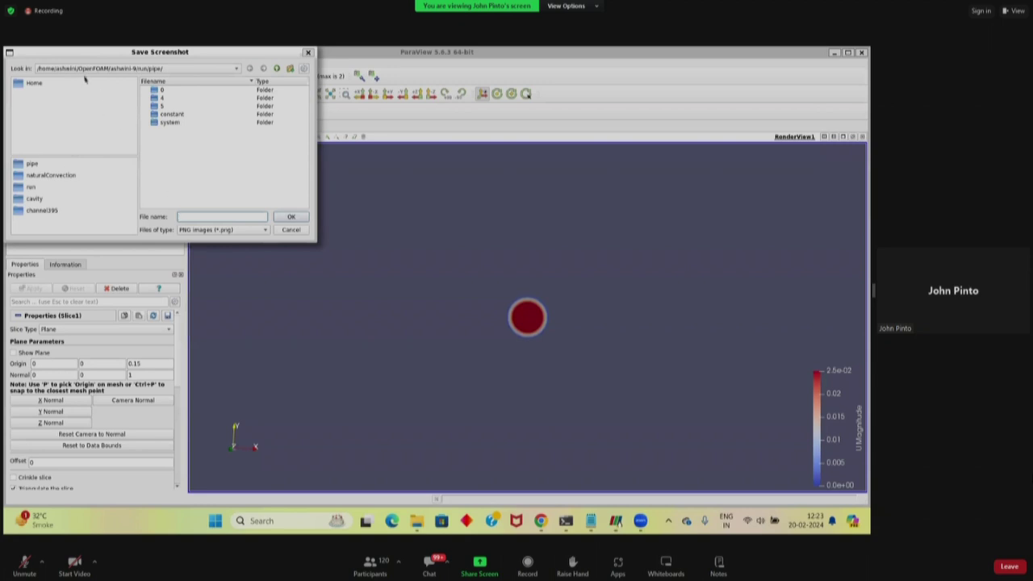
left_click_drag(78, 58, 196, 212)
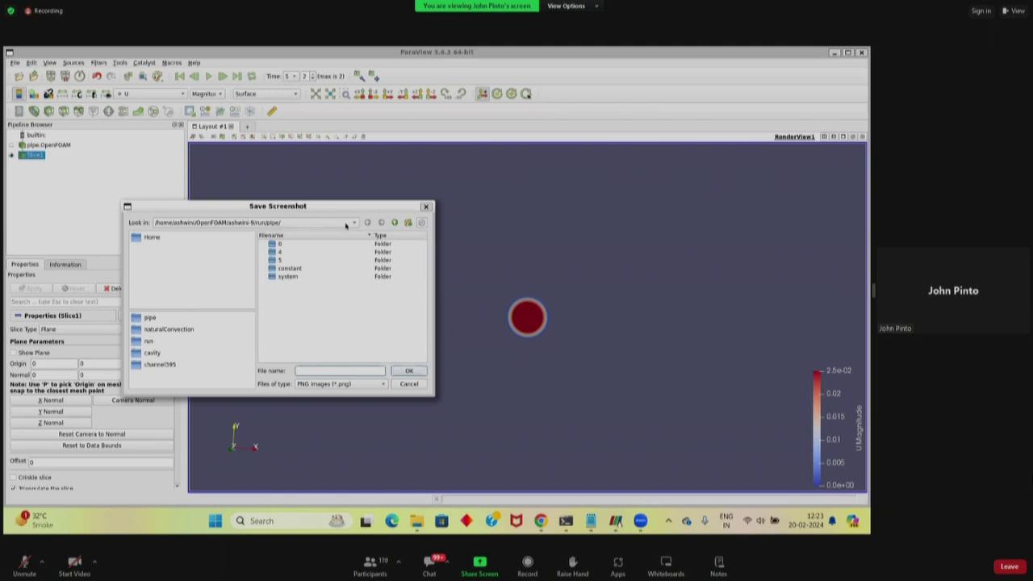
left_click(394, 223)
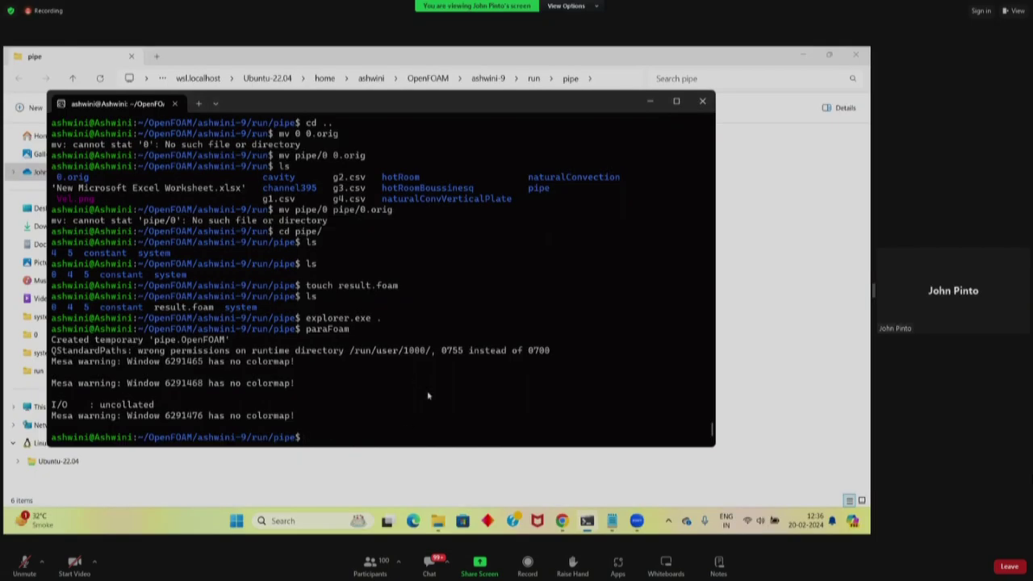
- Launch paraFoam from the pipe folder, load the case with its default settings and orbit the pipe to an angled view
type("paraFoam")
key("Return")
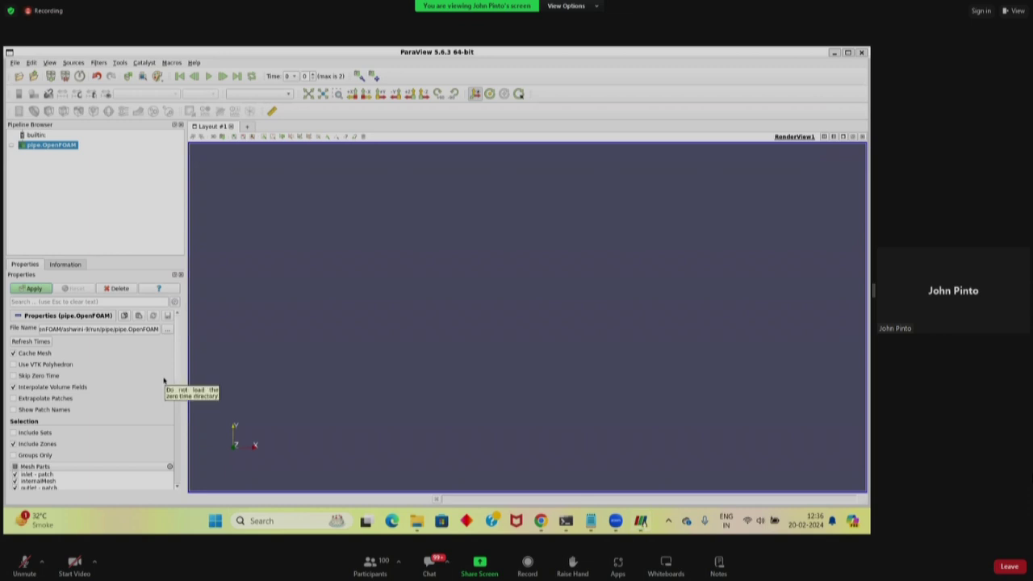
left_click(38, 289)
left_click_drag(267, 242, 213, 220)
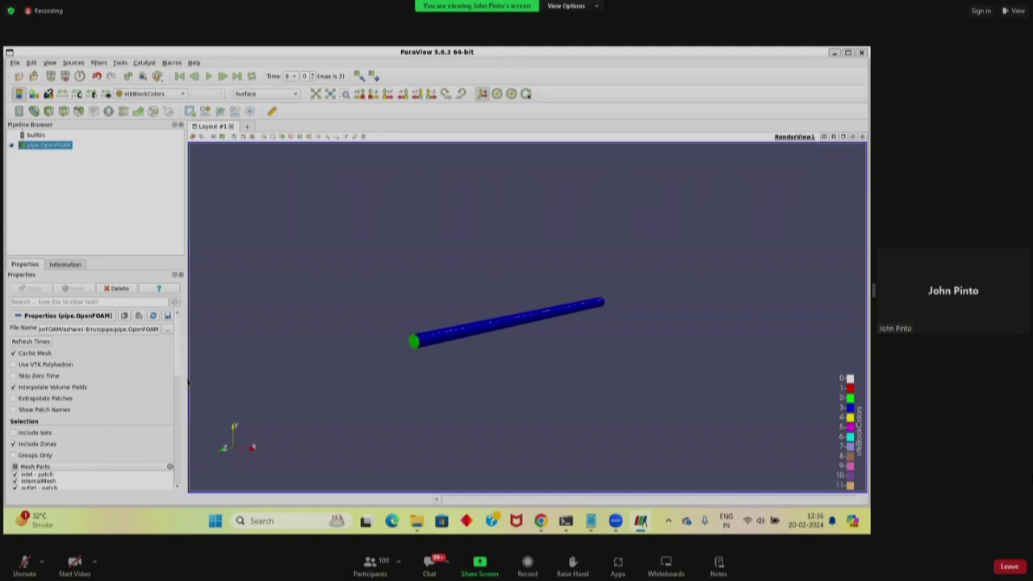
- Exclude the inlet, outlet and wall patches from the mesh parts so only internalMesh is loaded, and apply the change
scroll(172, 425, "down", 5)
scroll(172, 419, "up", 3)
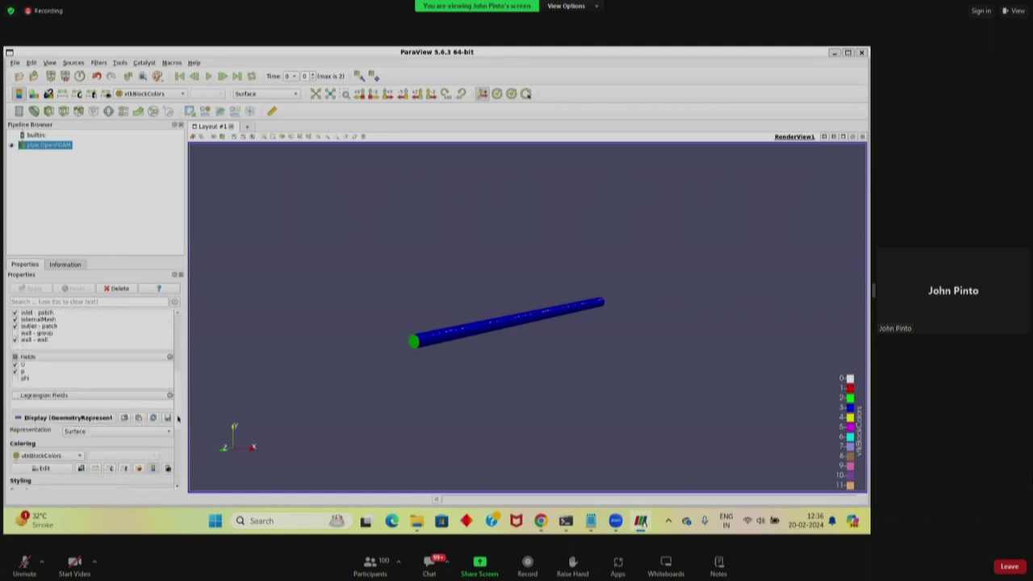
left_click_drag(471, 340, 426, 344)
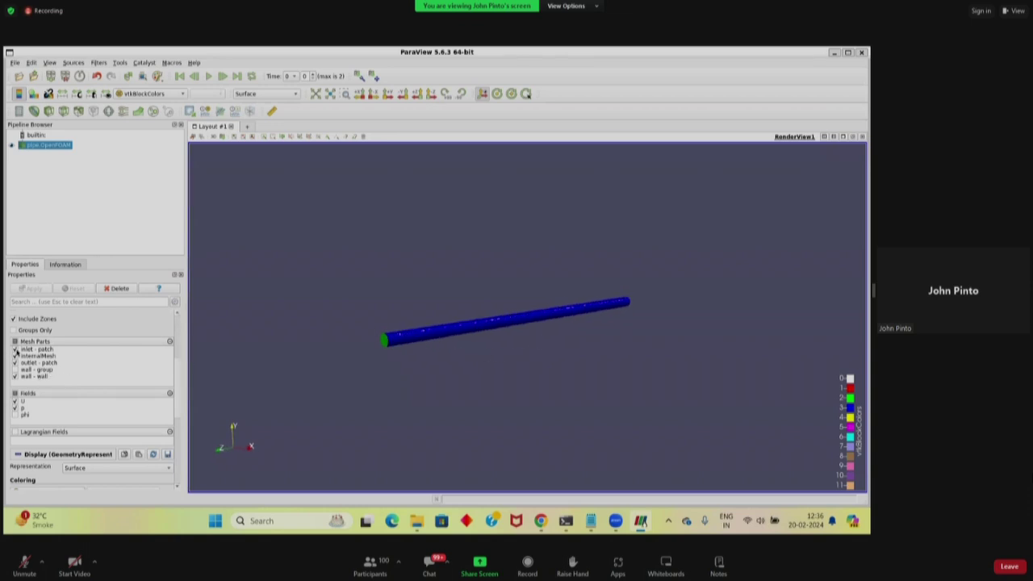
left_click(15, 349)
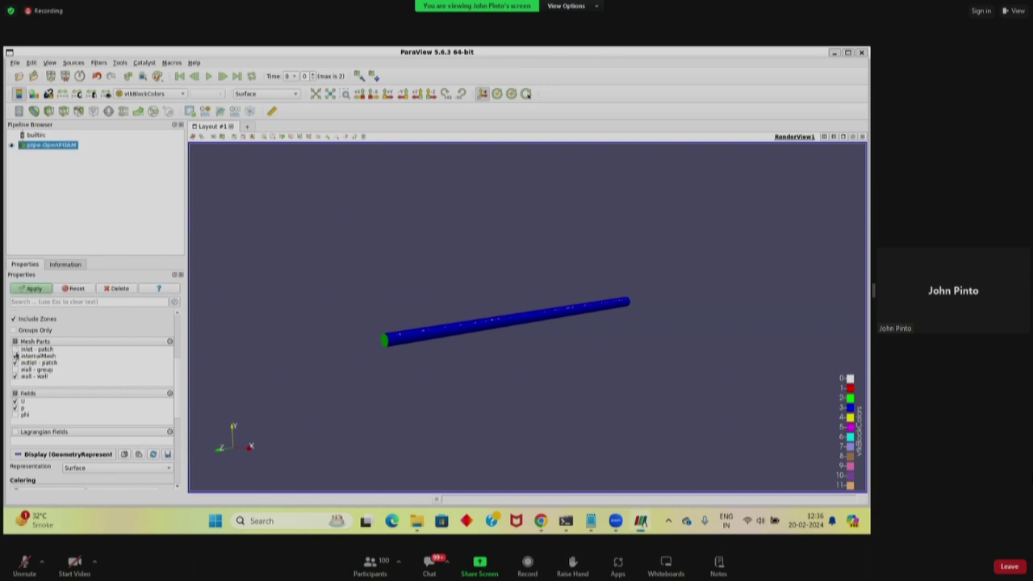
left_click(16, 364)
left_click(16, 370)
left_click(15, 376)
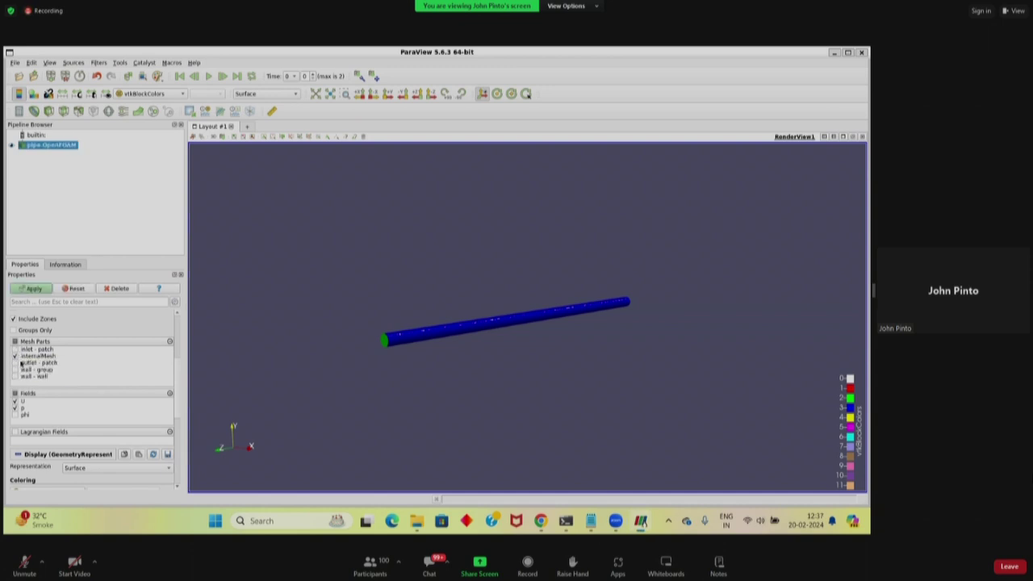
left_click(39, 289)
left_click_drag(297, 384, 281, 378)
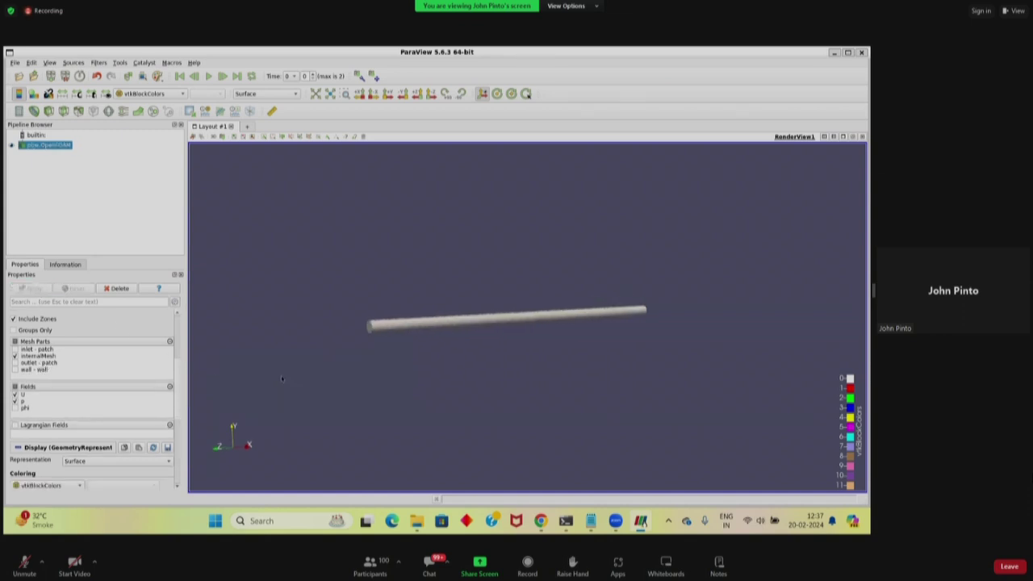
left_click_drag(282, 324, 274, 347)
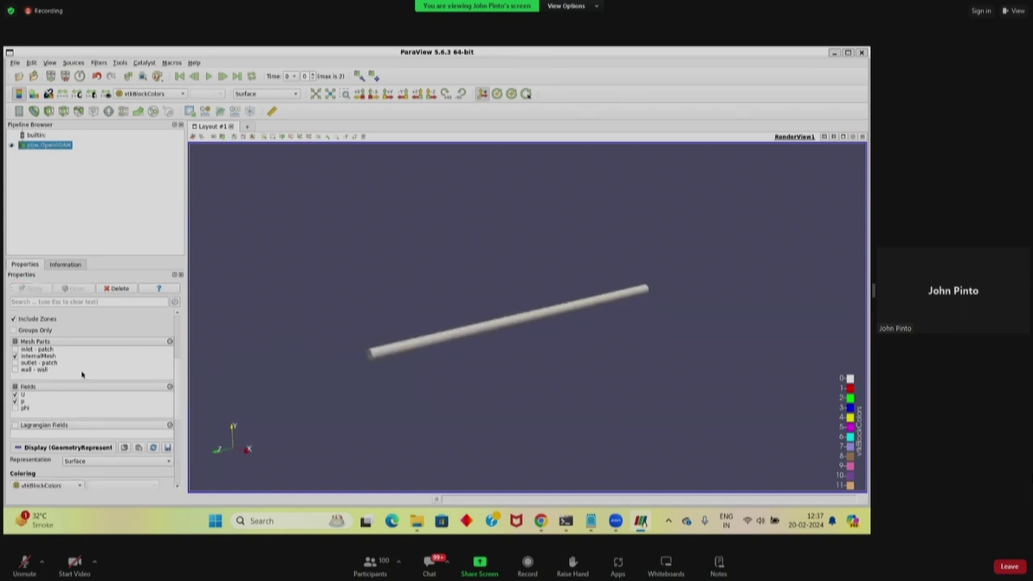
- Keep internalMesh as the only selected mesh part and color the pipe by the magnitude of the point field U
left_click_drag(178, 363, 178, 317)
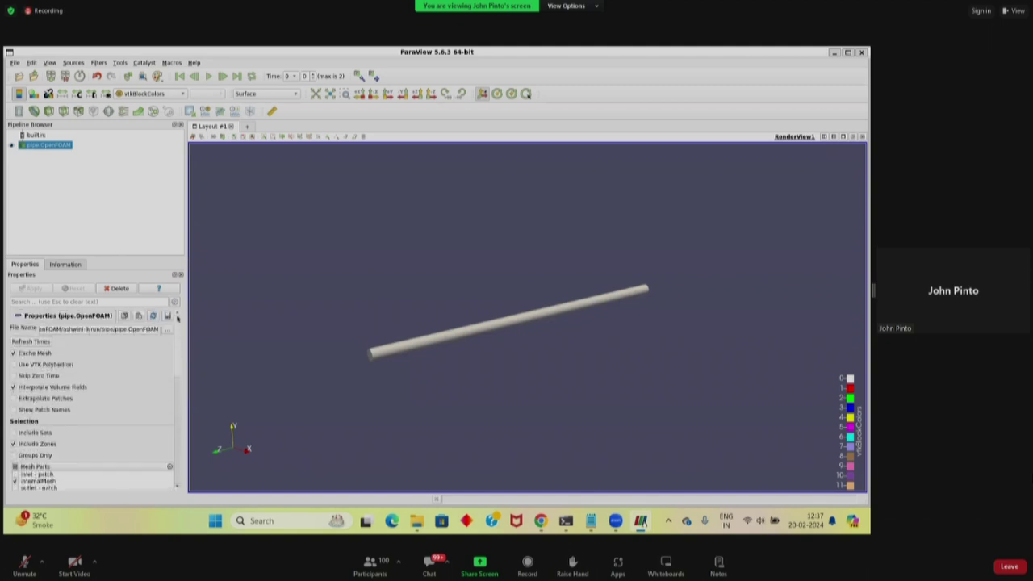
left_click_drag(176, 353, 178, 389)
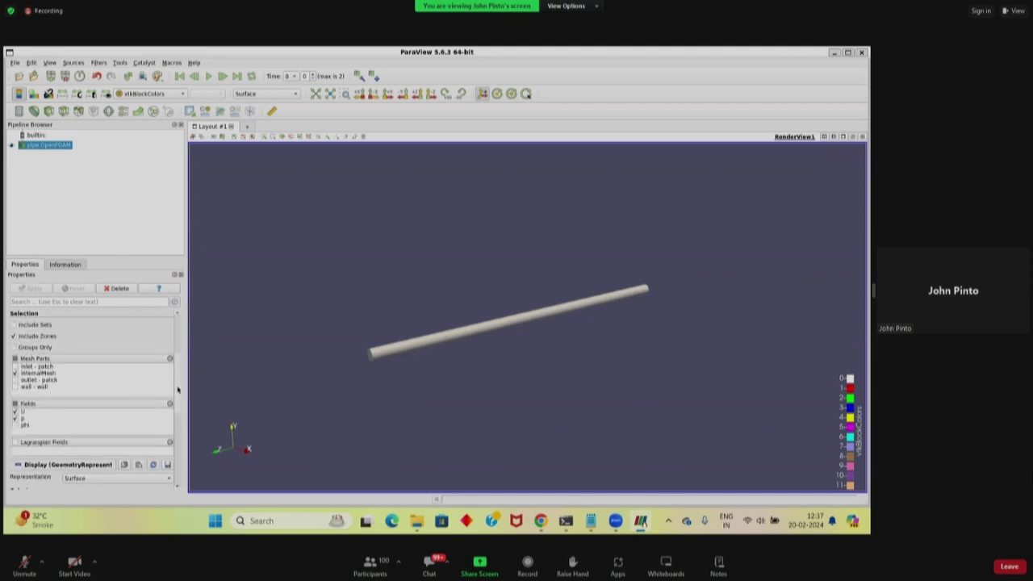
left_click(14, 358)
left_click(15, 374)
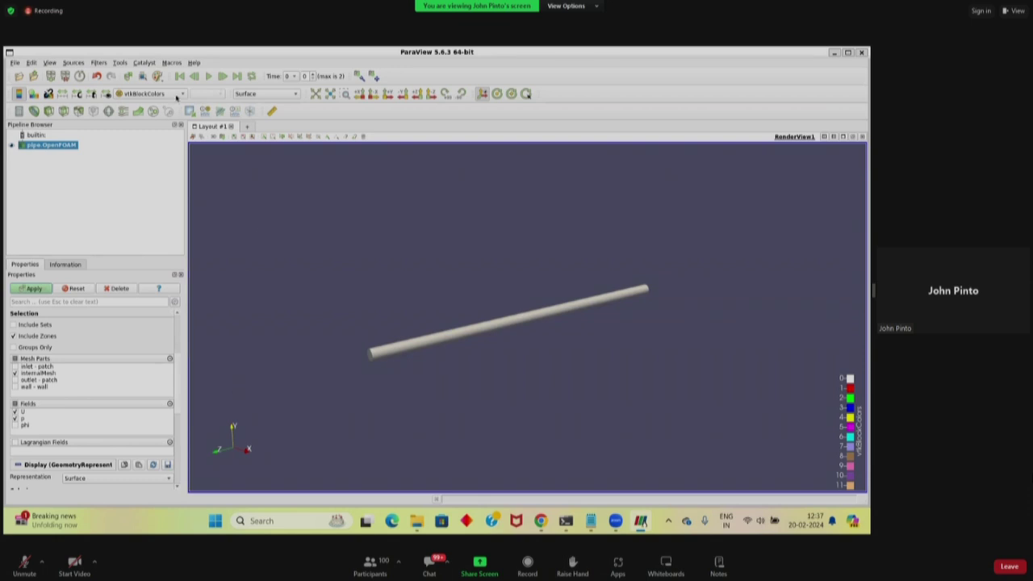
left_click(177, 94)
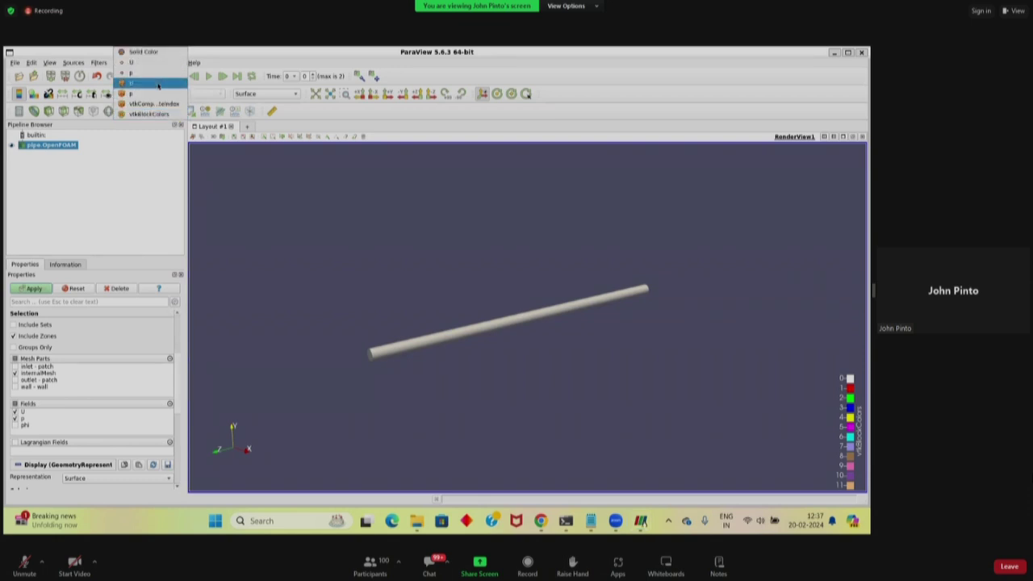
left_click(137, 63)
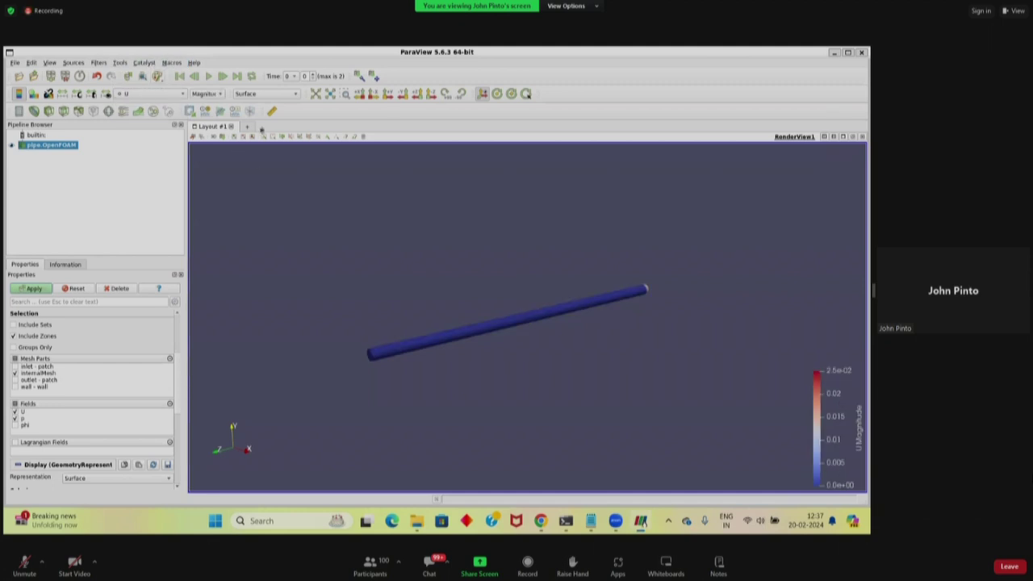
- Advance the case to the last time step, apply the pending changes and orbit the pipe to show the velocity at its end
left_click_drag(336, 208, 684, 195)
left_click_drag(458, 234, 458, 311)
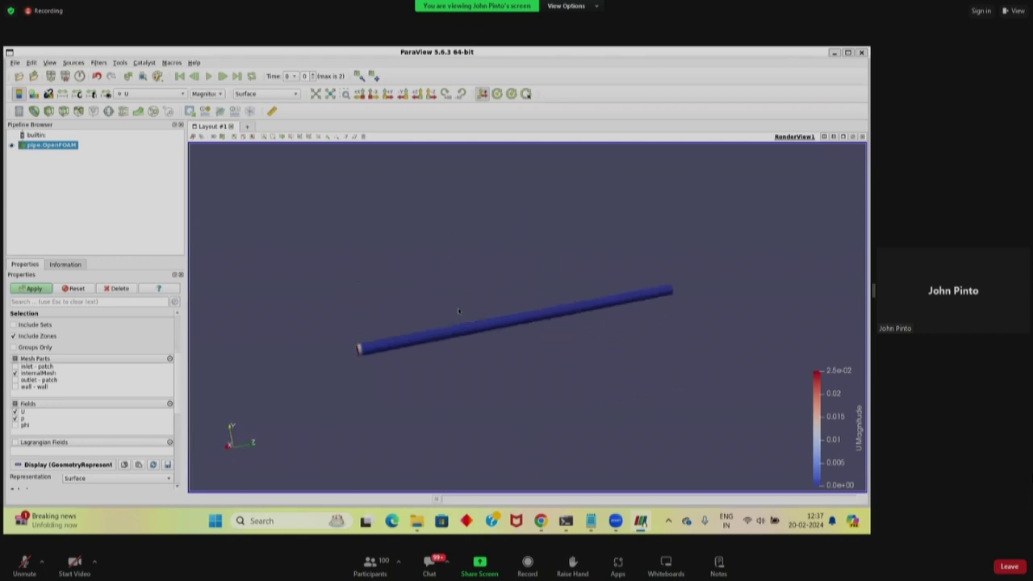
left_click(418, 95)
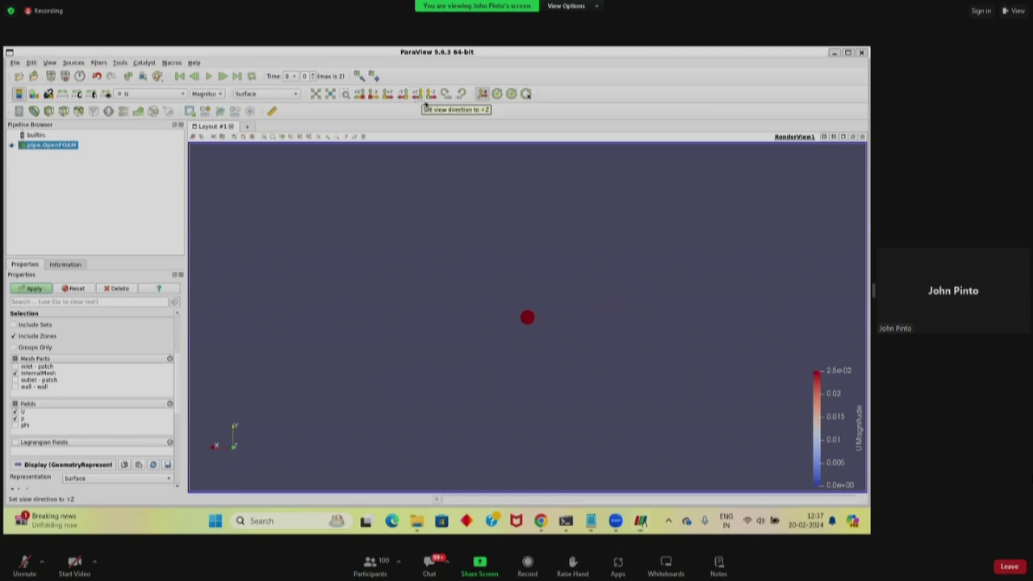
left_click_drag(527, 317, 530, 267)
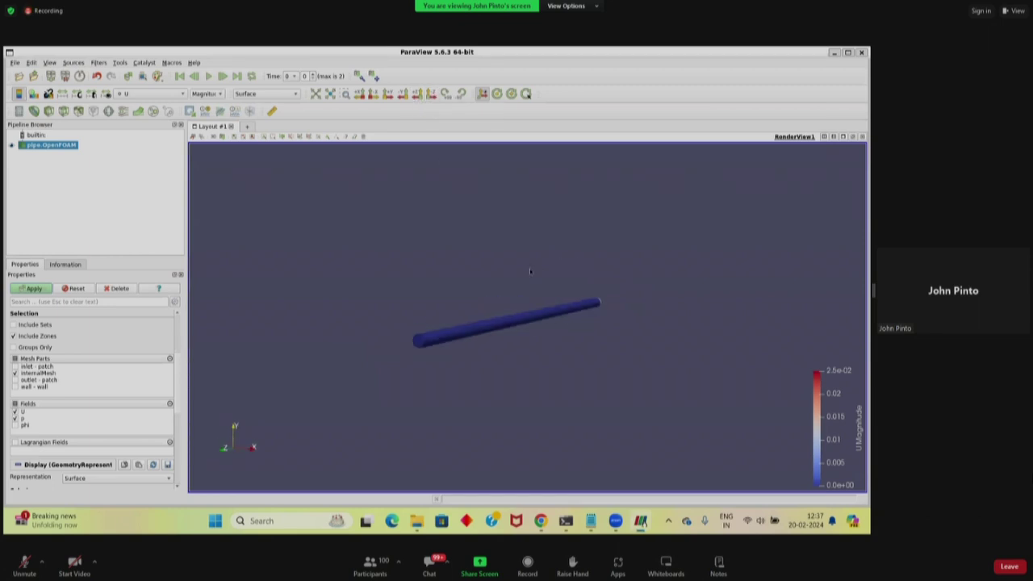
left_click(421, 95)
left_click_drag(435, 258, 397, 259)
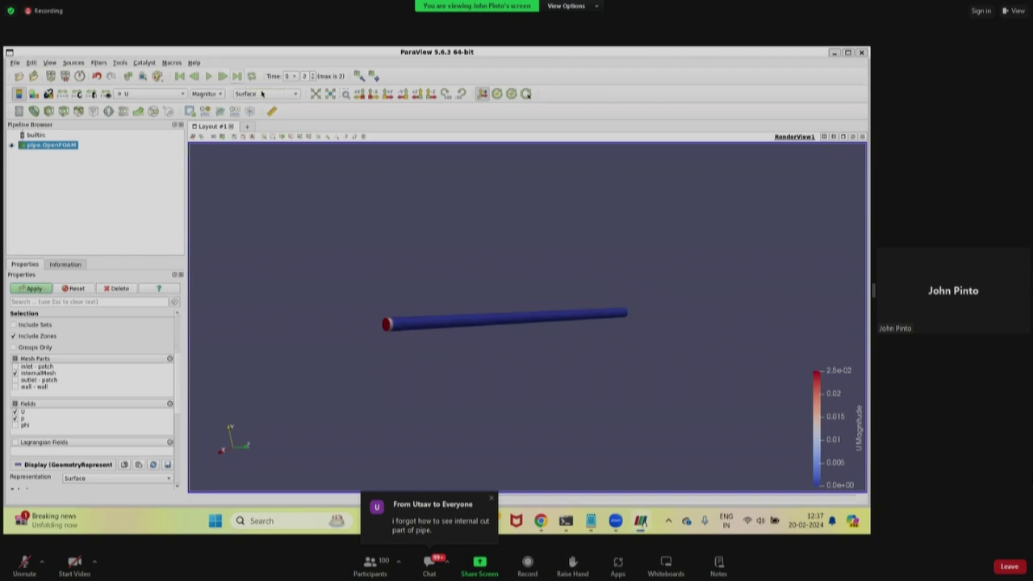
left_click_drag(485, 239, 440, 250)
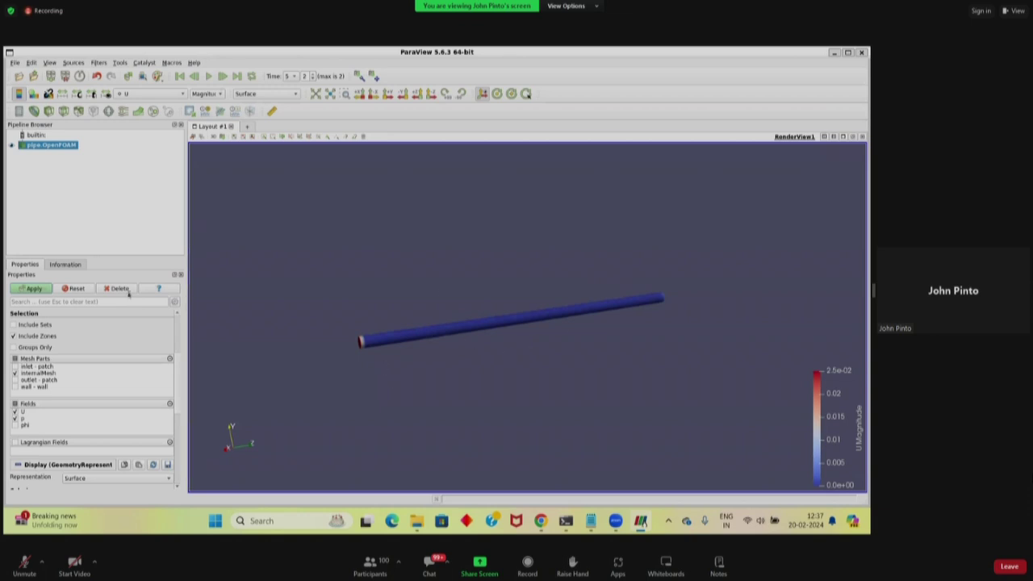
left_click(38, 291)
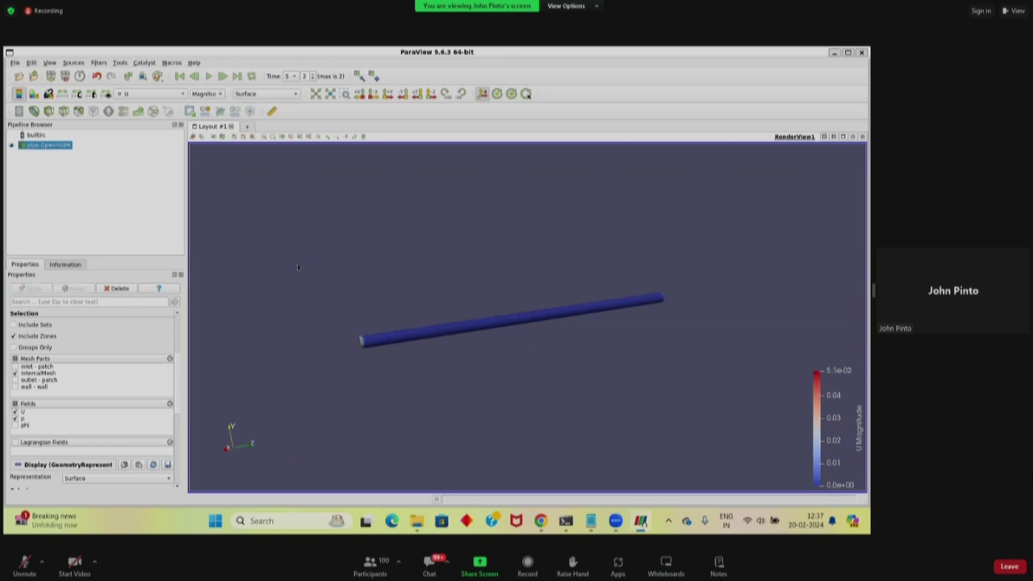
scroll(297, 264, "up", 3)
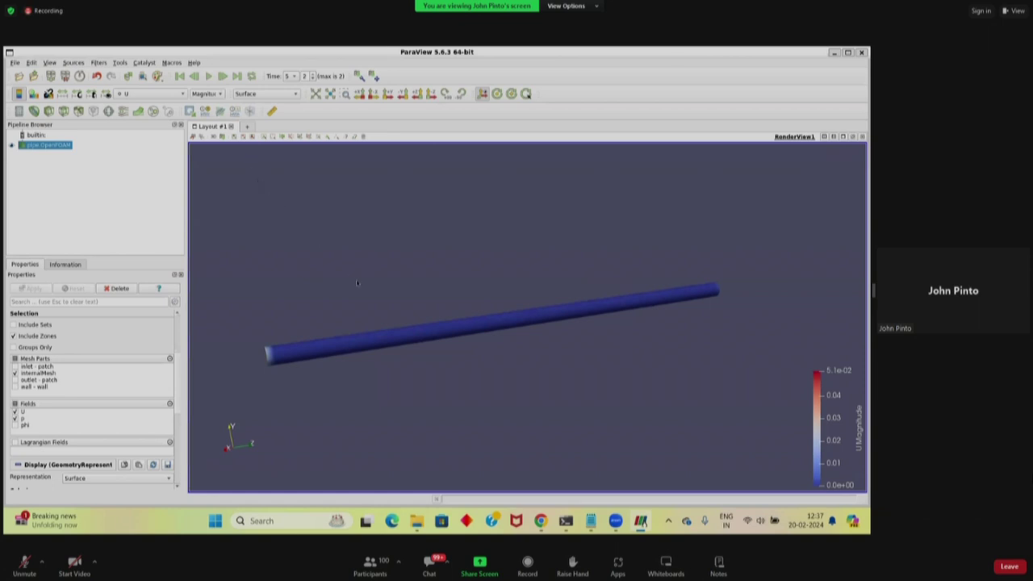
left_click_drag(318, 230, 377, 281)
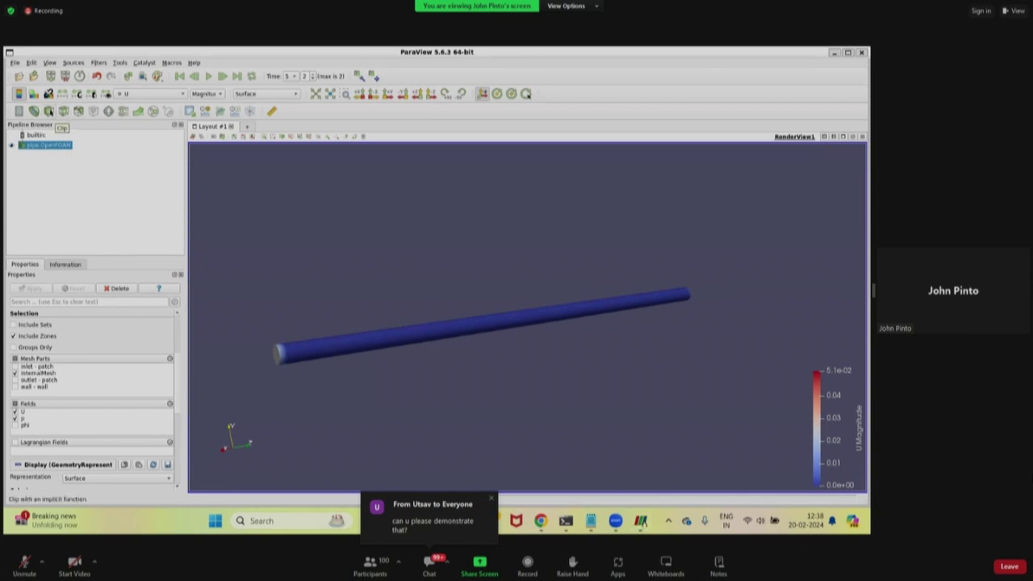
- Clip the pipe with a Y-normal plane through origin 0, 0, 0.15 and apply it
left_click(50, 112)
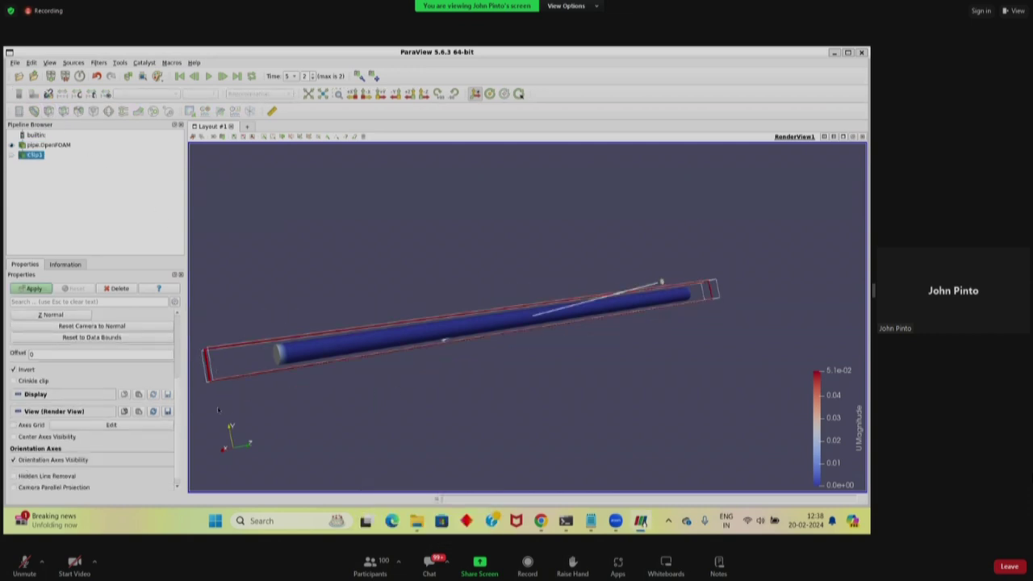
left_click_drag(412, 389, 529, 404)
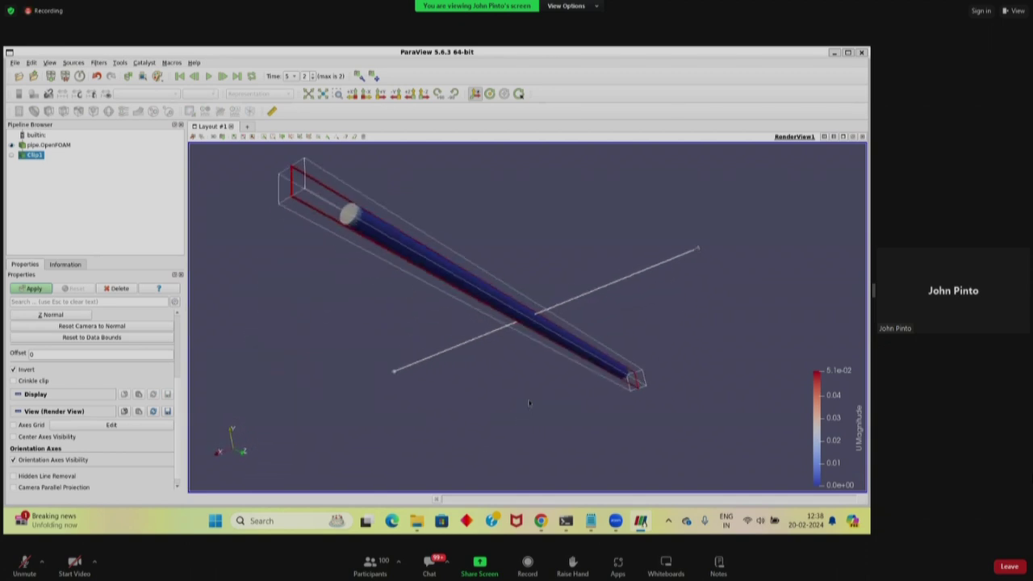
scroll(177, 384, "up", 1)
scroll(178, 384, "up", 4)
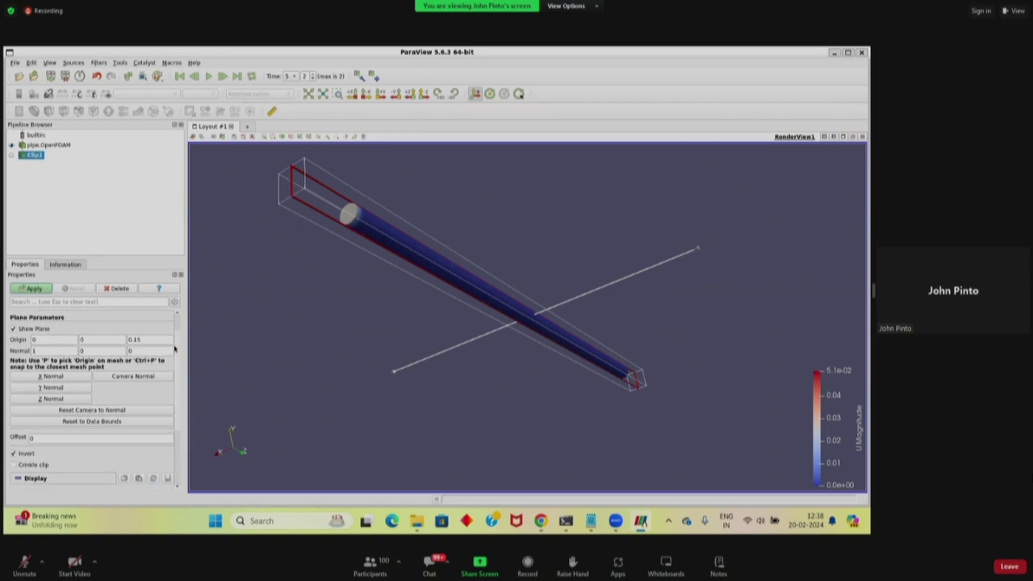
left_click(58, 389)
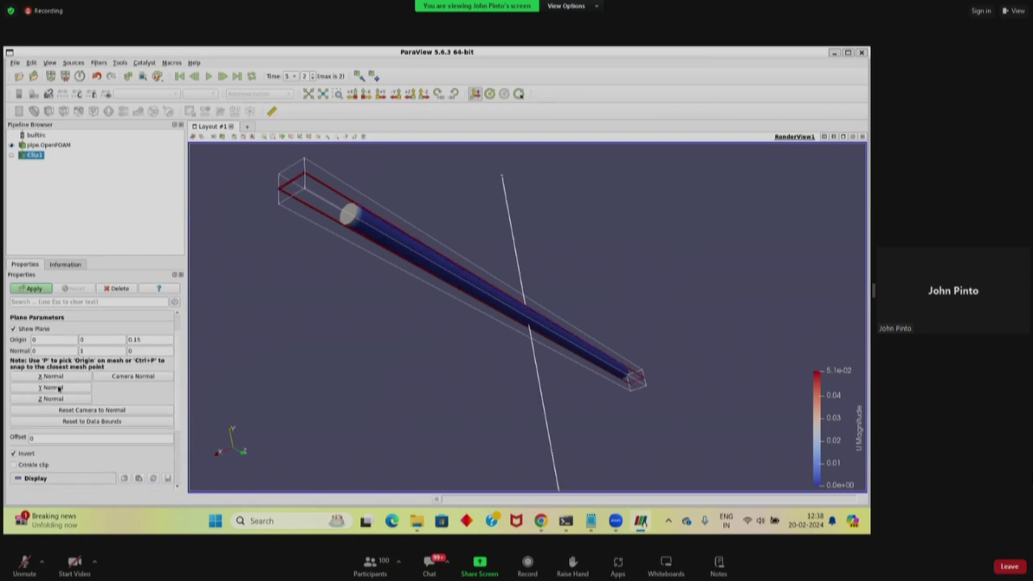
left_click(39, 288)
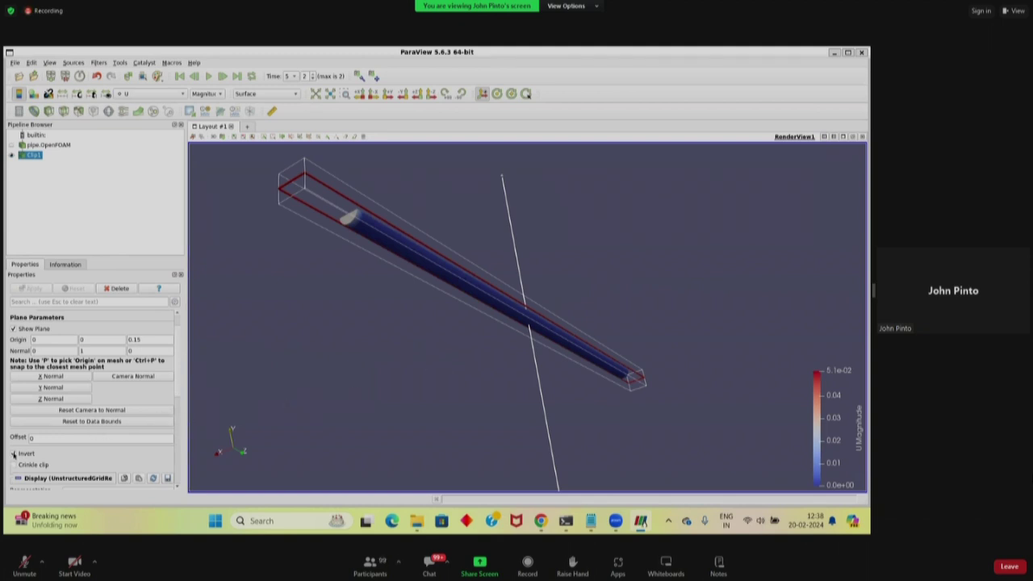
- Compare the clip with Invert off and on, leave Invert off and hide the clipping plane outline
left_click(14, 454)
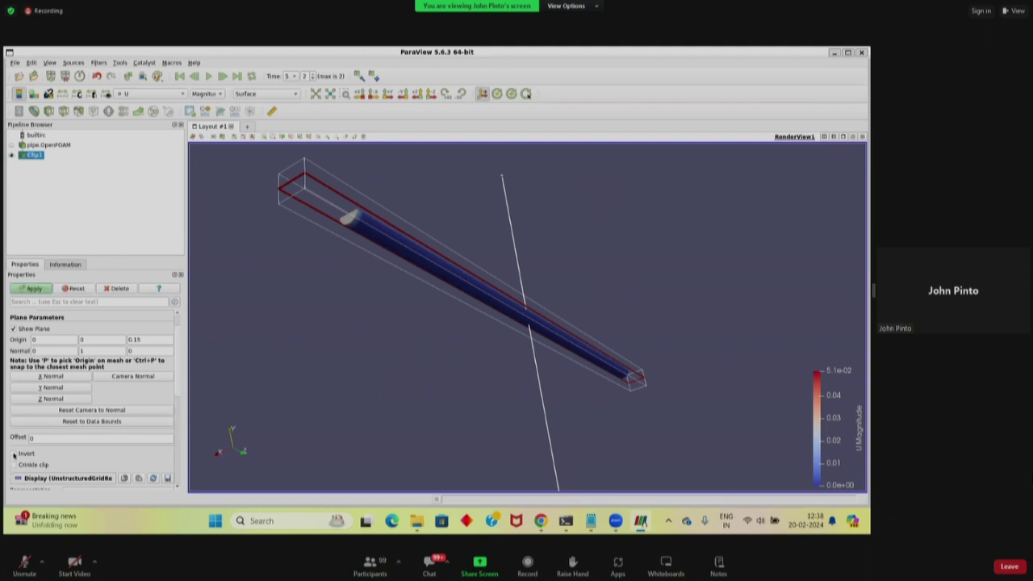
left_click(34, 289)
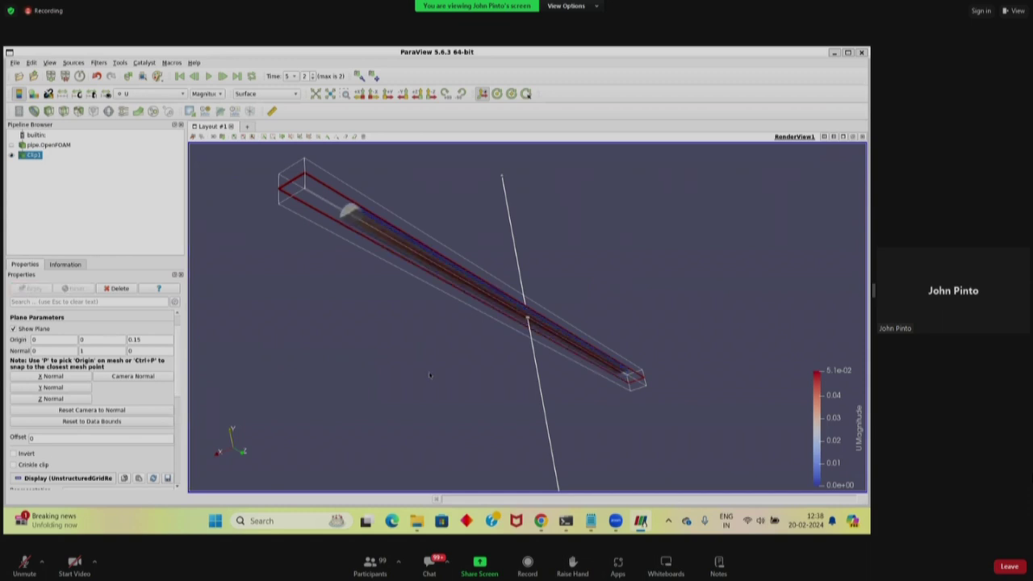
left_click(13, 453)
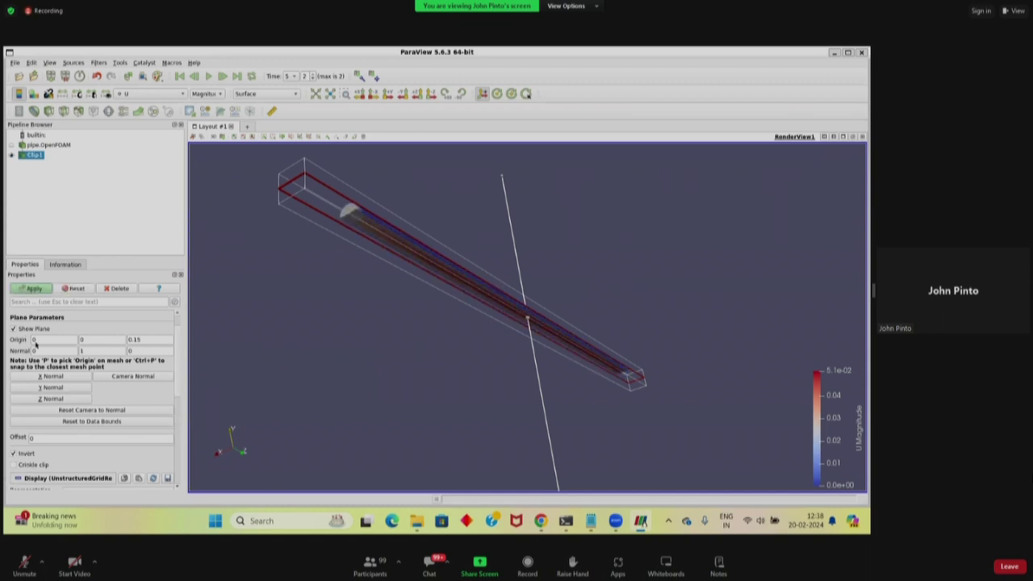
left_click(34, 289)
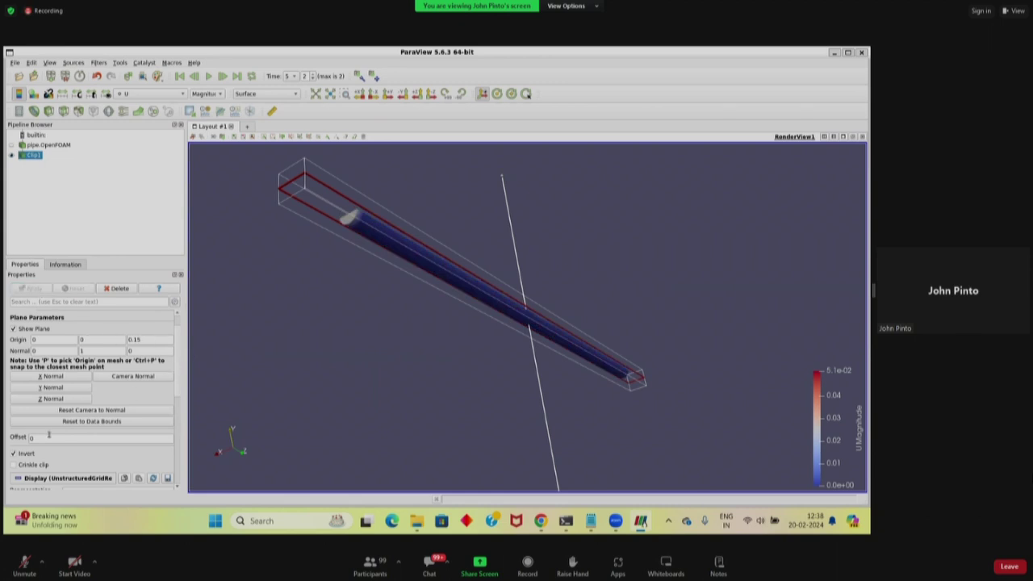
left_click(14, 454)
left_click(34, 289)
left_click_drag(398, 361, 422, 372)
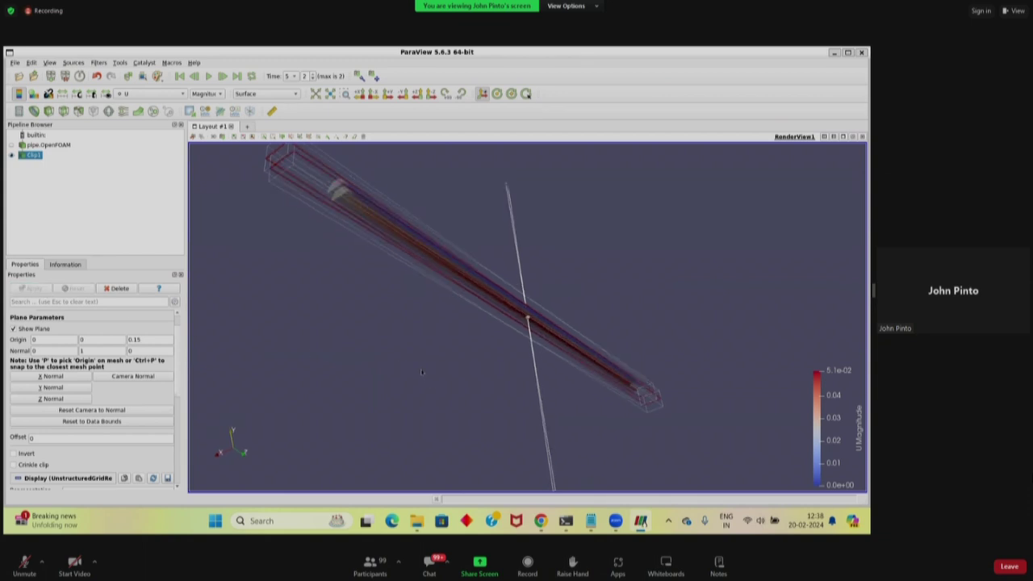
left_click(12, 329)
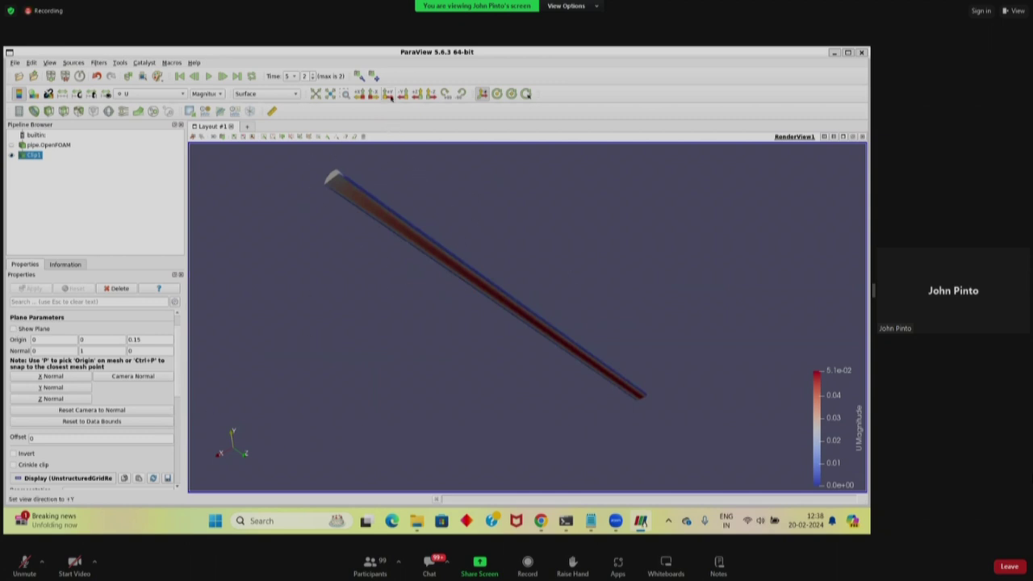
- View the clipped pipe along +Y, rotate the view 90 degrees so the pipe lies horizontally, and delete the clip
left_click(389, 95)
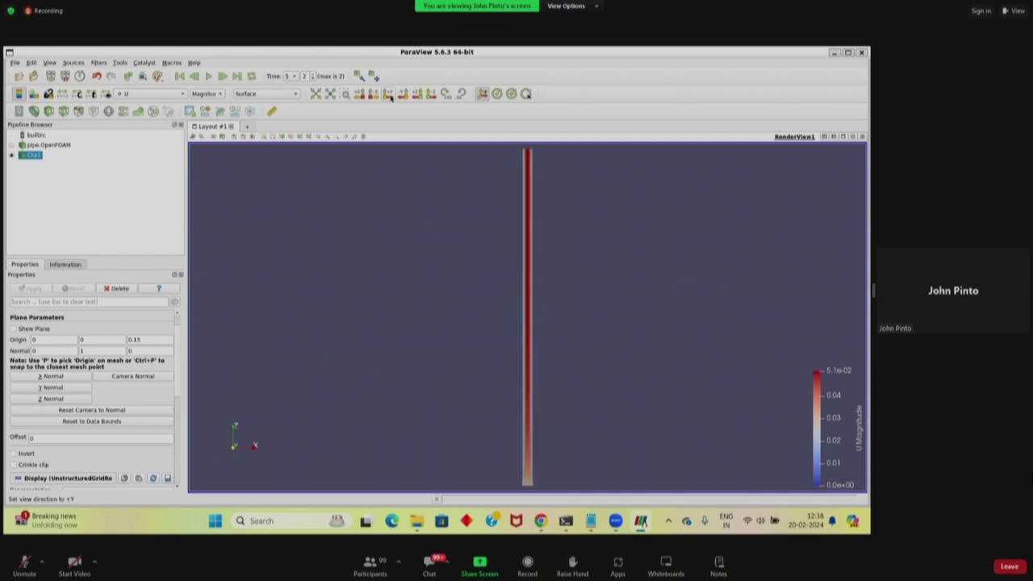
left_click(445, 96)
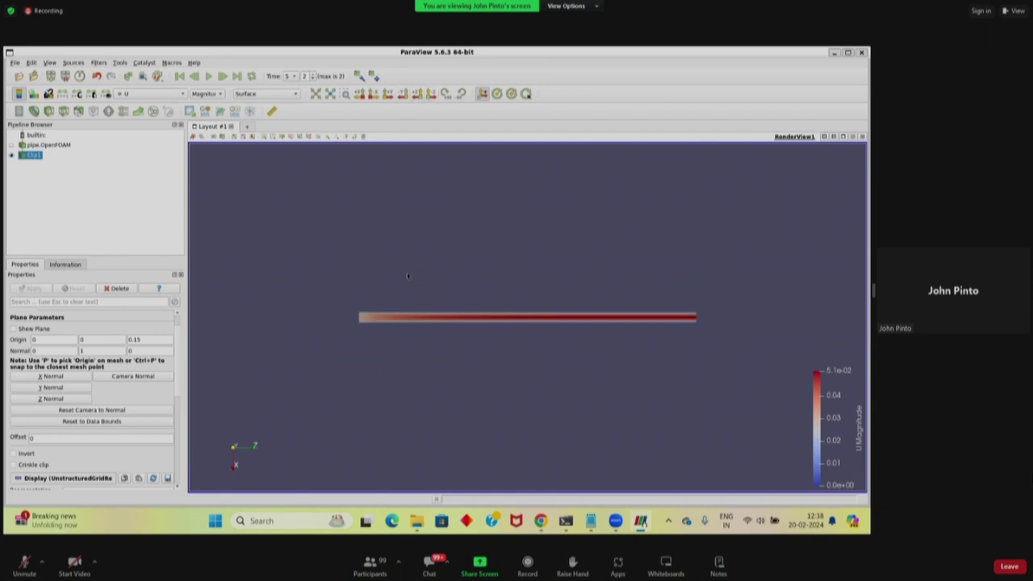
scroll(473, 330, "up", 3)
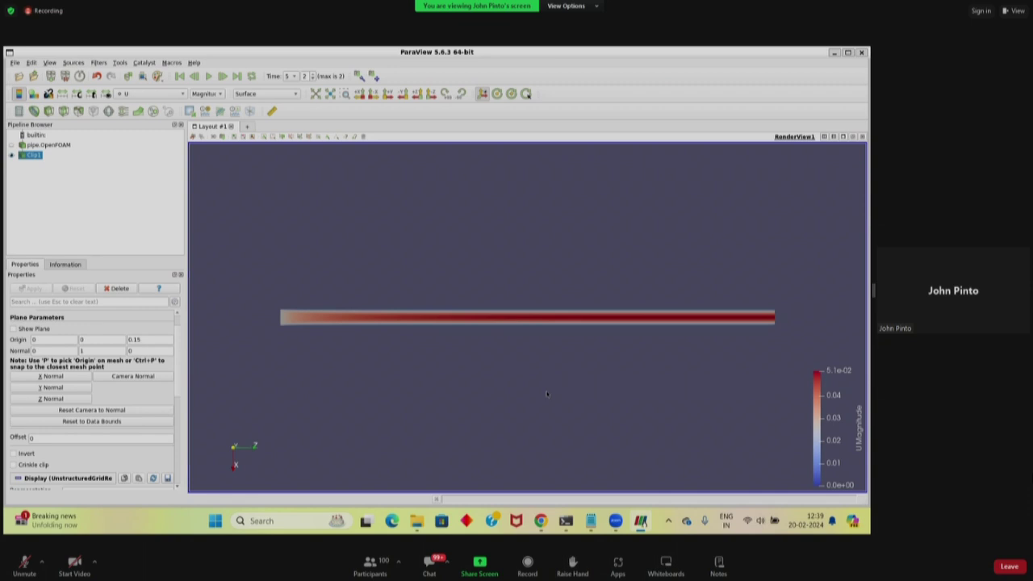
scroll(474, 280, "up", 2)
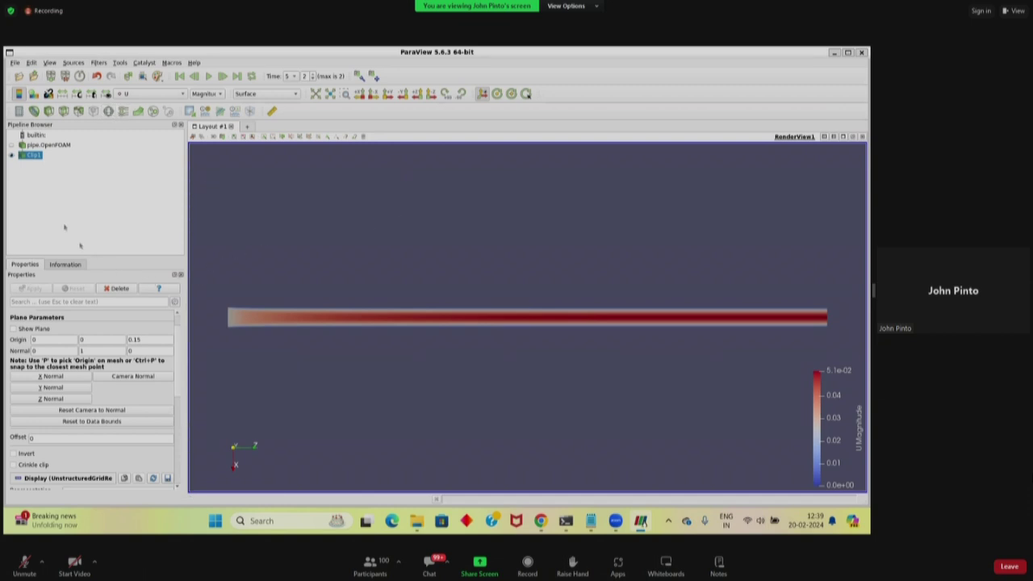
left_click(118, 288)
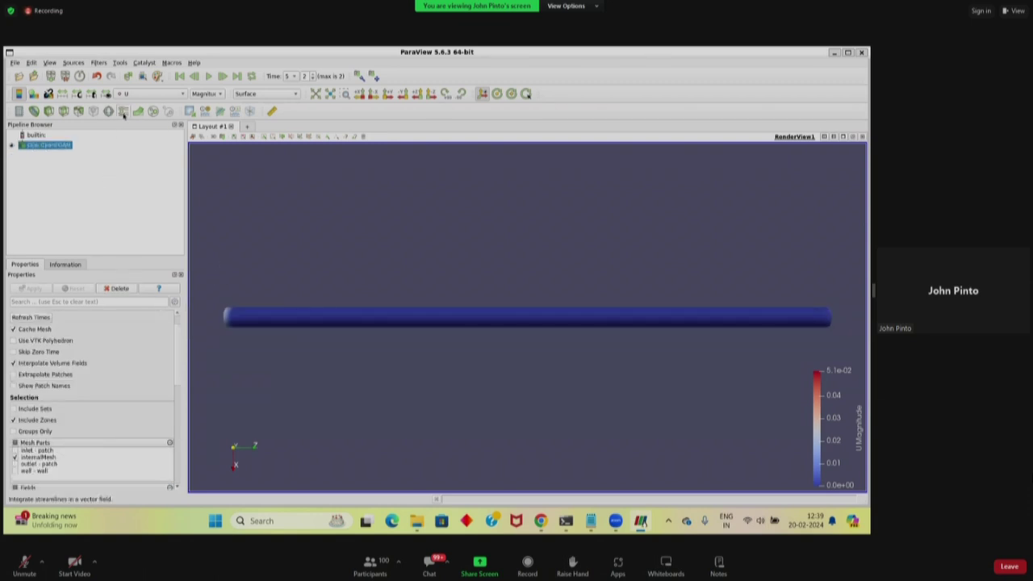
- Add a Stream Tracer to the pipe with a Point Source seed type, apply it and orbit the streamlines
left_click(124, 113)
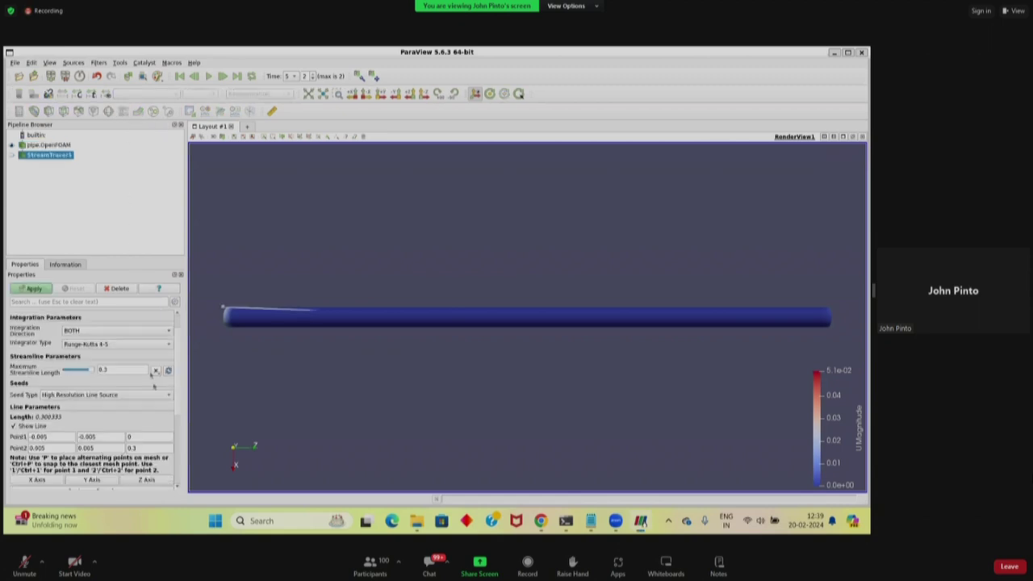
left_click(116, 396)
left_click(113, 405)
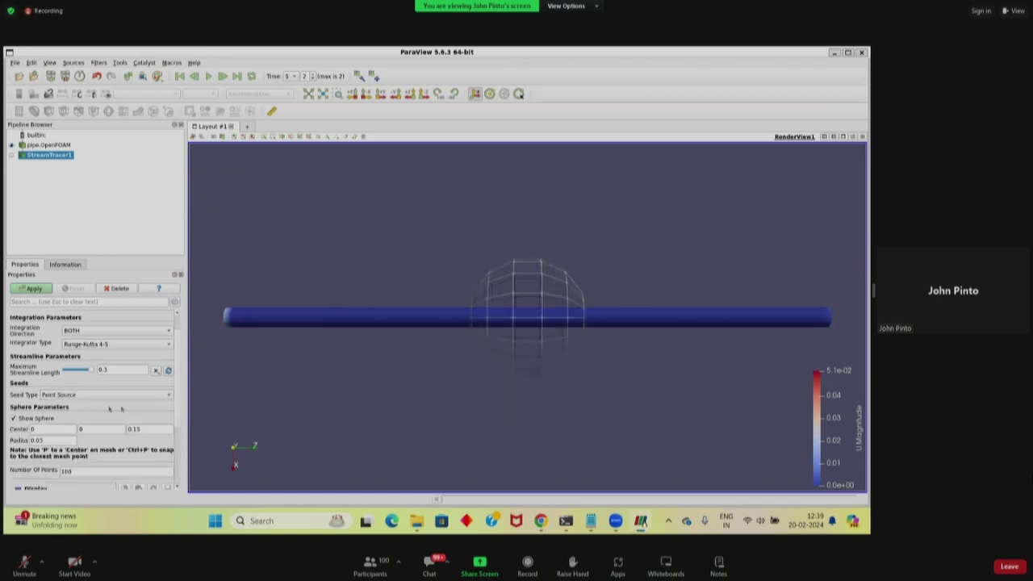
left_click_drag(219, 394, 313, 404)
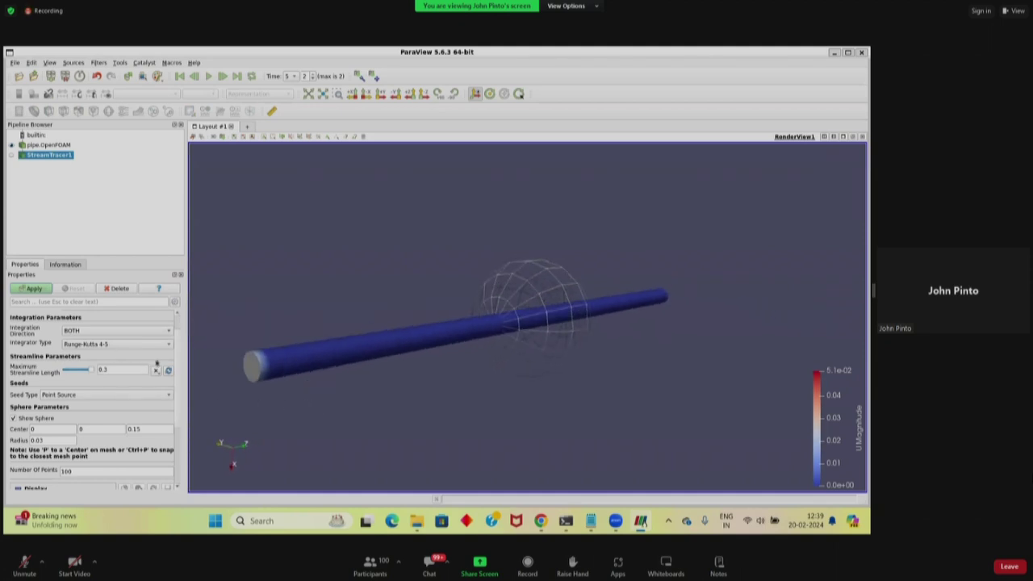
scroll(173, 359, "up", 1)
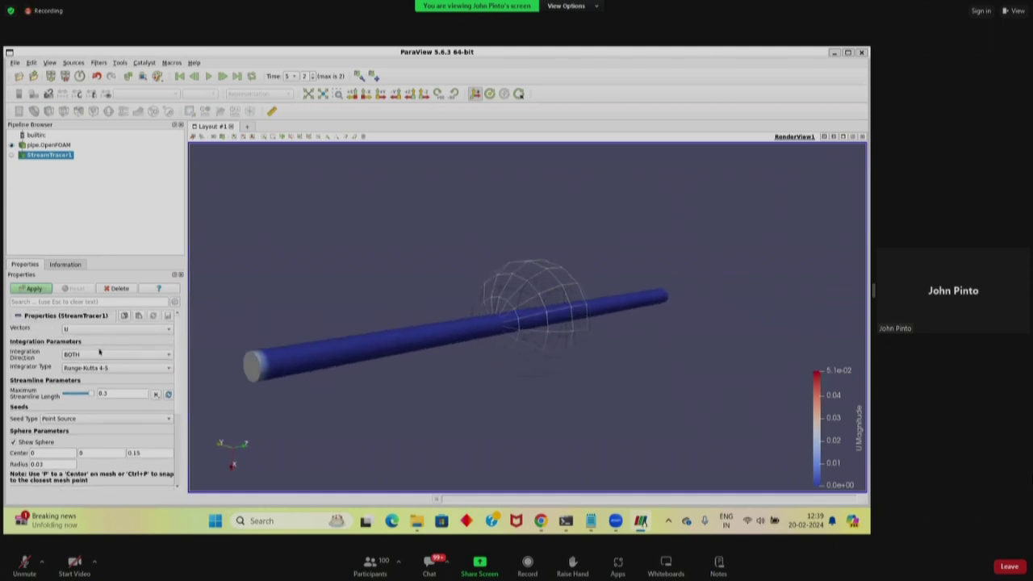
left_click(34, 289)
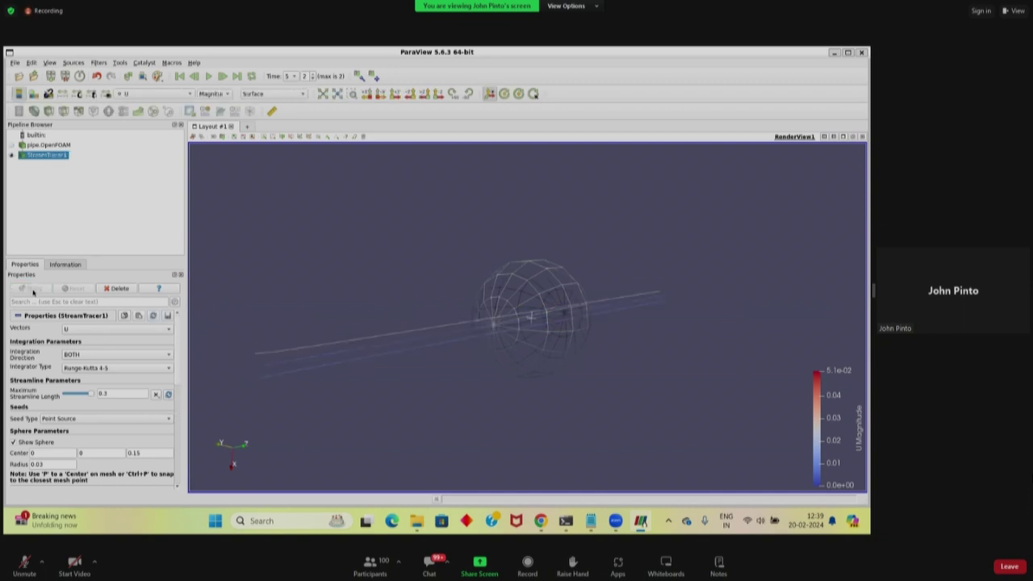
left_click_drag(310, 392, 242, 381)
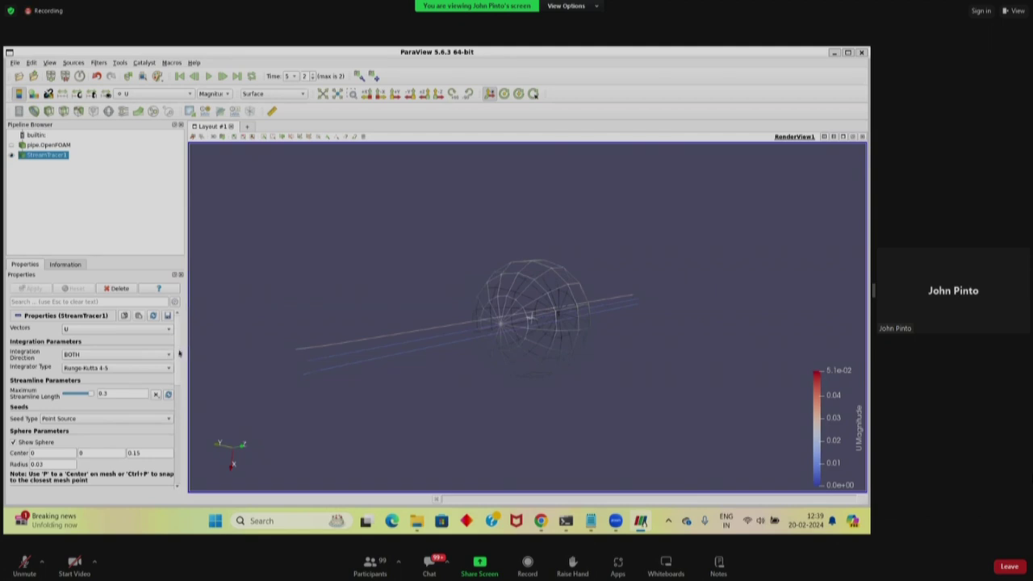
- Hide the seed sphere, set the stream tracer's number of points to 1000 and apply the change
scroll(177, 367, "down", 3)
scroll(177, 361, "up", 3)
left_click(12, 443)
scroll(82, 434, "down", 4)
left_click(81, 416)
type("000")
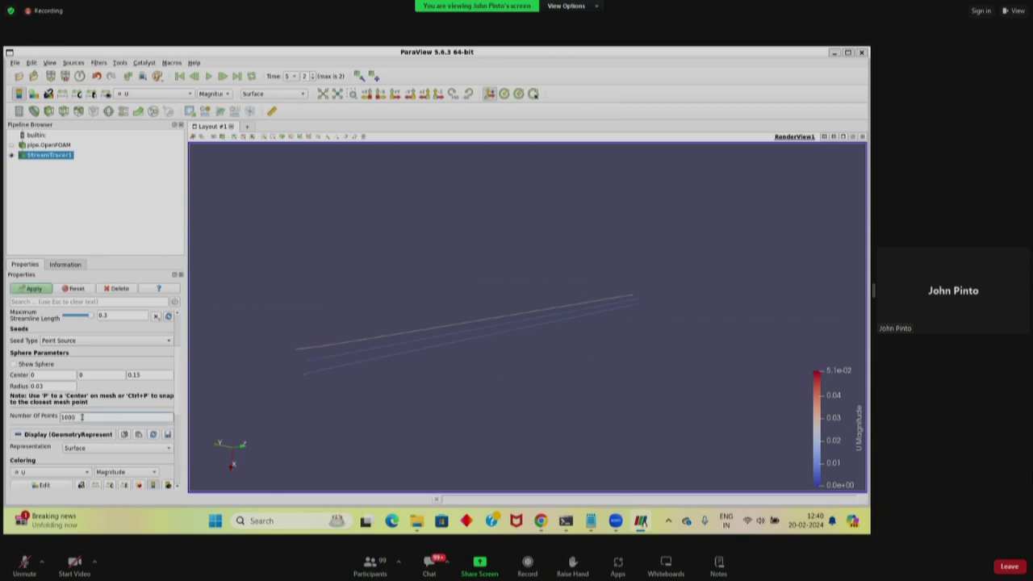
left_click(34, 288)
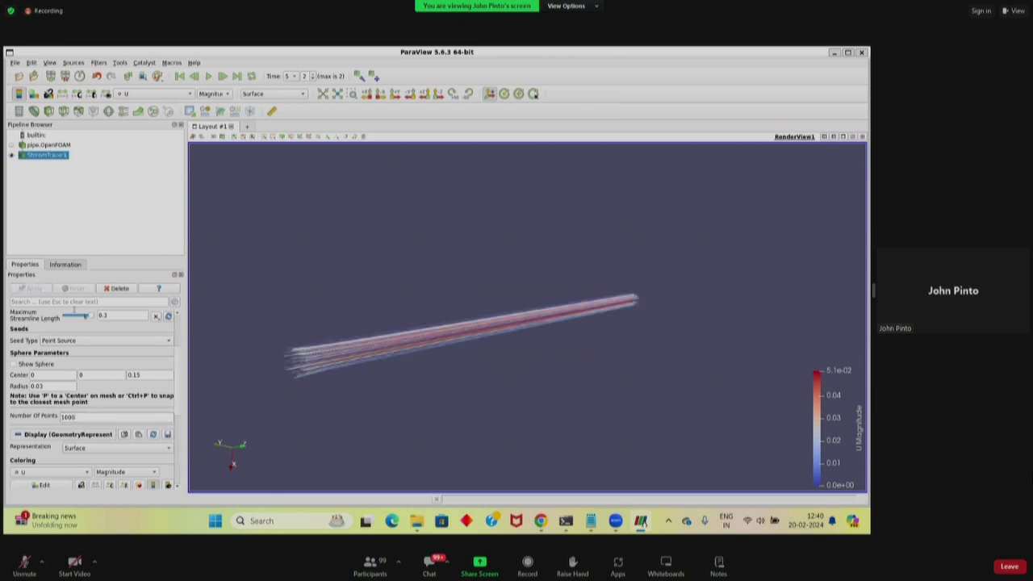
mouse_move(332, 399)
left_mouse_down()
mouse_move(343, 396)
mouse_move(316, 390)
mouse_move(326, 399)
left_mouse_up()
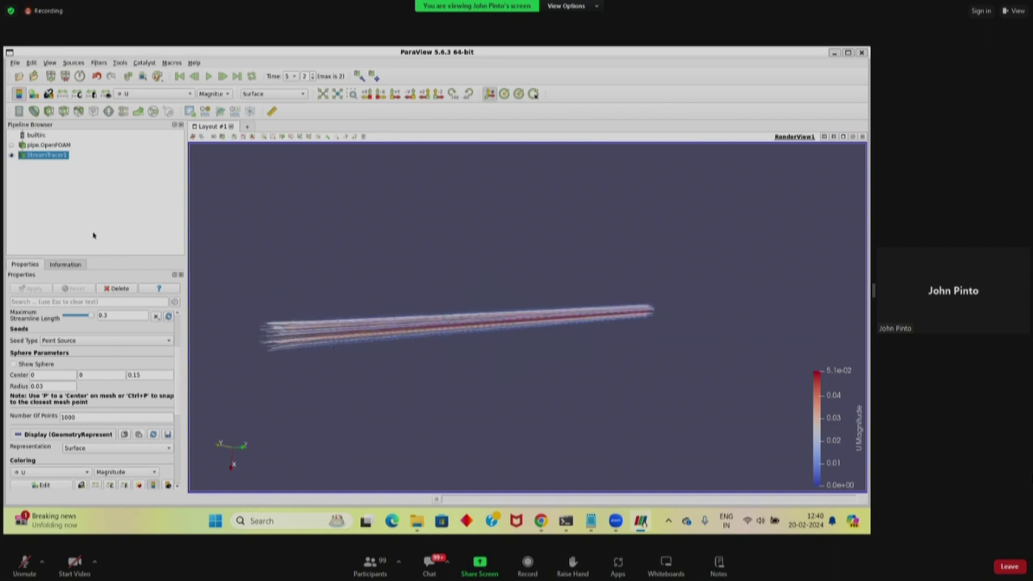
- Replace the stream tracer with an arrow Glyph filter, using U as the orientation and scale array, and apply it
left_click(120, 288)
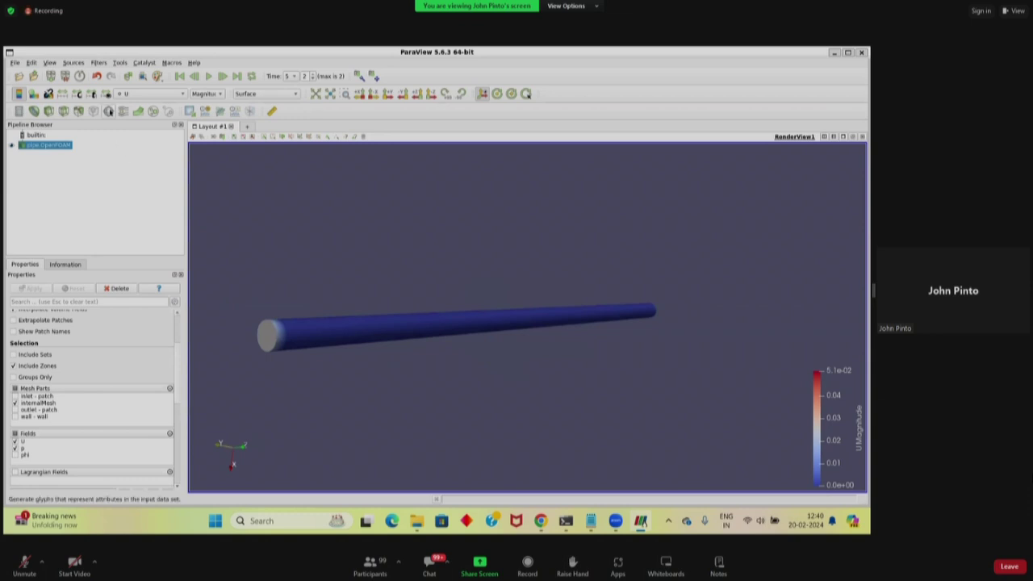
left_click(108, 112)
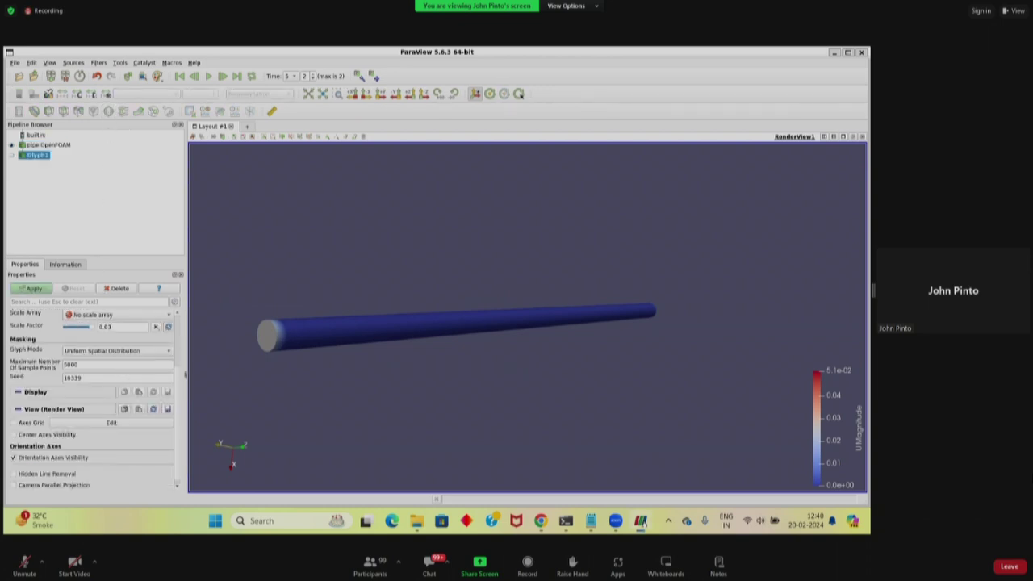
scroll(177, 382, "up", 3)
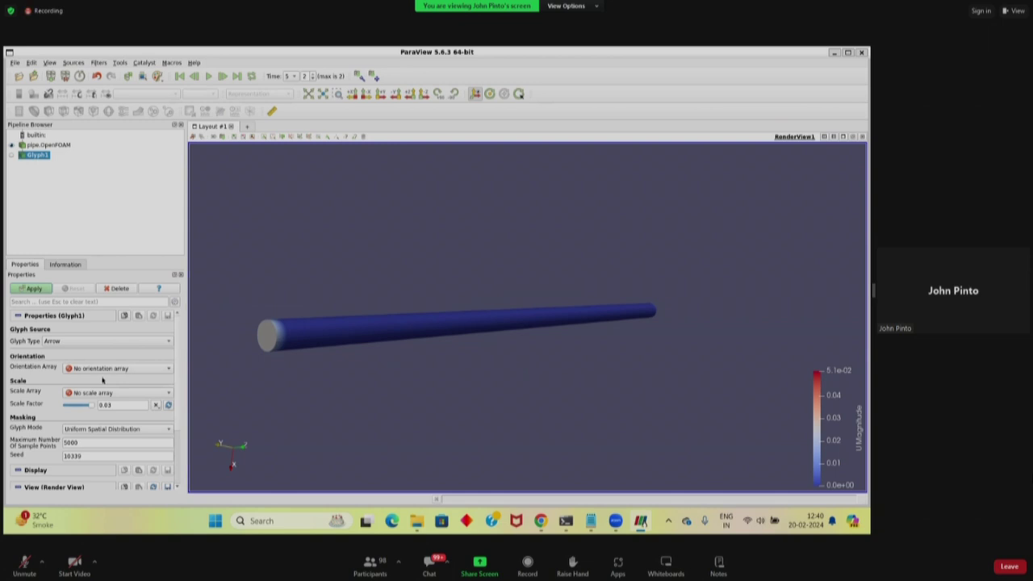
left_click(142, 369)
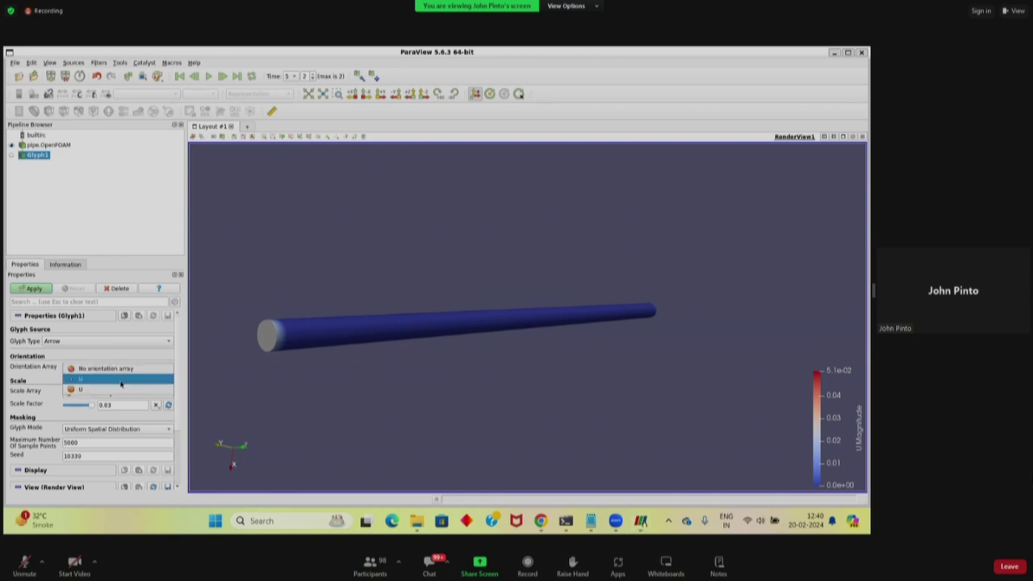
left_click(121, 379)
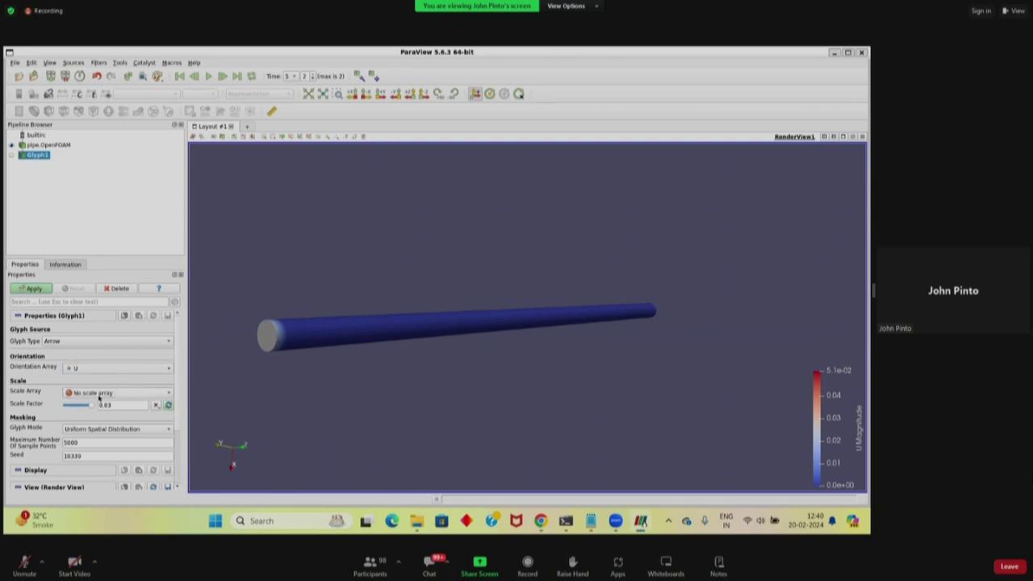
left_click(90, 393)
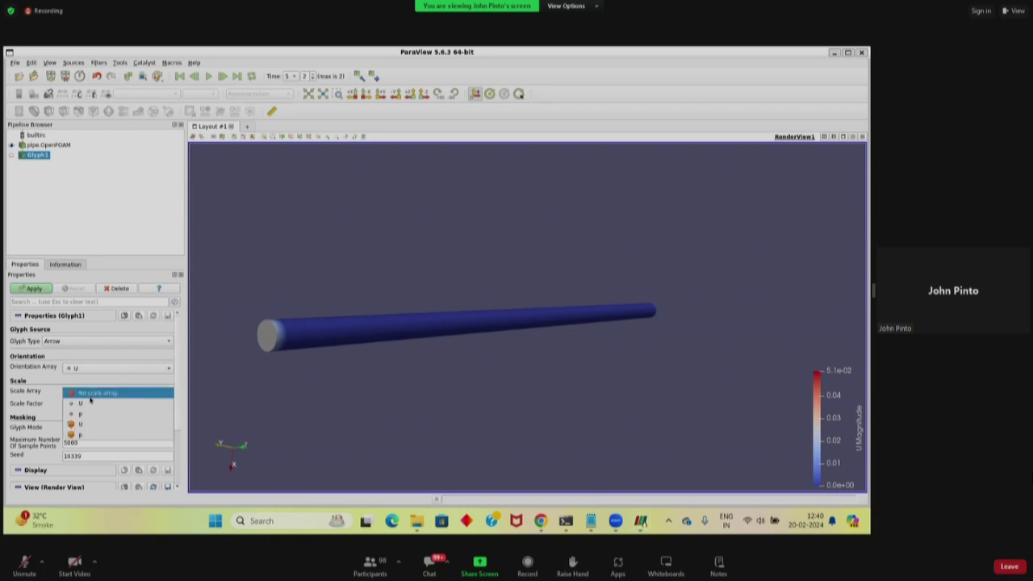
left_click(87, 403)
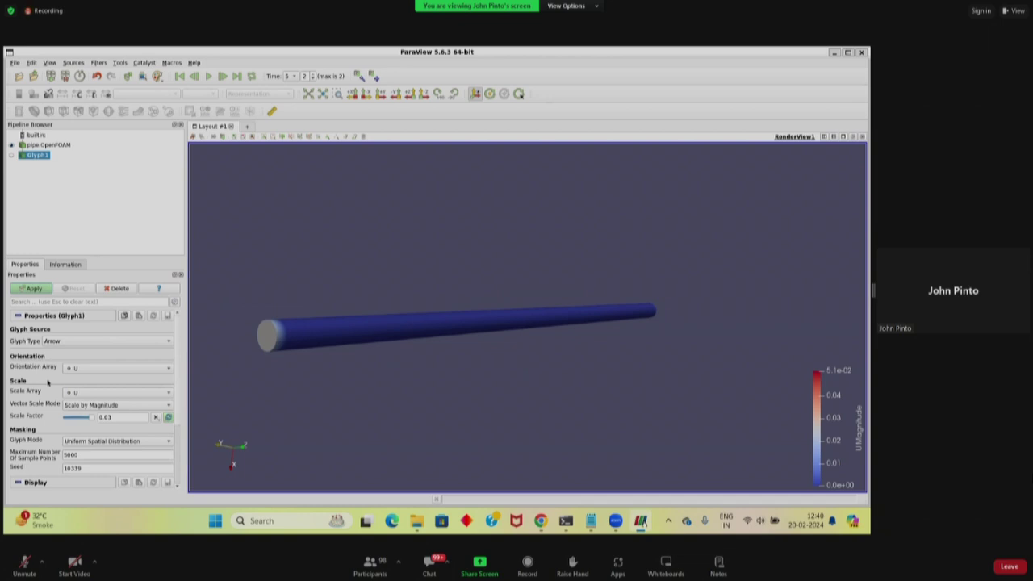
left_click(44, 291)
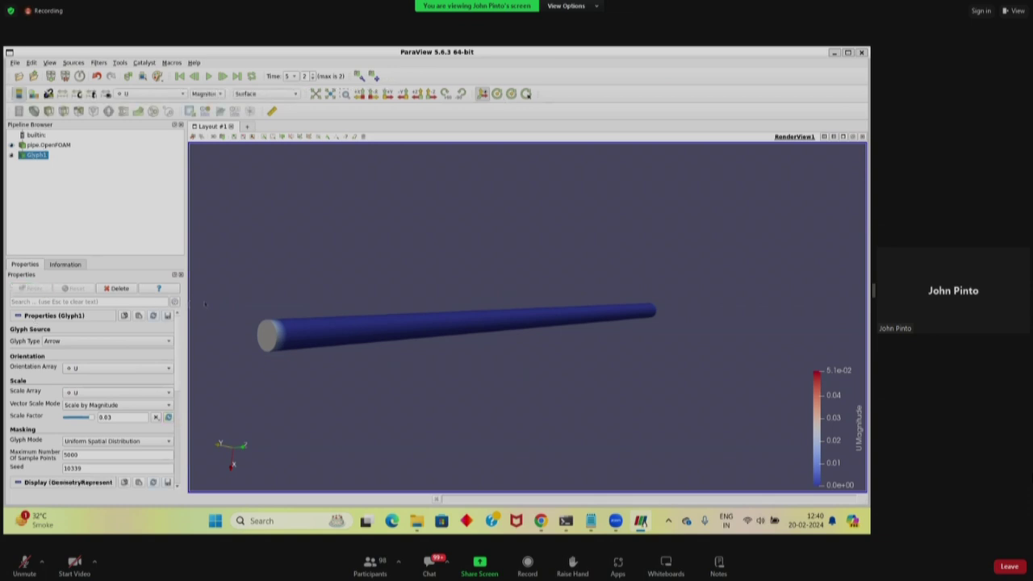
- Hide the pipe and examine the velocity arrows along +X, with the view rotated 90 degrees so the flow runs horizontally
left_click(12, 148)
left_click(12, 147)
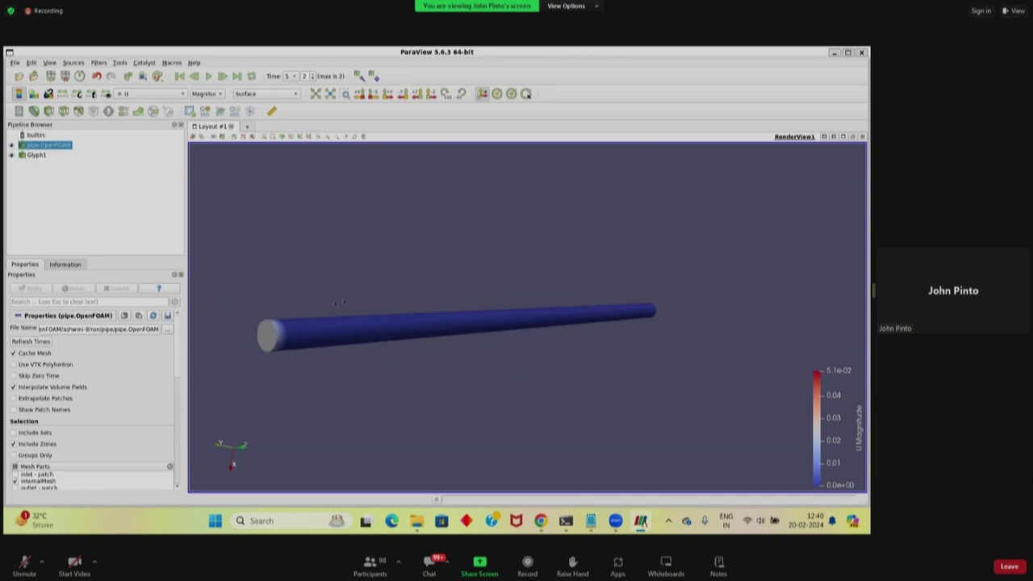
left_click(12, 146)
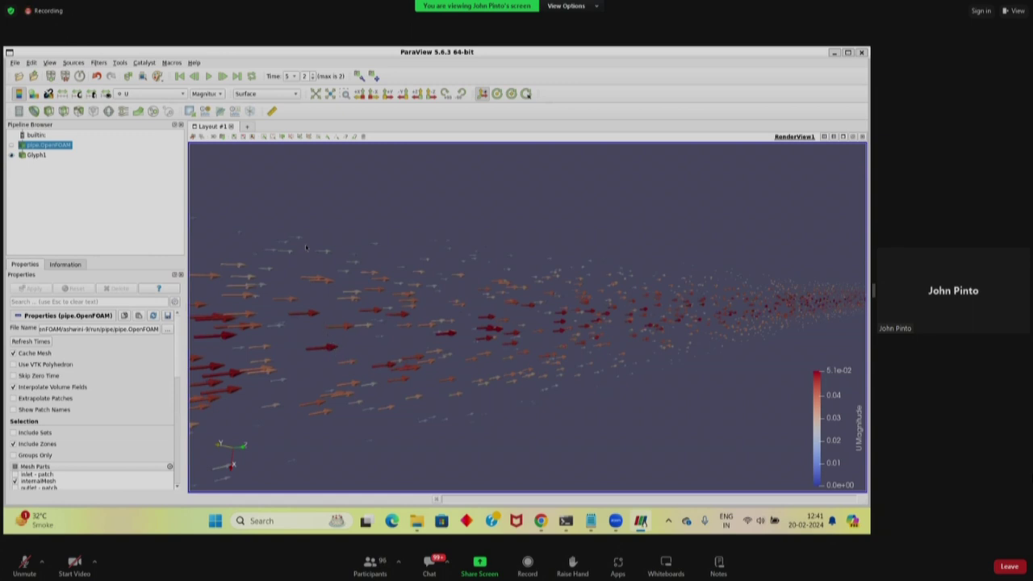
left_click_drag(318, 231, 384, 118)
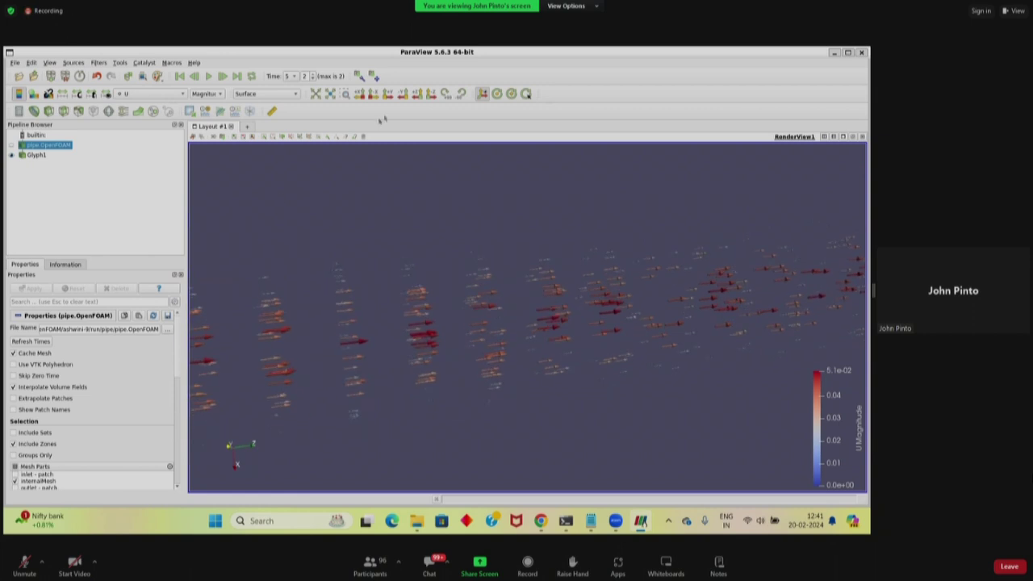
left_click(440, 95)
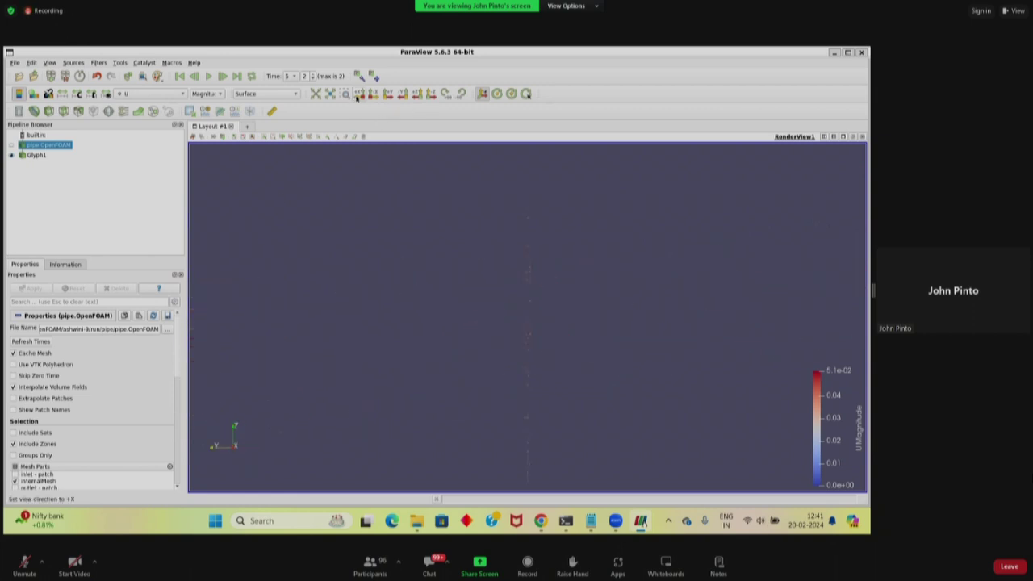
left_click(442, 96)
scroll(468, 343, "up", 3)
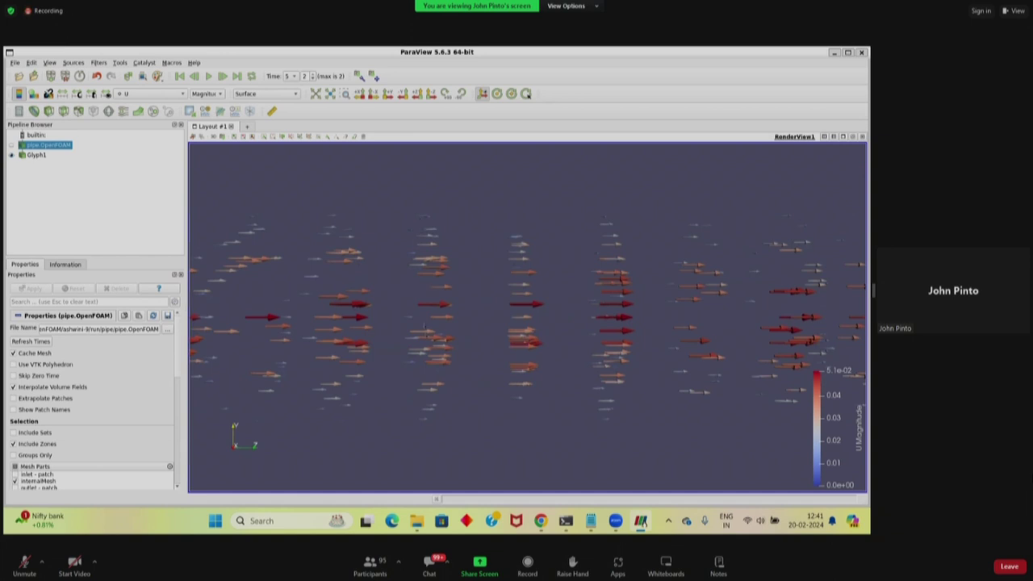
scroll(428, 334, "up", 2)
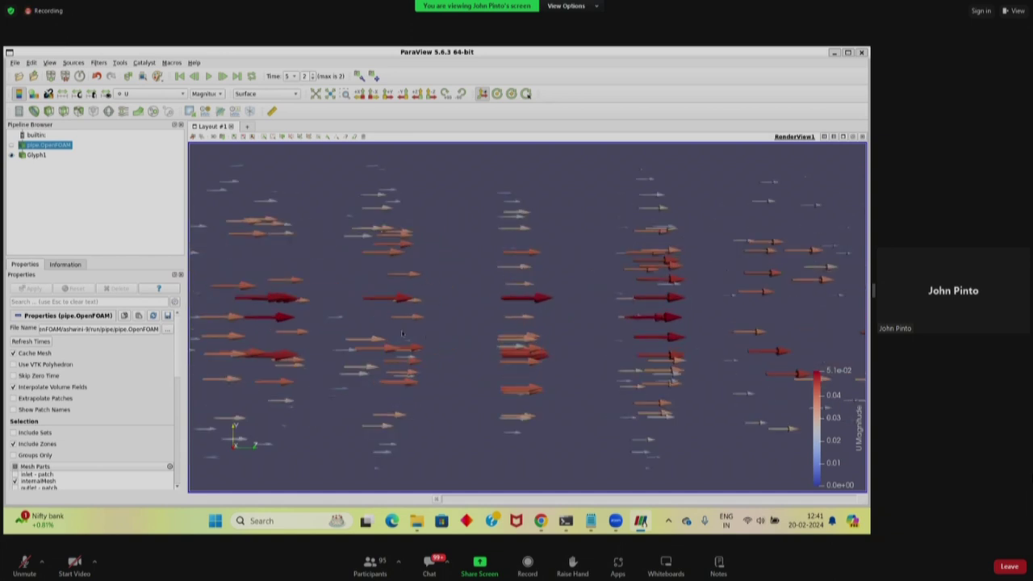
scroll(403, 333, "down", 5)
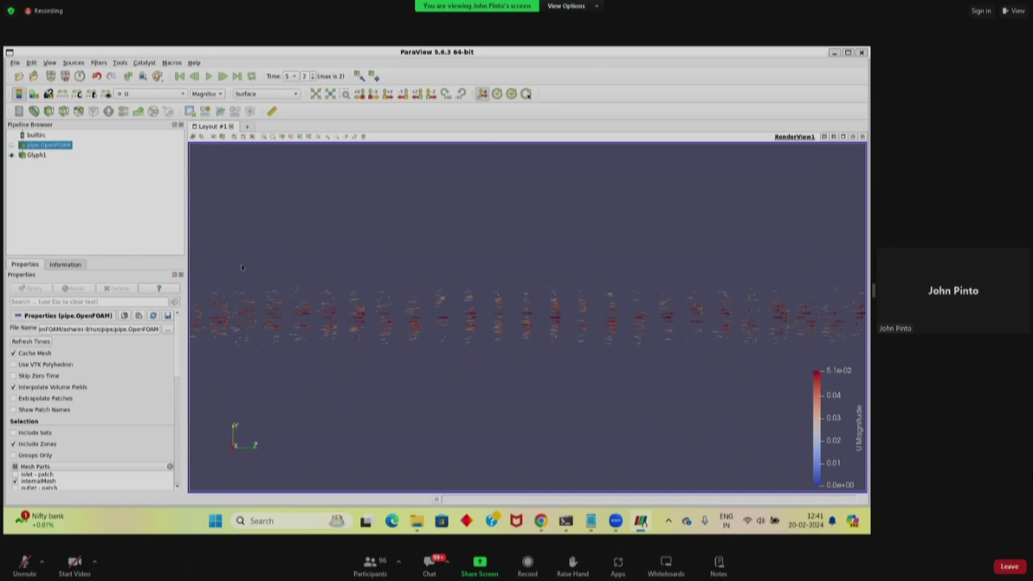
- Delete the glyph filter and add a Plot Over Line on the pipe with its line aligned to the Y axis
left_click(34, 156)
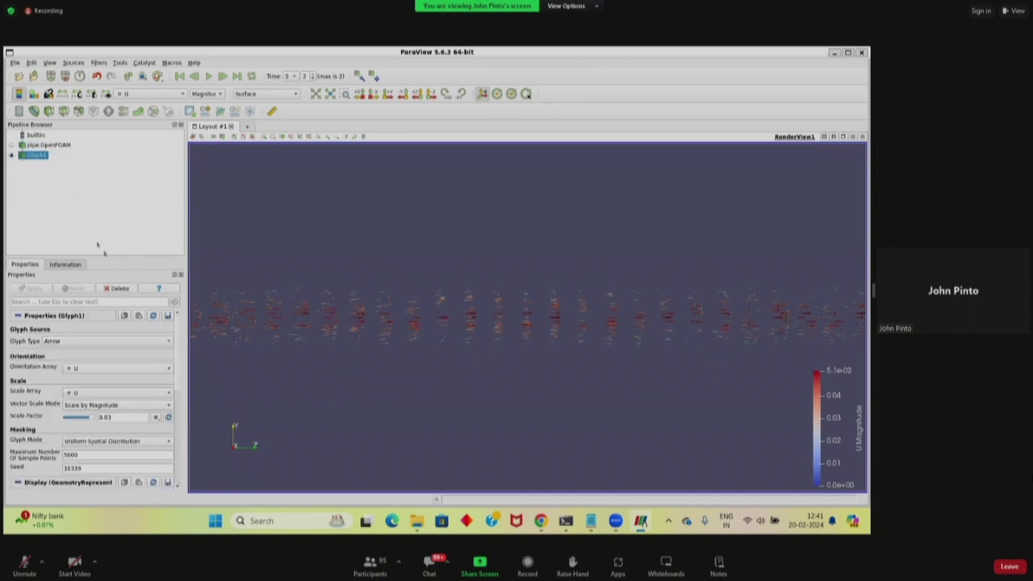
left_click(117, 288)
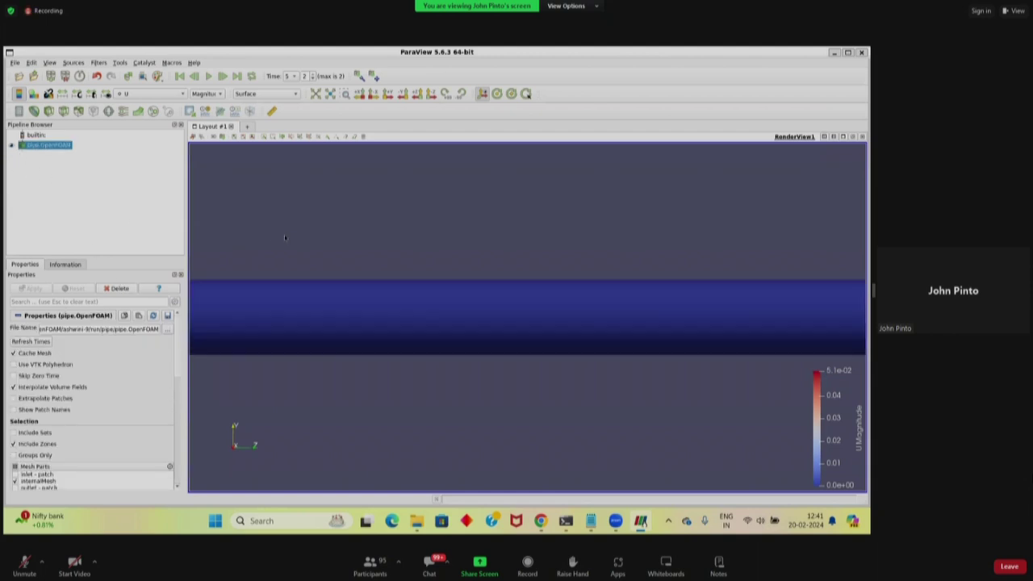
scroll(284, 234, "down", 5)
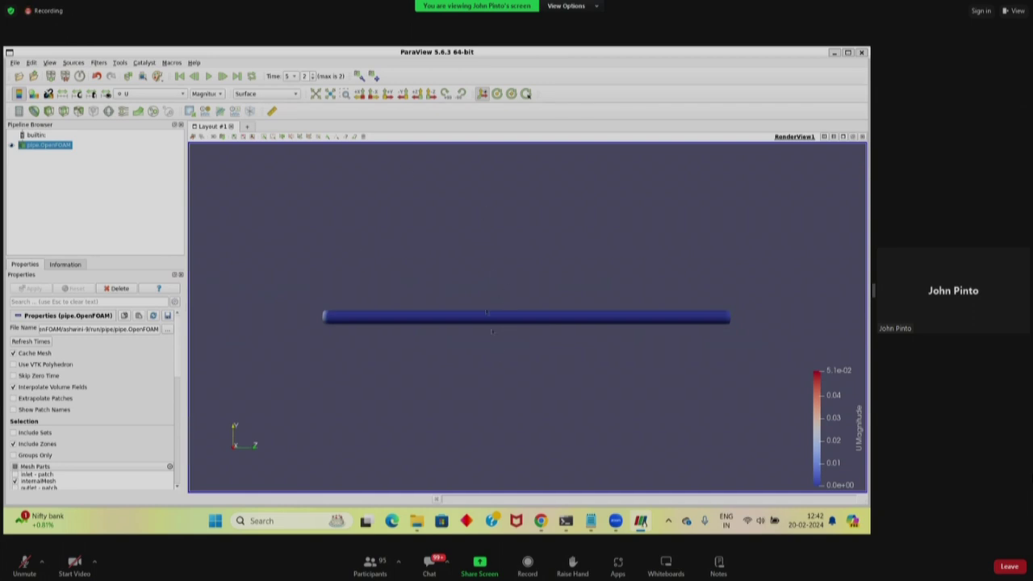
left_click(218, 112)
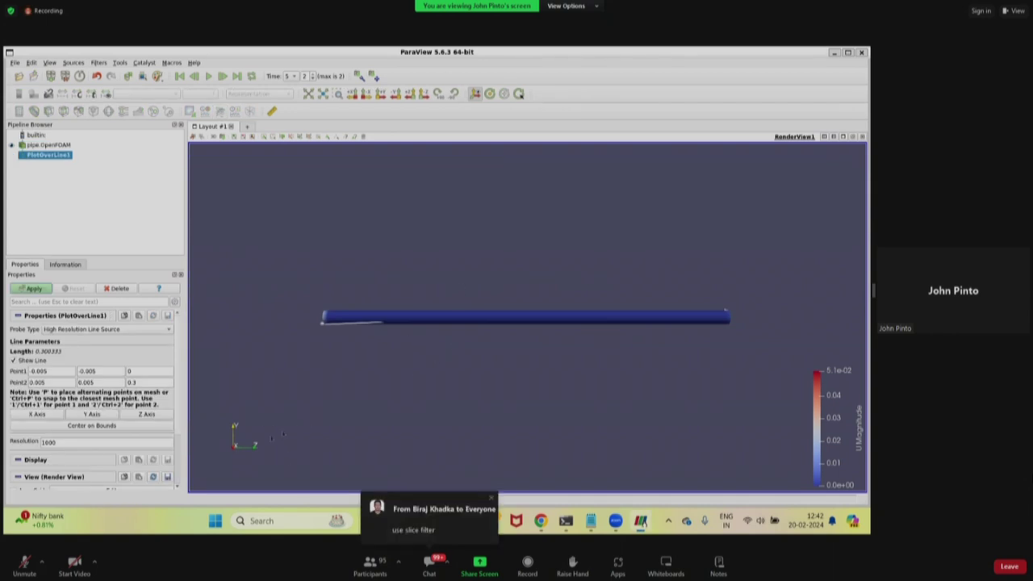
left_click(85, 416)
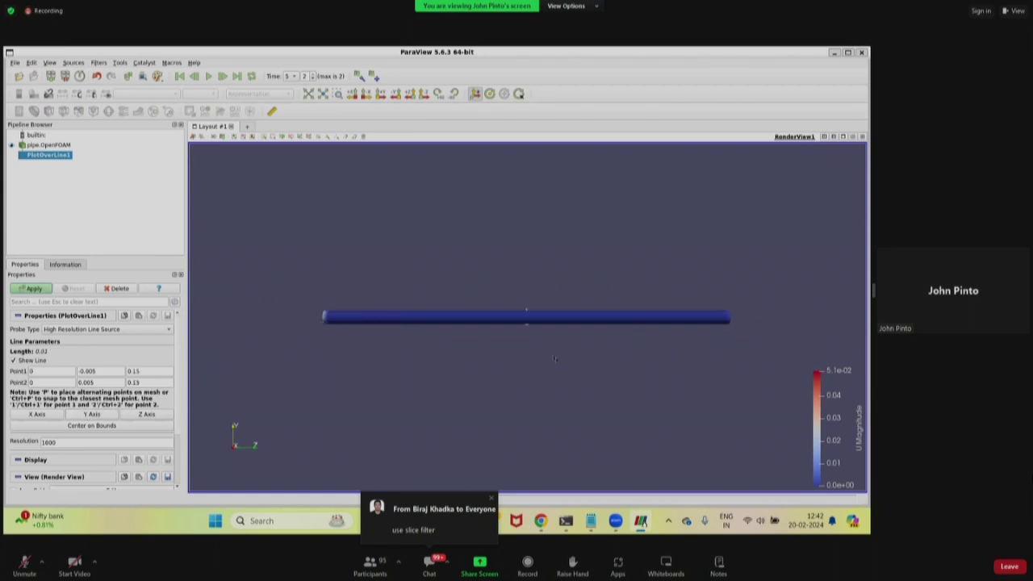
scroll(536, 343, "up", 3)
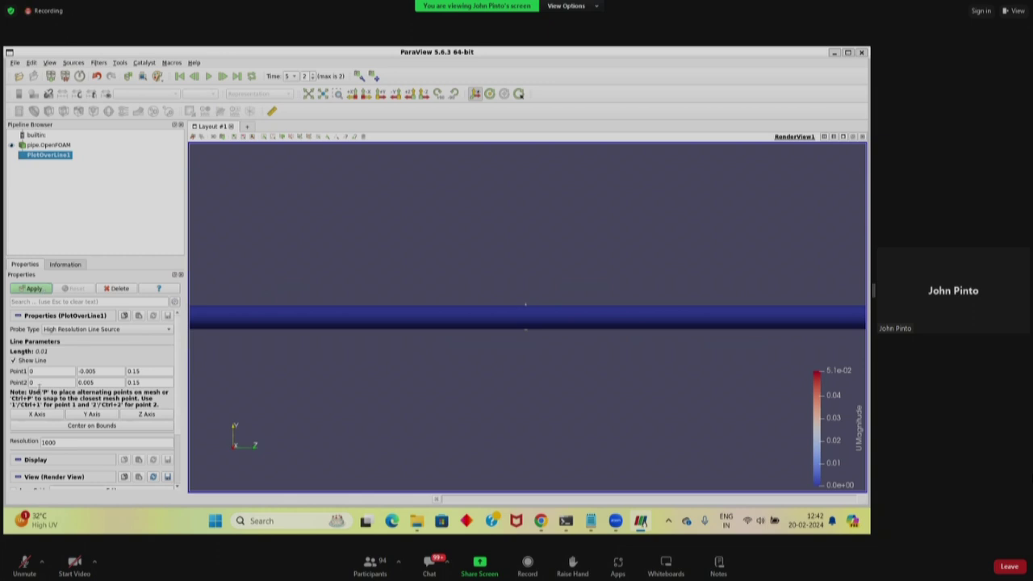
- Compare the plot line aligned to the X, Y and Z axes, and orbit the pipe to check the Z alignment
left_click(48, 414)
left_click(93, 415)
left_click(140, 415)
scroll(396, 363, "down", 4)
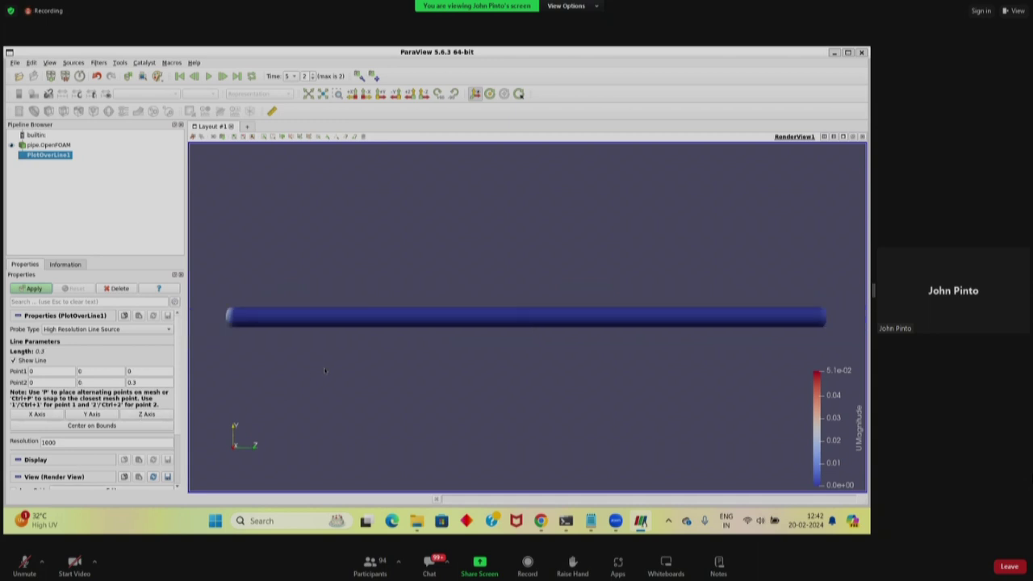
left_click_drag(396, 363, 392, 358)
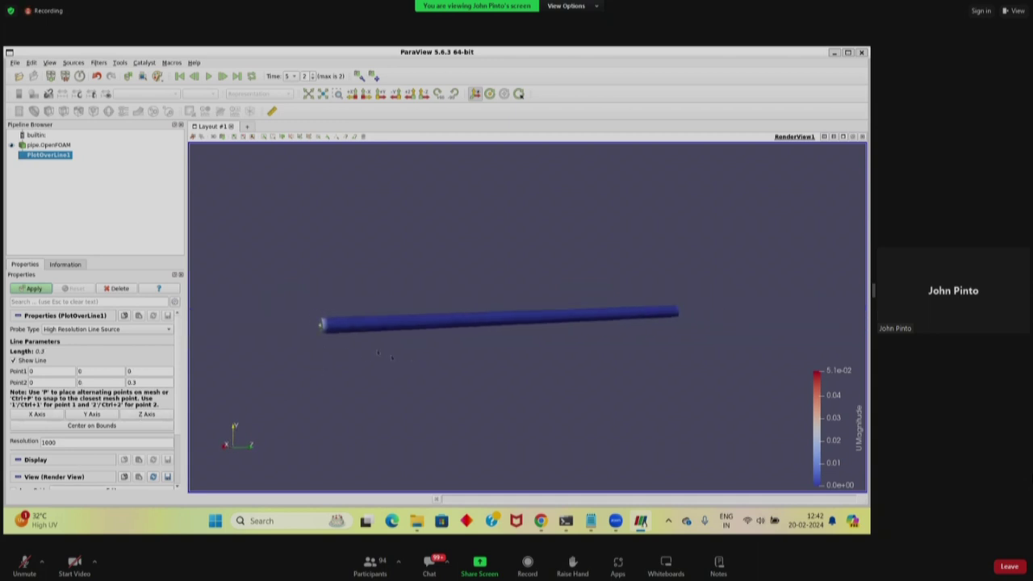
left_click_drag(610, 376, 407, 392)
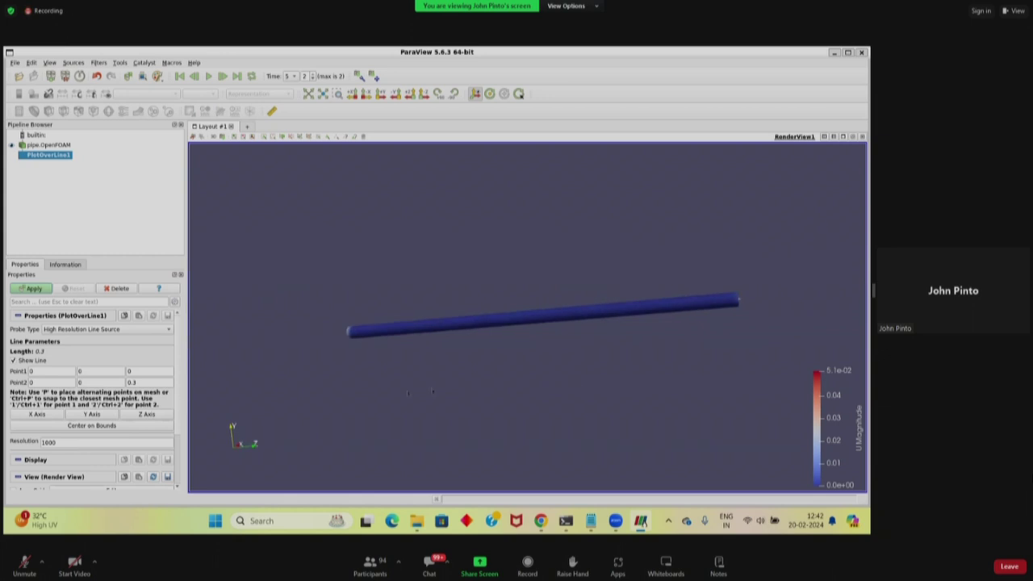
- Align the plot line to the Y axis, from 0, -0.005, 0.15 to 0, 0.005, 0.15, and apply the plot
left_click(92, 414)
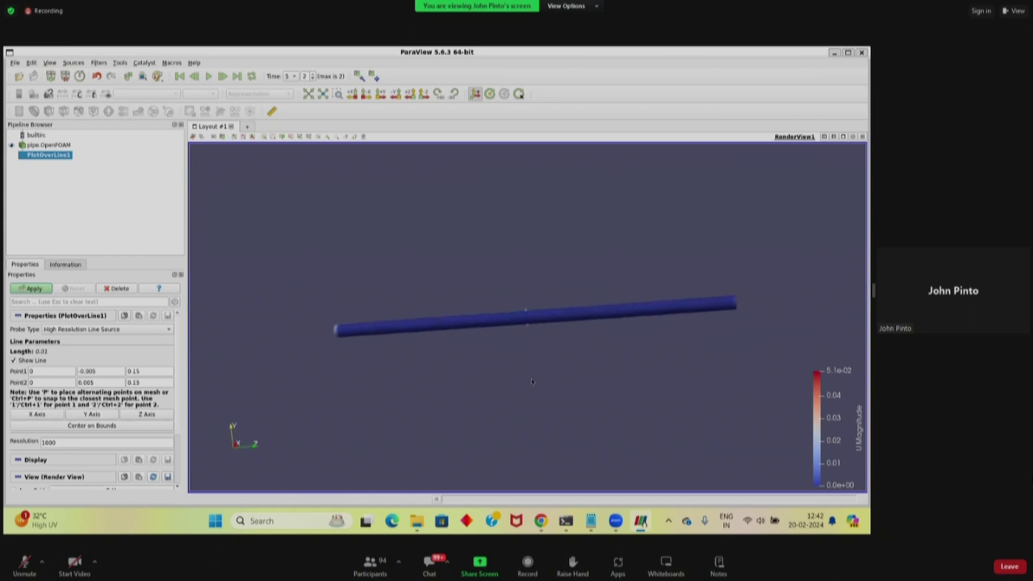
left_click(34, 289)
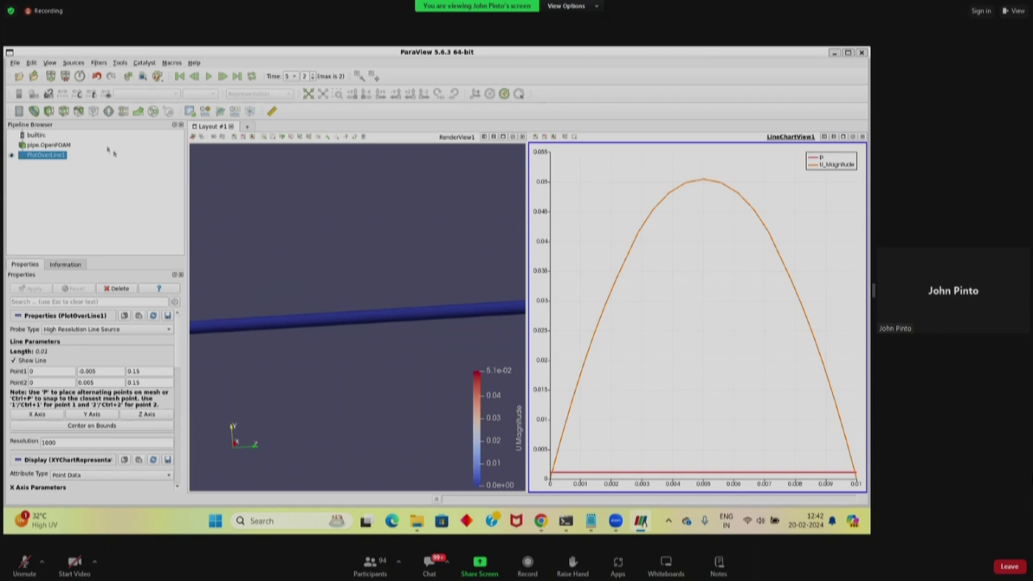
- Start saving the line plot's data from the pipe case folder under the file name VelocityProfile
left_click(15, 63)
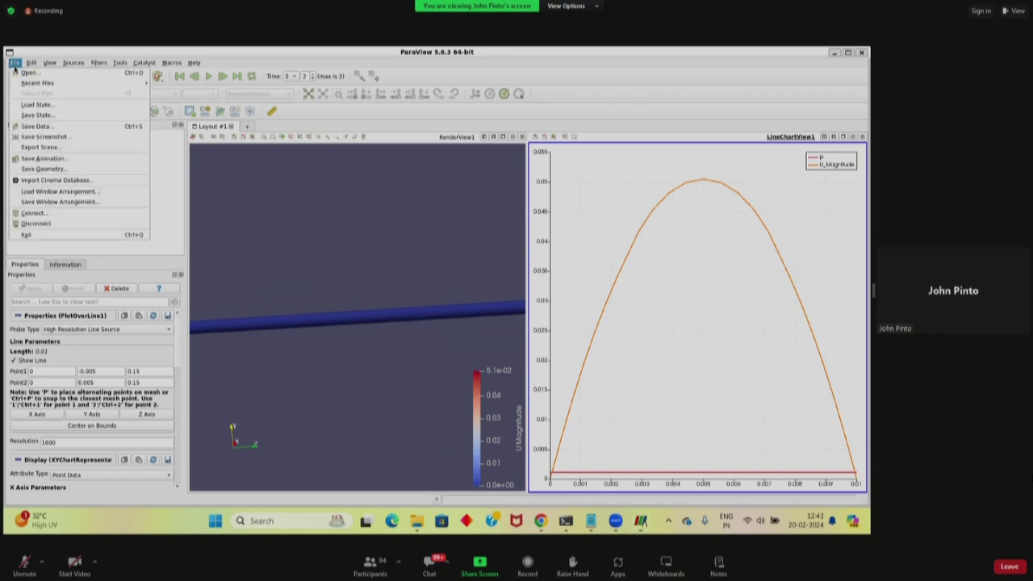
left_click(38, 128)
left_click_drag(91, 58, 240, 221)
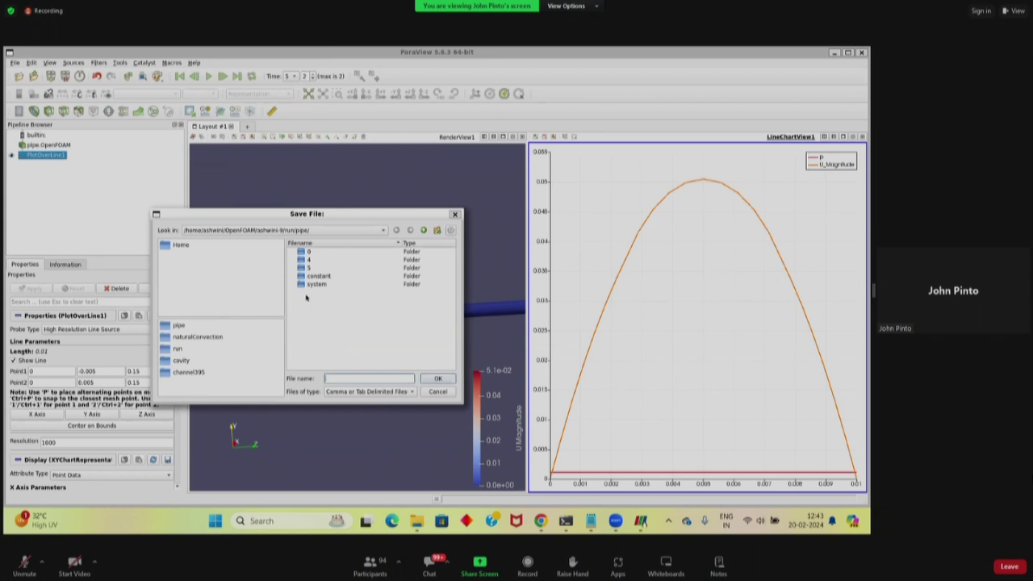
left_click(382, 233)
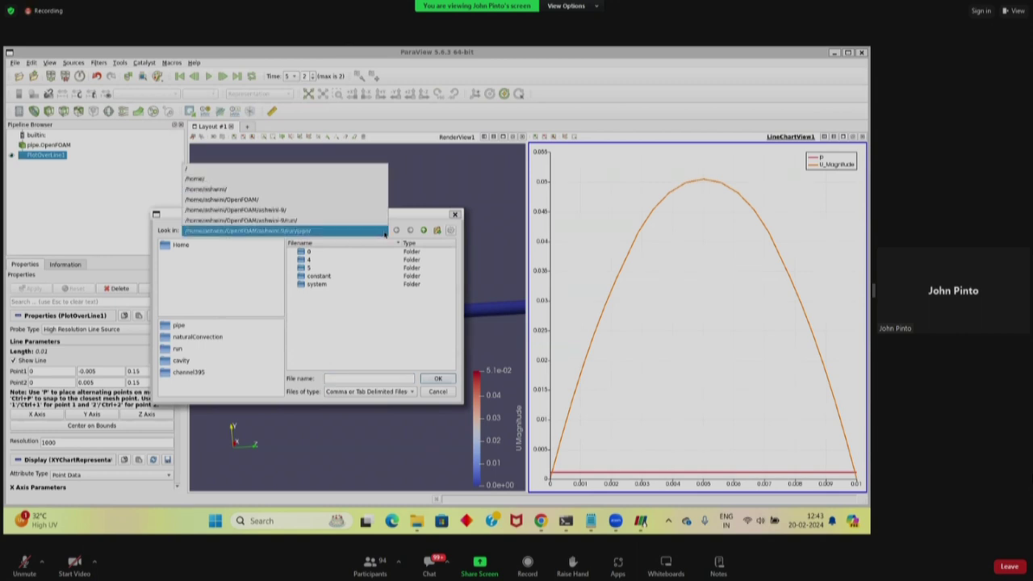
left_click(420, 217)
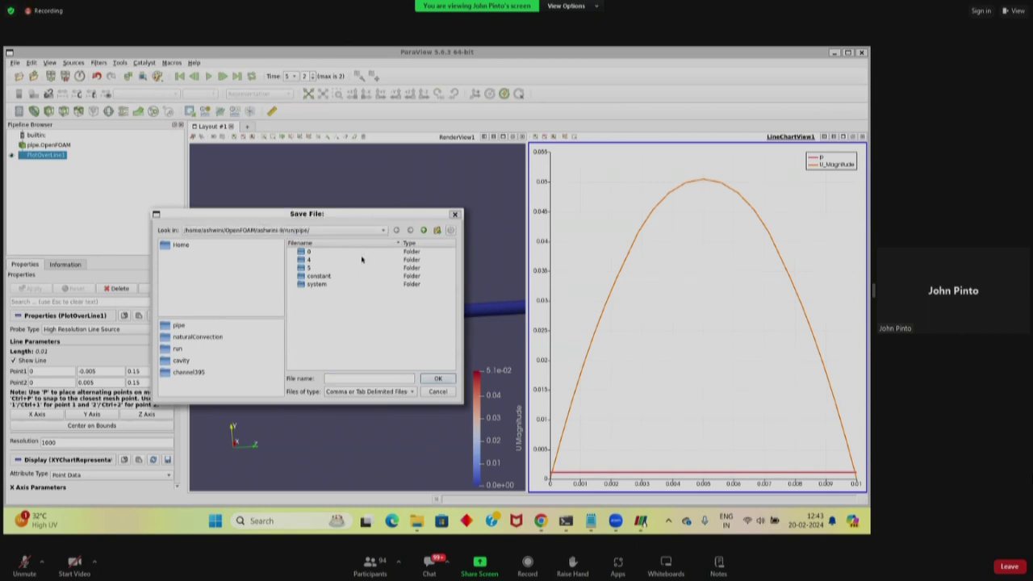
left_click(354, 377)
type("VelocityProfile")
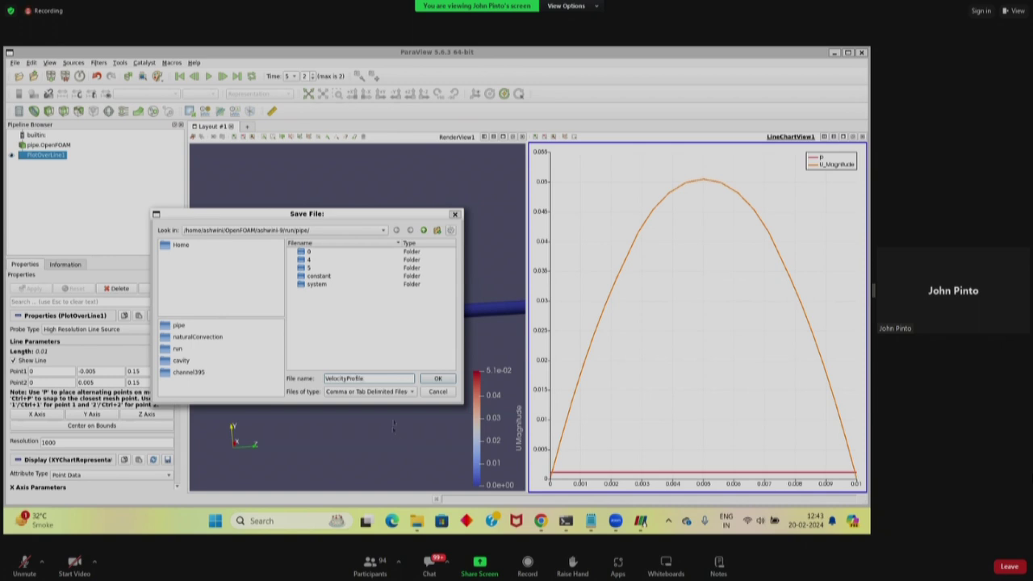
- Save VelocityProfile as a Comma or Tab Delimited file in the run folder, with the default CSV writer settings
left_click(406, 392)
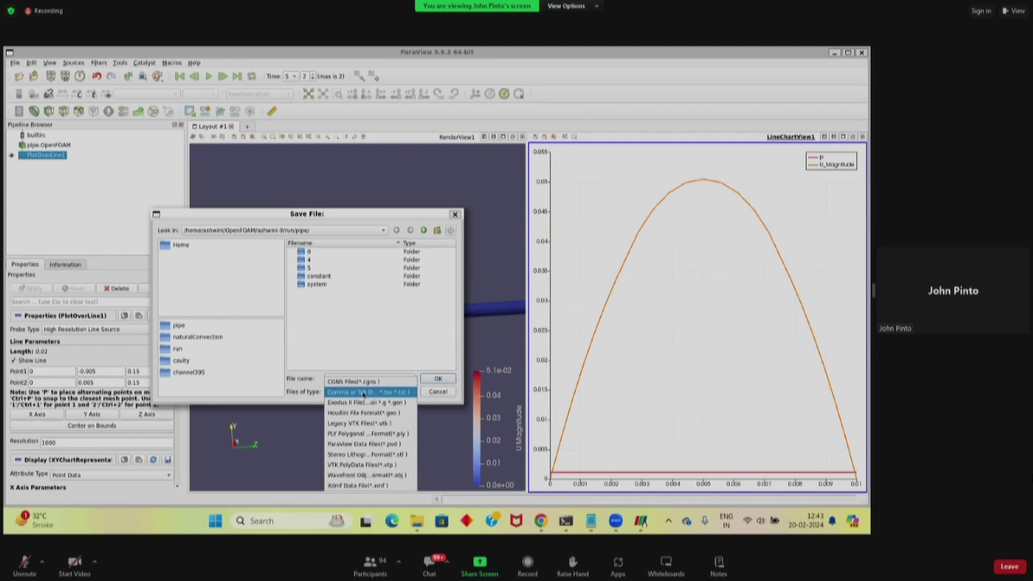
left_click(347, 392)
left_click_drag(259, 221, 225, 175)
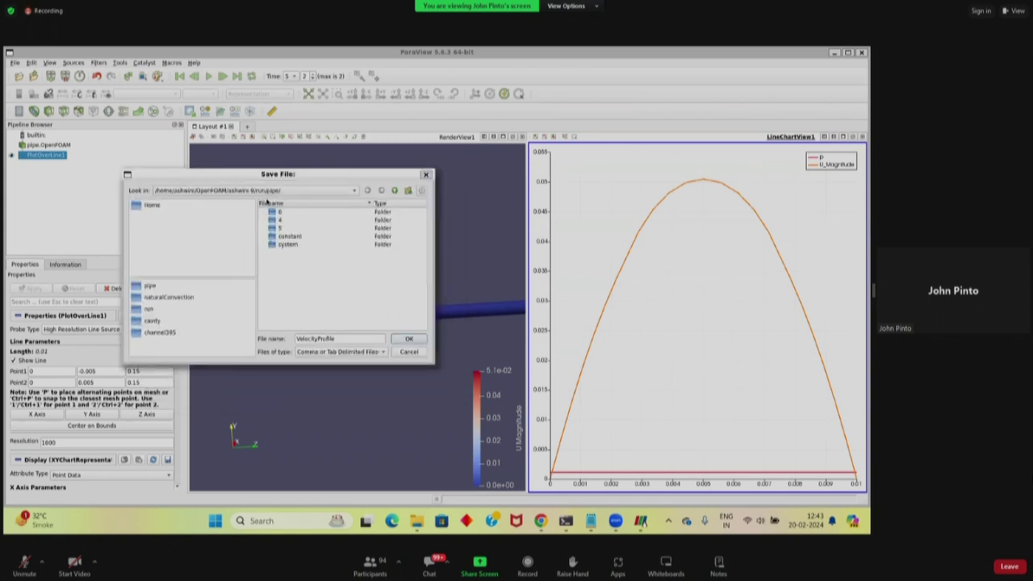
left_click(394, 190)
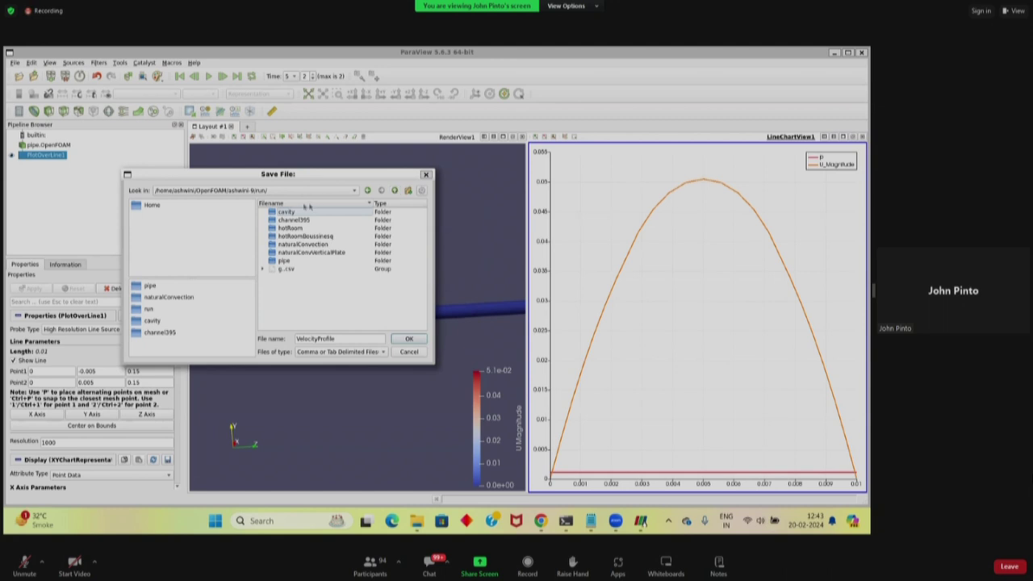
left_click(409, 340)
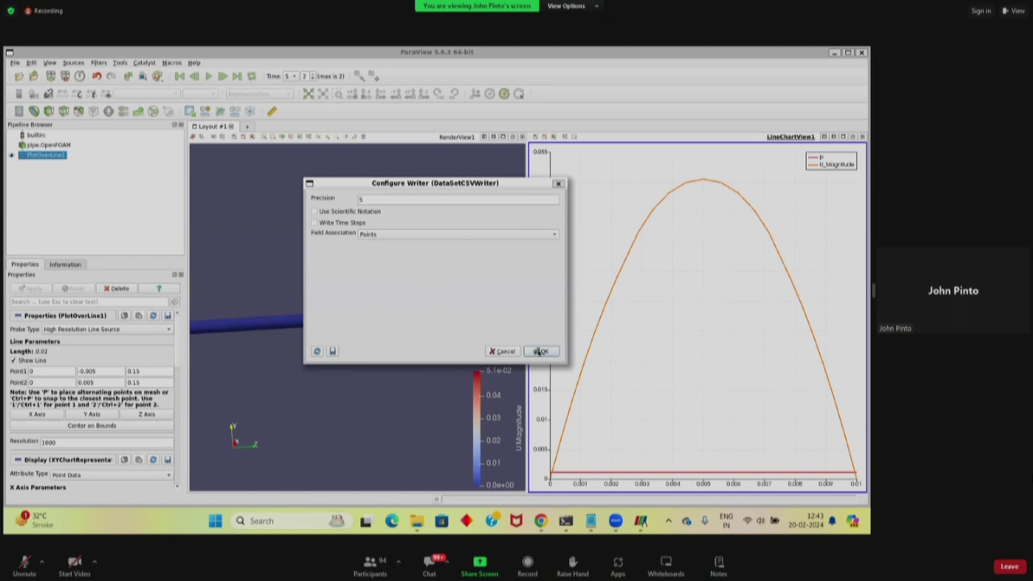
left_click(539, 352)
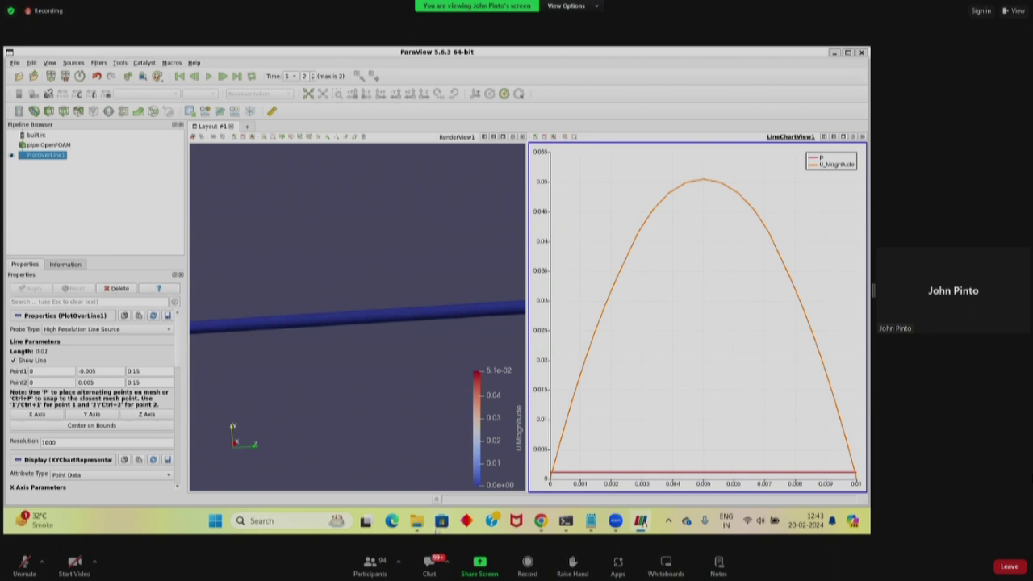
- Switch to File Explorer, go from the pipe folder up to run, and open the exported VelocityProfile file in Excel
left_click(419, 527)
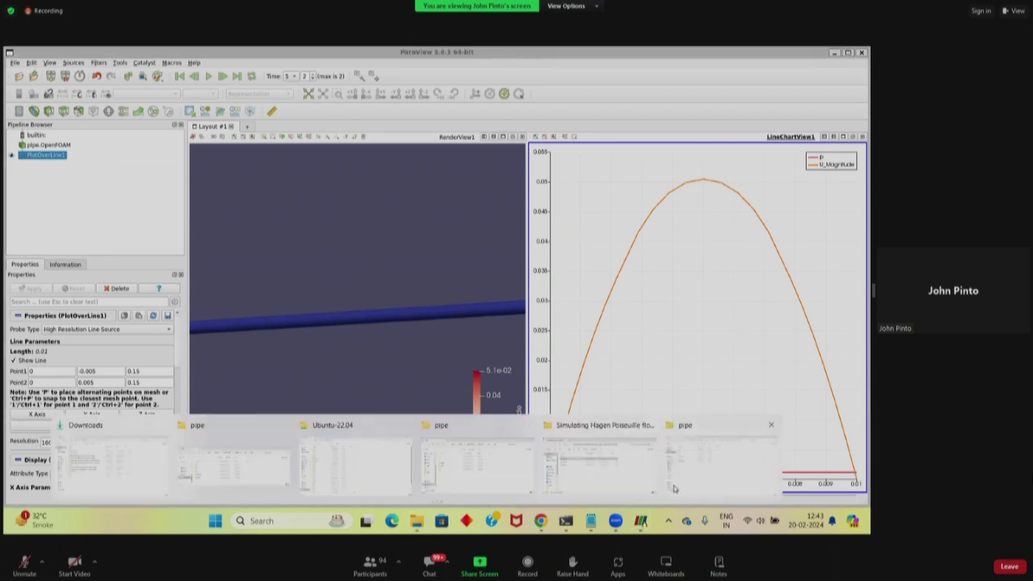
left_click(710, 484)
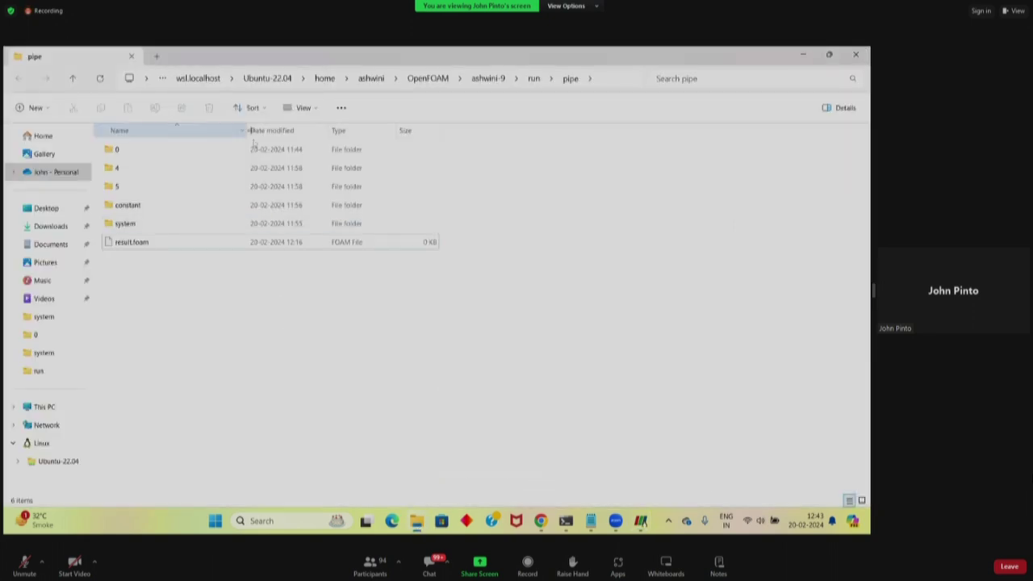
double_click(773, 64)
left_click(613, 123)
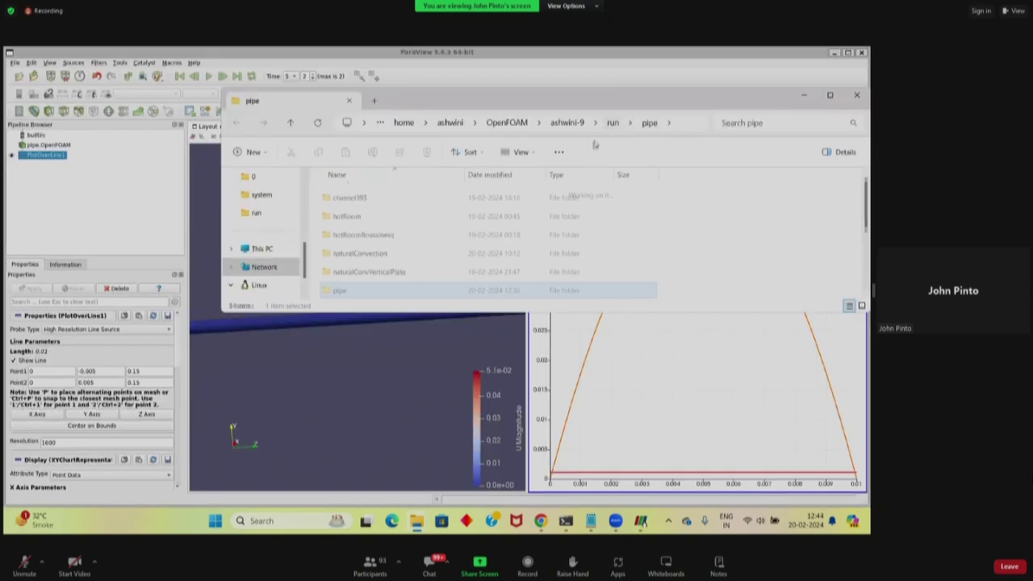
scroll(647, 229, "down", 5)
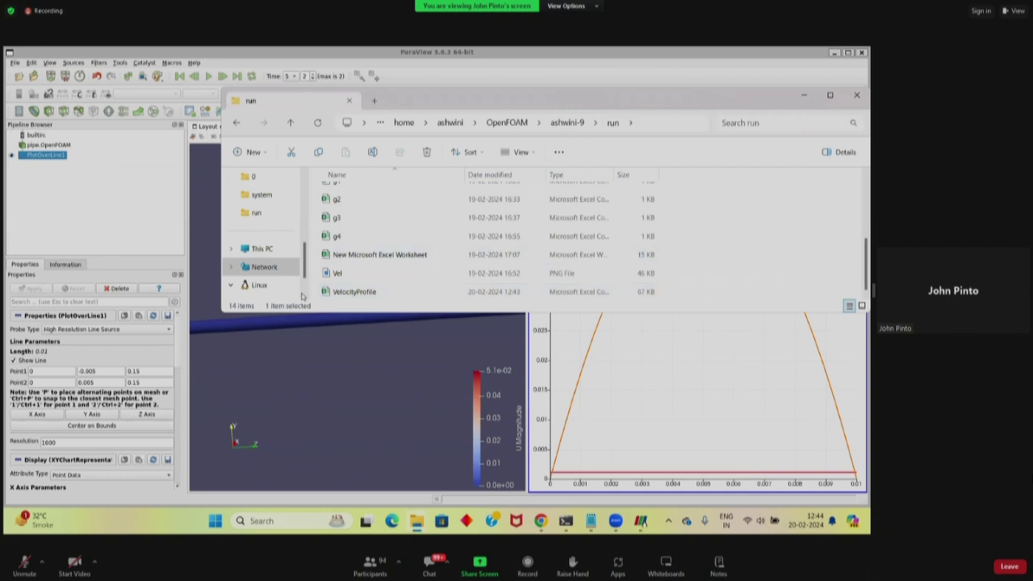
left_click_drag(743, 98, 618, 122)
double_click(267, 317)
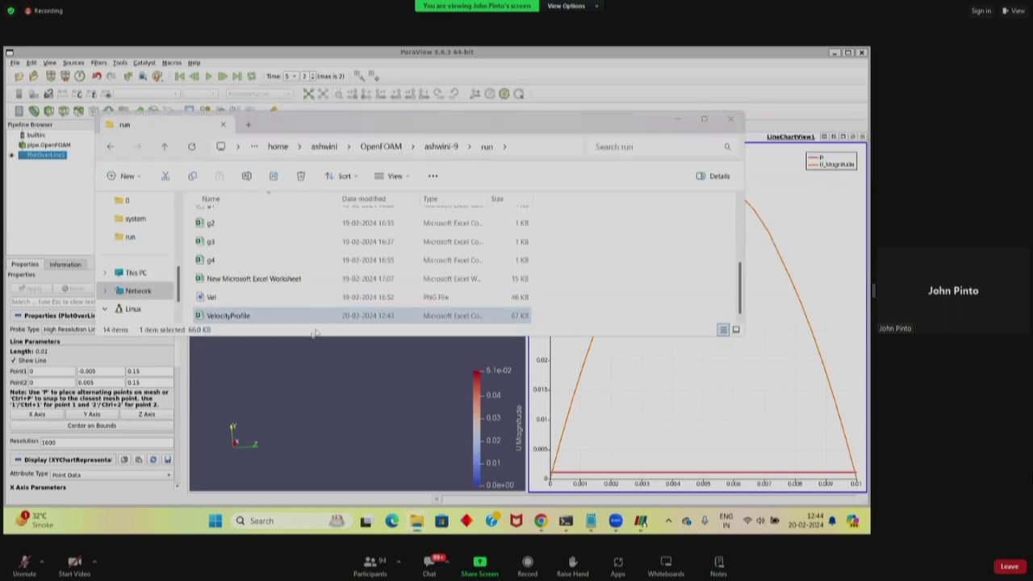
- Examine how the U:2 velocity values vary along the line in the exported data, ending back at the first rows
scroll(436, 351, "down", 10)
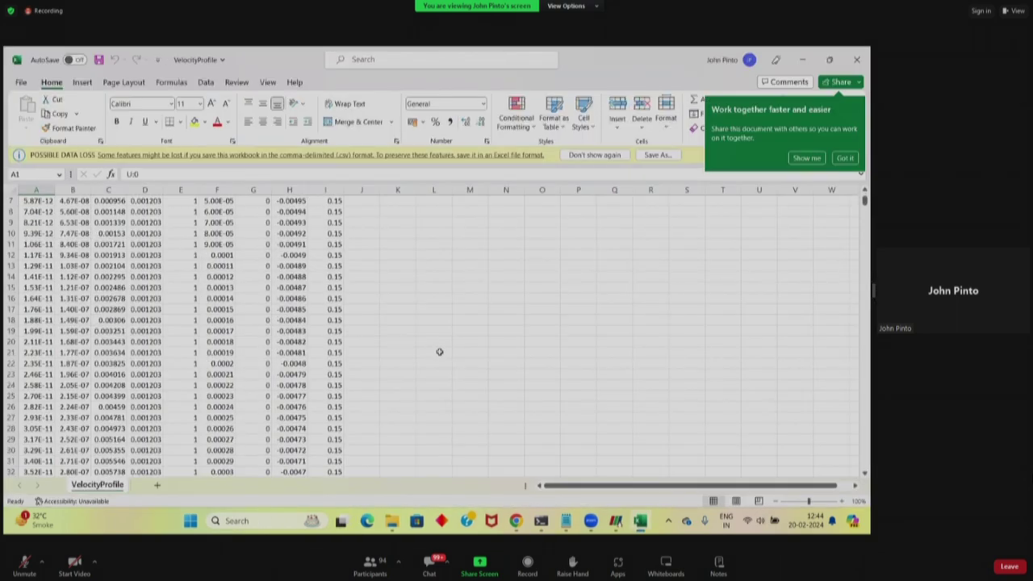
scroll(434, 351, "up", 10)
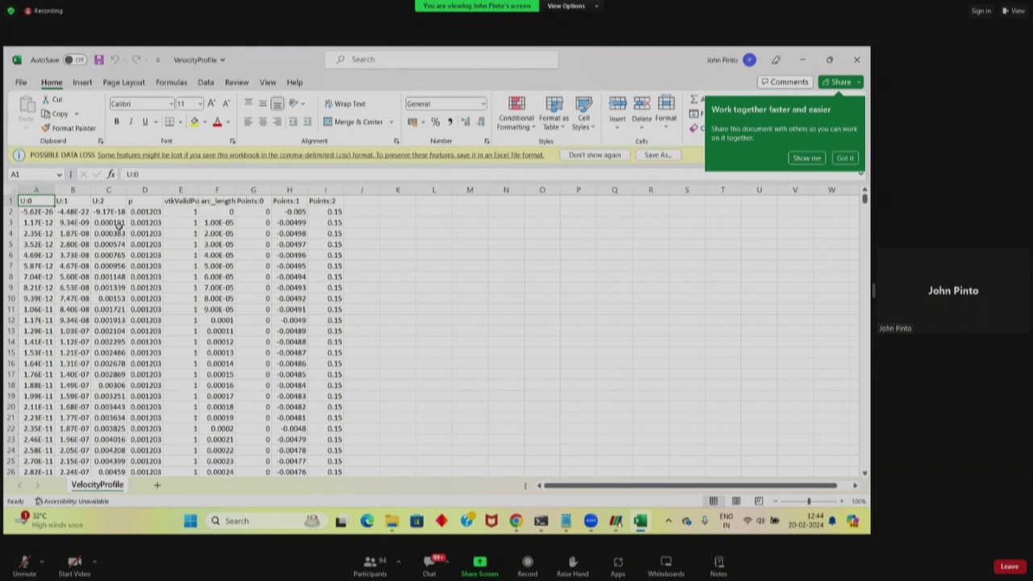
scroll(119, 235, "down", 10)
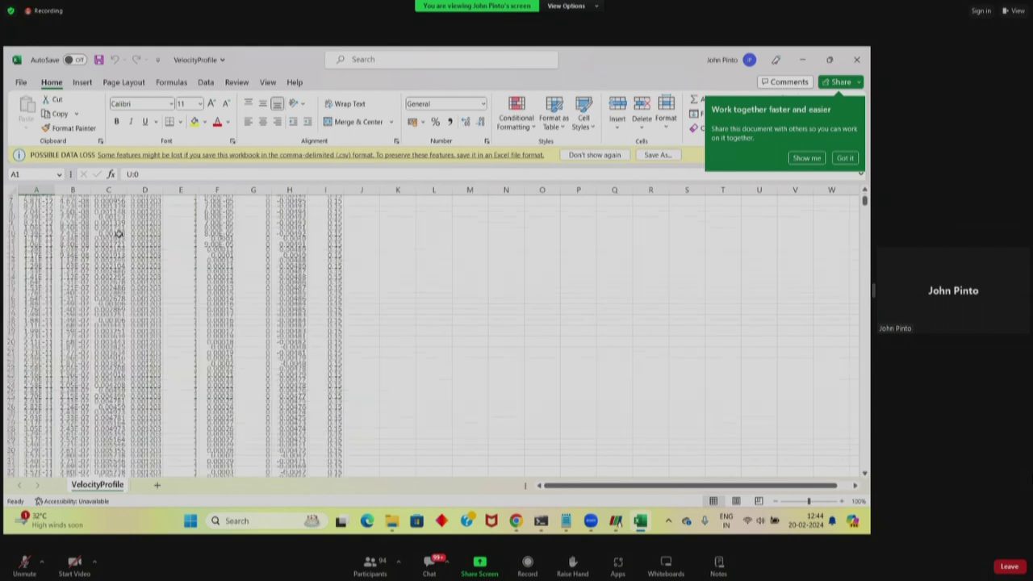
scroll(119, 235, "down", 20)
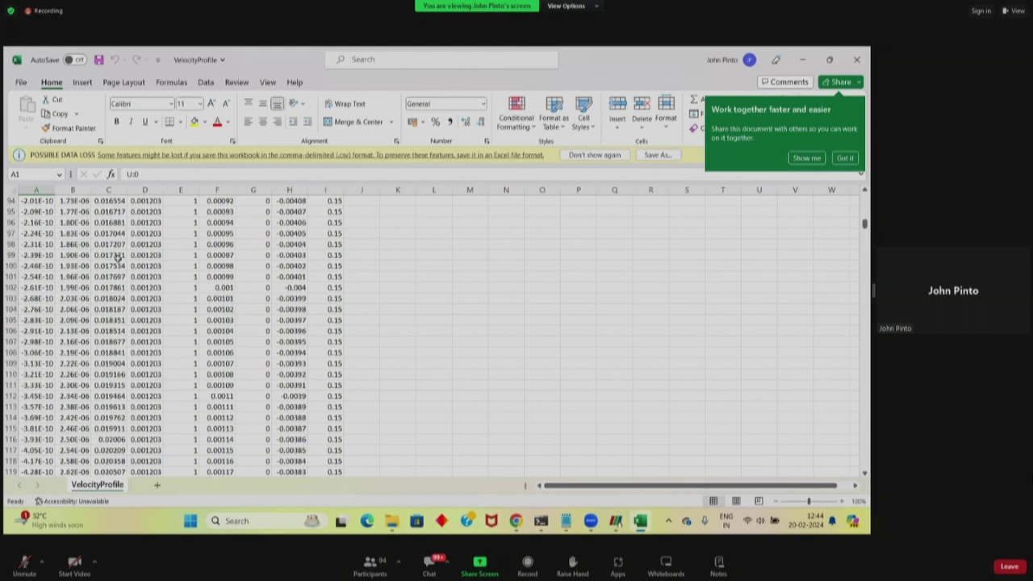
scroll(117, 256, "down", 20)
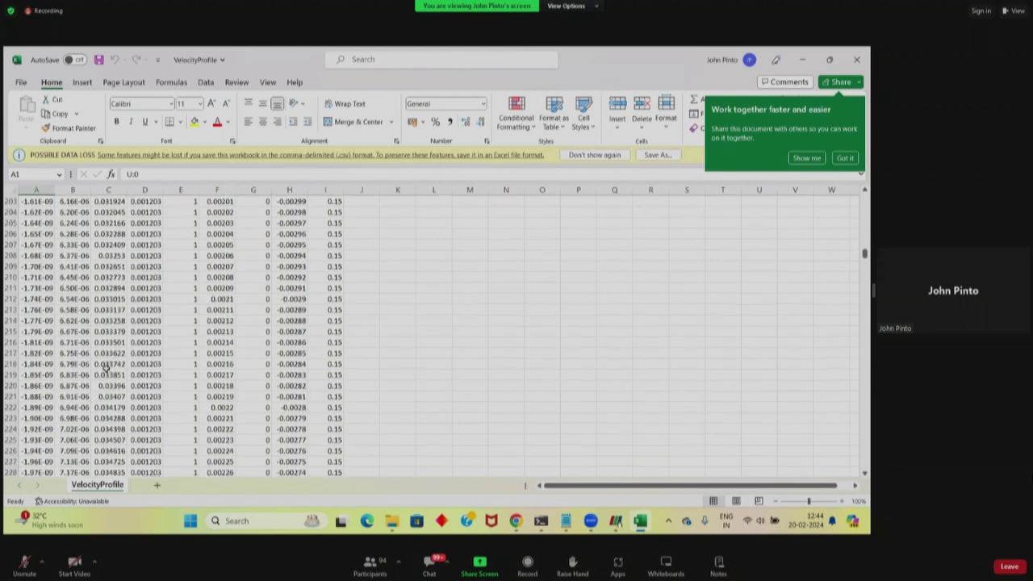
scroll(104, 385, "down", 12)
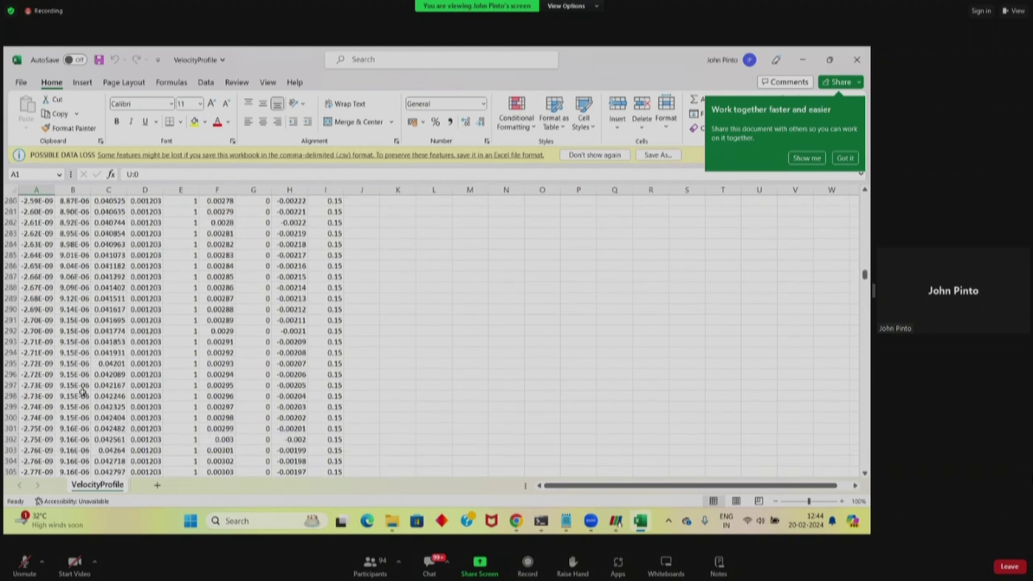
scroll(119, 404, "down", 13)
scroll(120, 404, "up", 20)
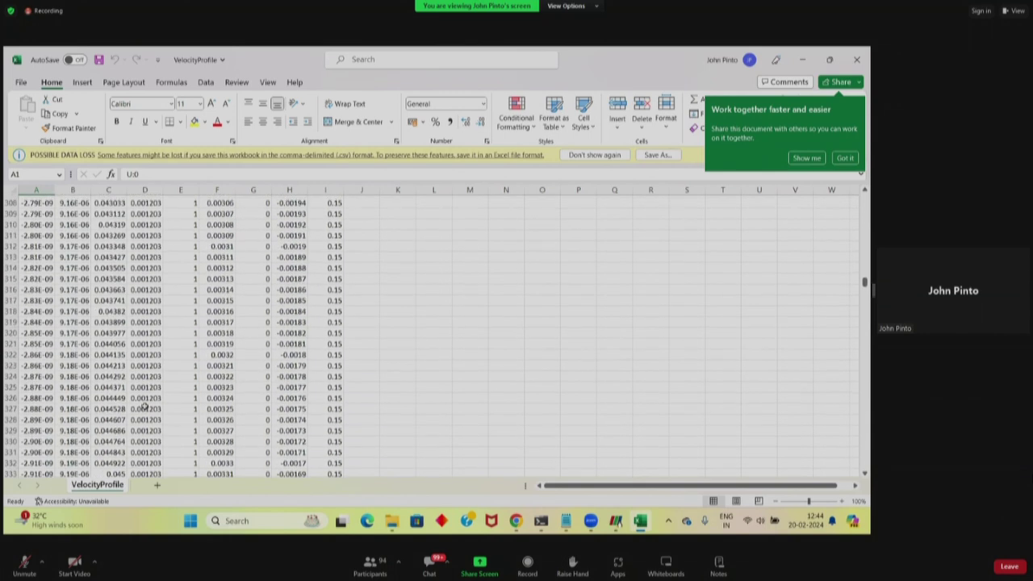
left_click_drag(865, 267, 864, 200)
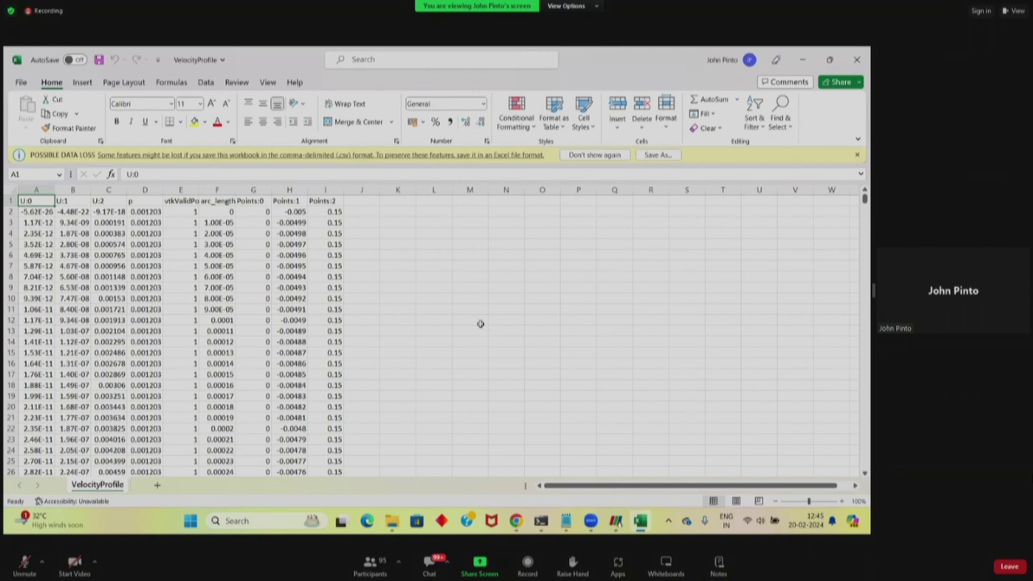
left_click(228, 212)
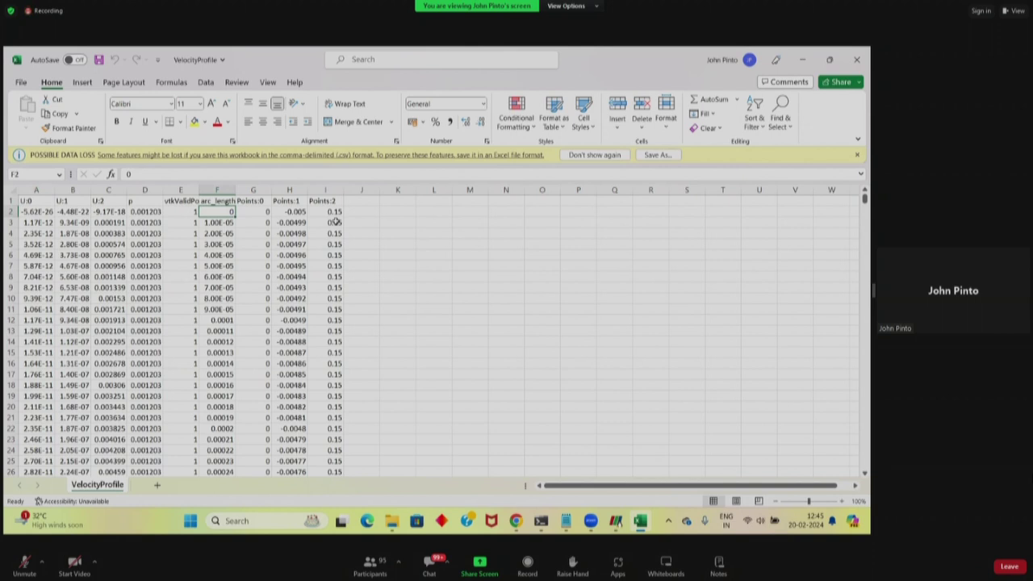
type("1")
key("Return")
key("Down")
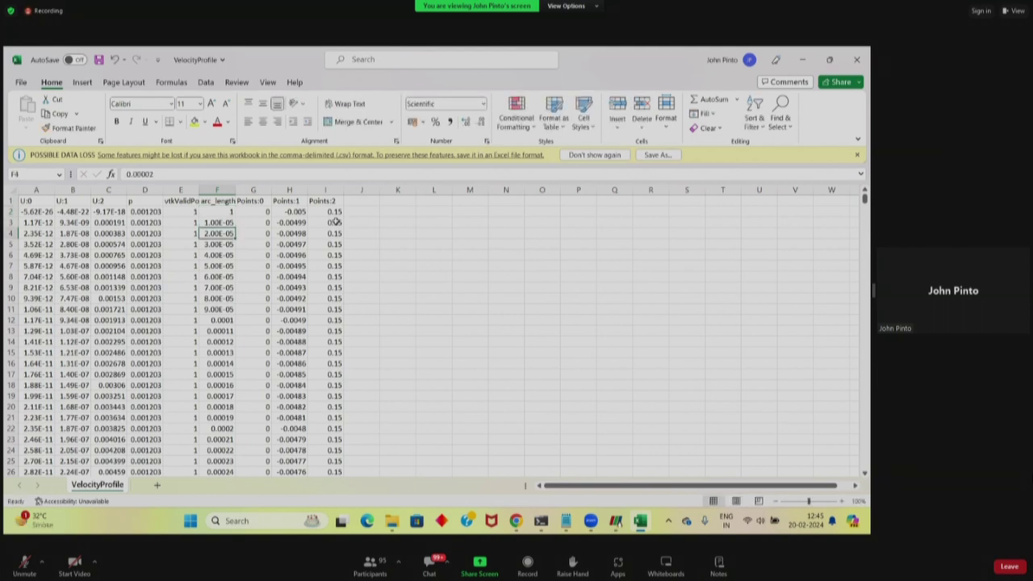
key("ctrl+z")
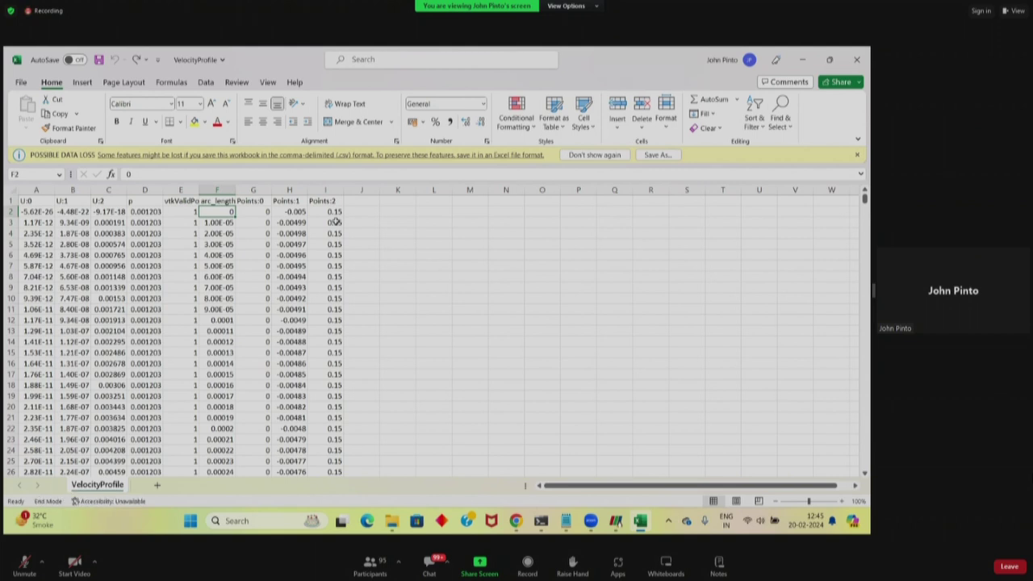
- Check the first and last values of the arc_length and Points:1 columns, down to row 1002
key("ctrl+Down")
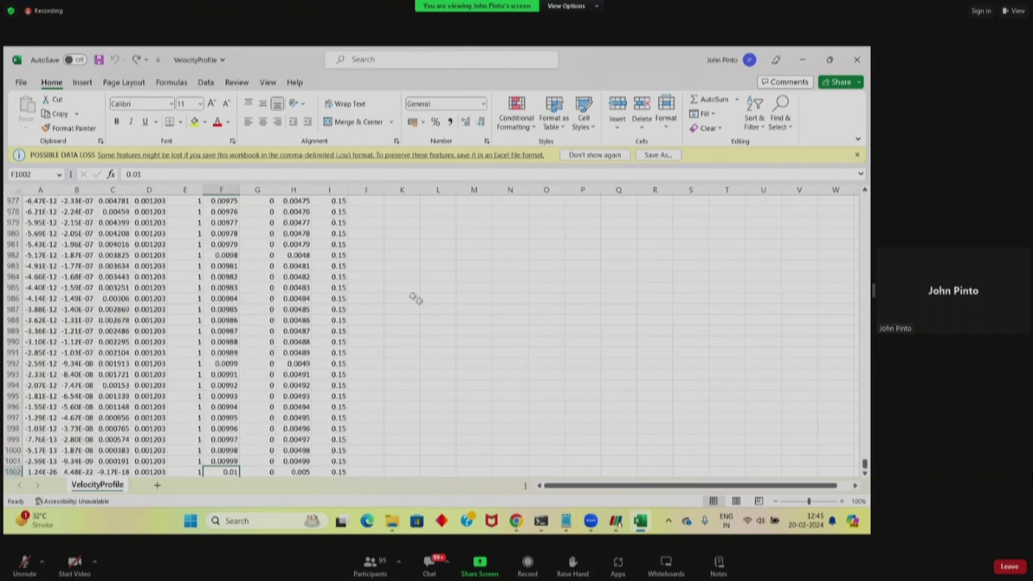
scroll(422, 302, "down", 1)
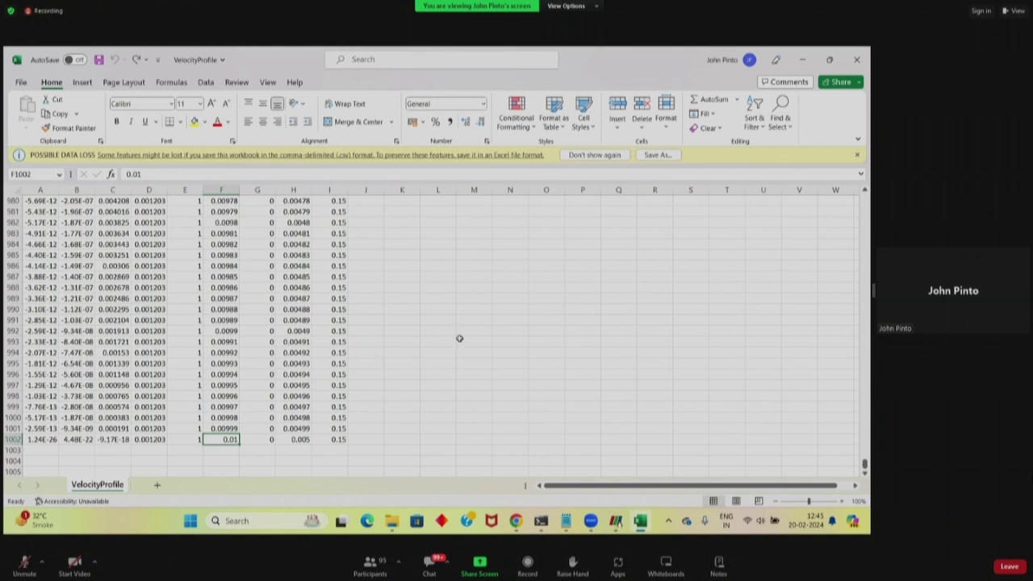
scroll(461, 339, "up", 19)
left_click_drag(864, 454, 853, 197)
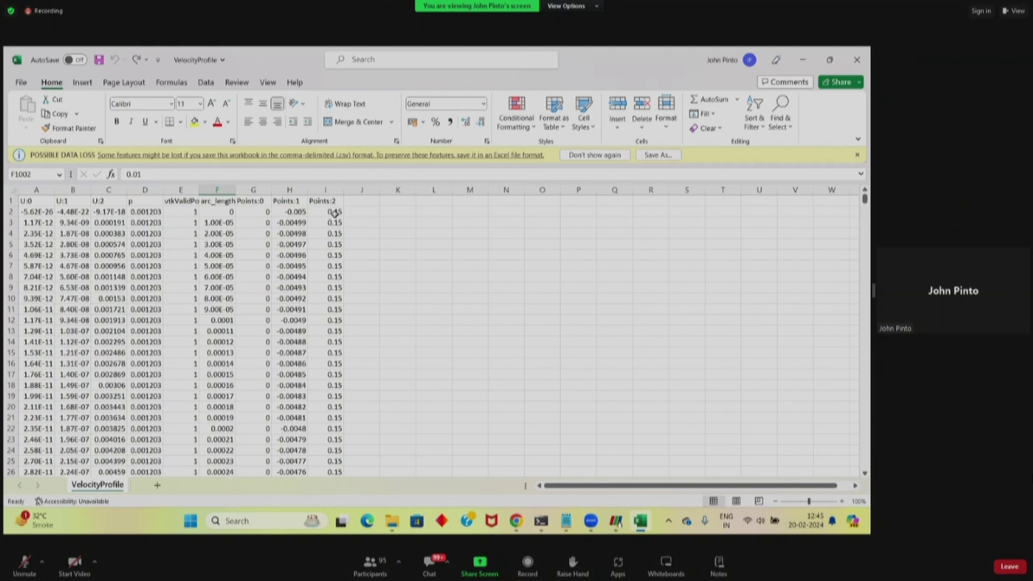
left_click(292, 213)
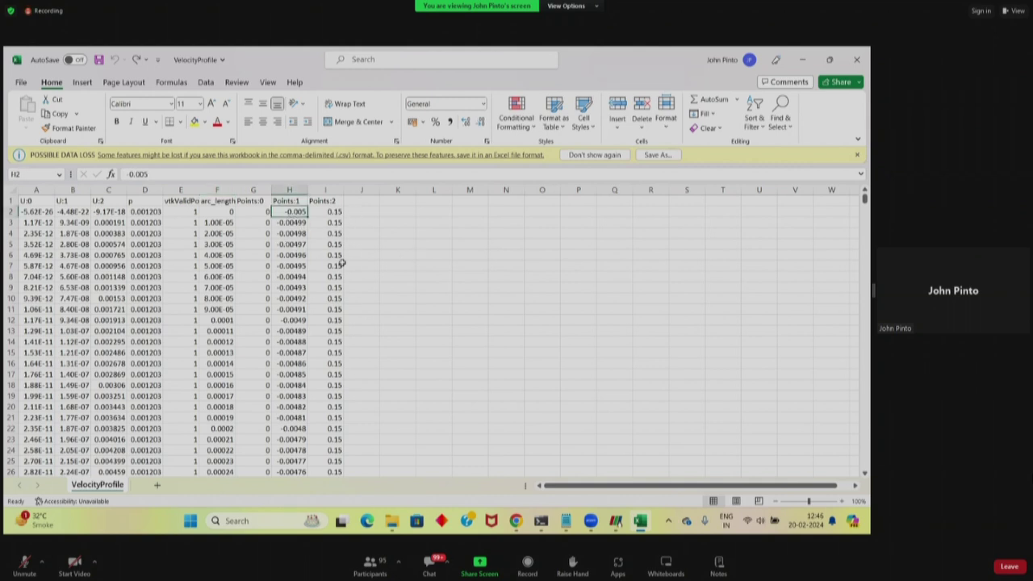
key("End")
key("Down")
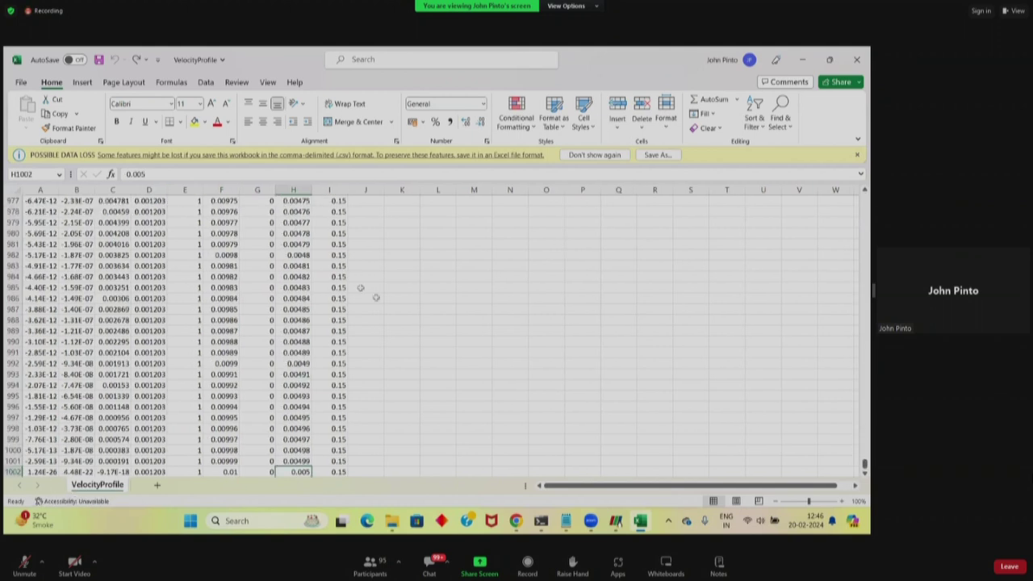
scroll(446, 319, "down", 1)
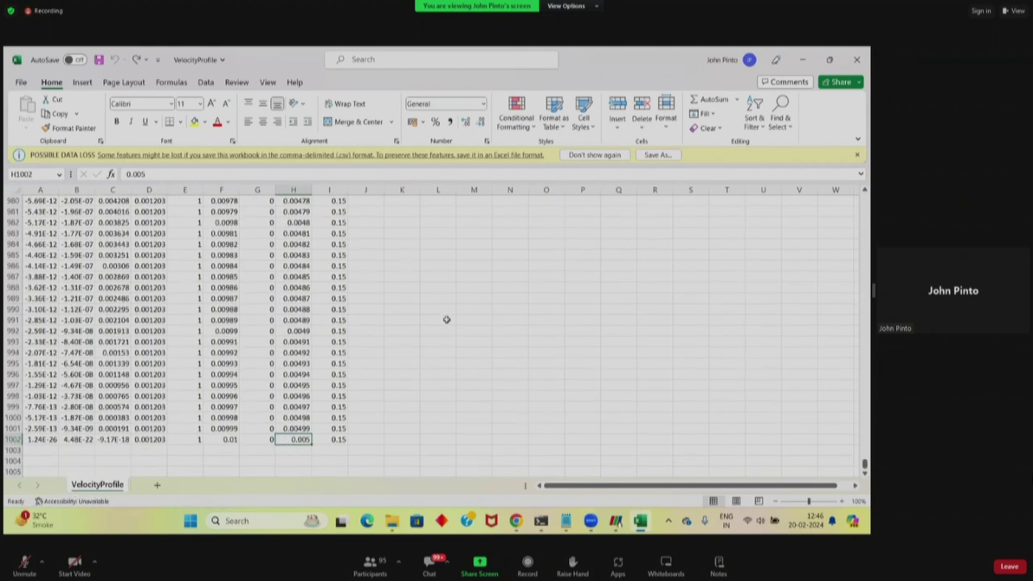
scroll(447, 320, "up", 20)
scroll(450, 319, "up", 7)
- Close the VelocityProfile workbook in Excel and switch back to ParaView
mouse_move(644, 509)
left_click(692, 440)
left_click(454, 297)
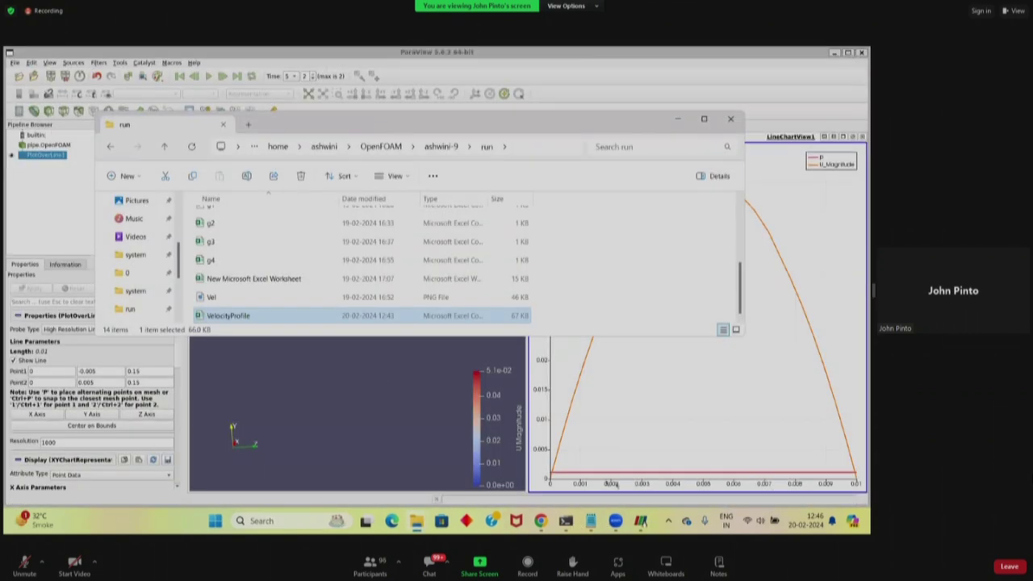
left_click(611, 483)
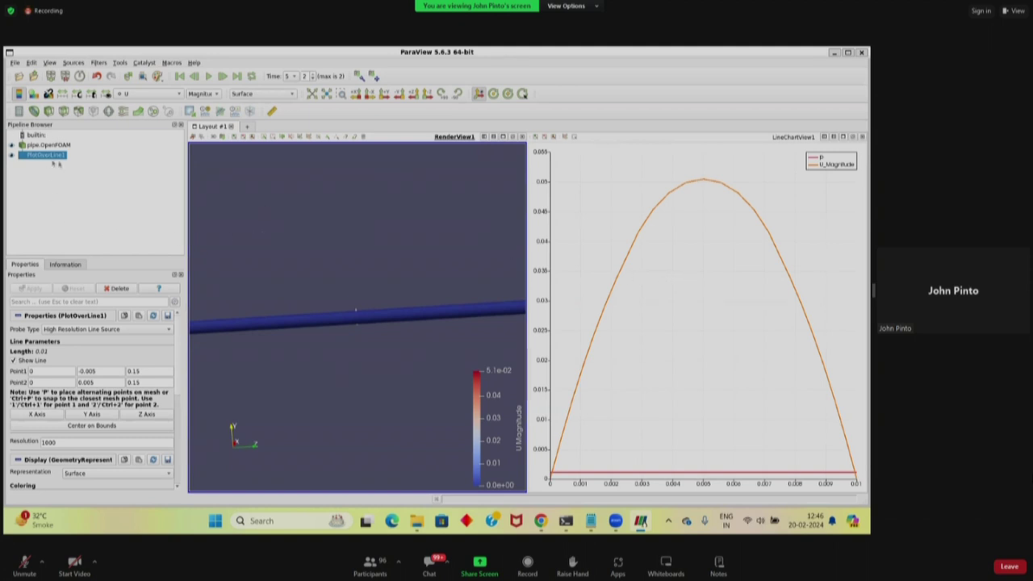
left_click(14, 62)
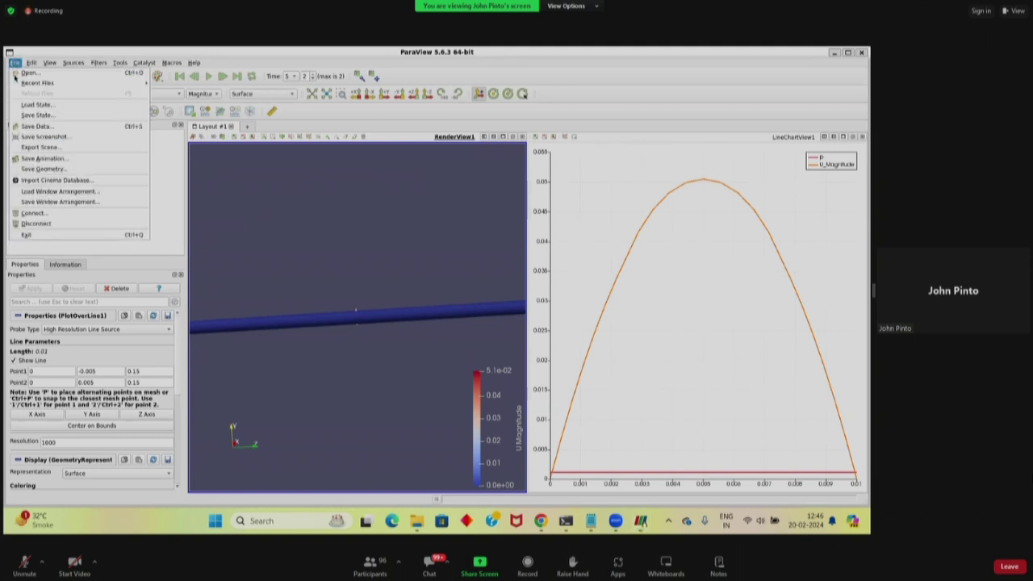
left_click(42, 138)
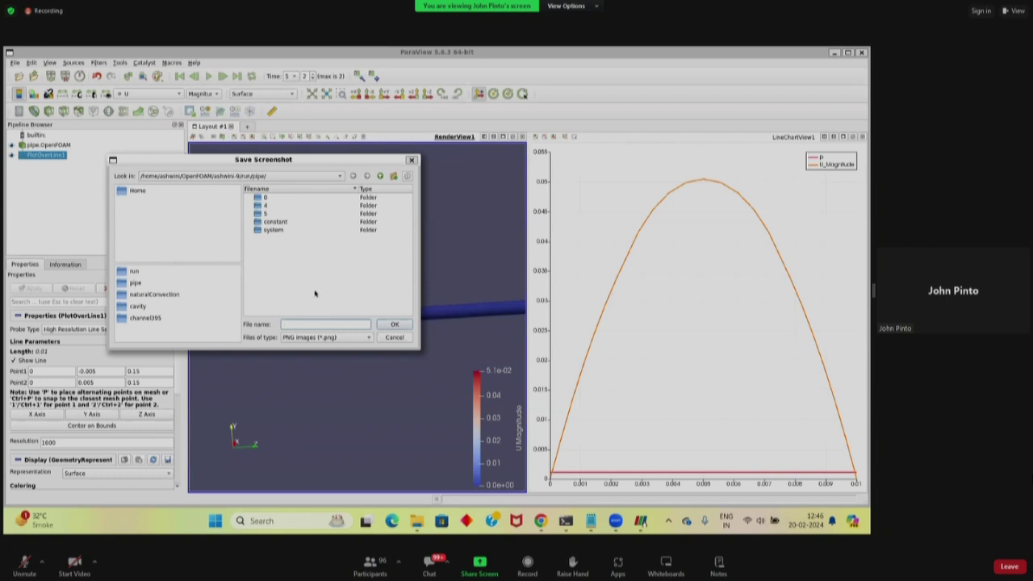
left_click(395, 338)
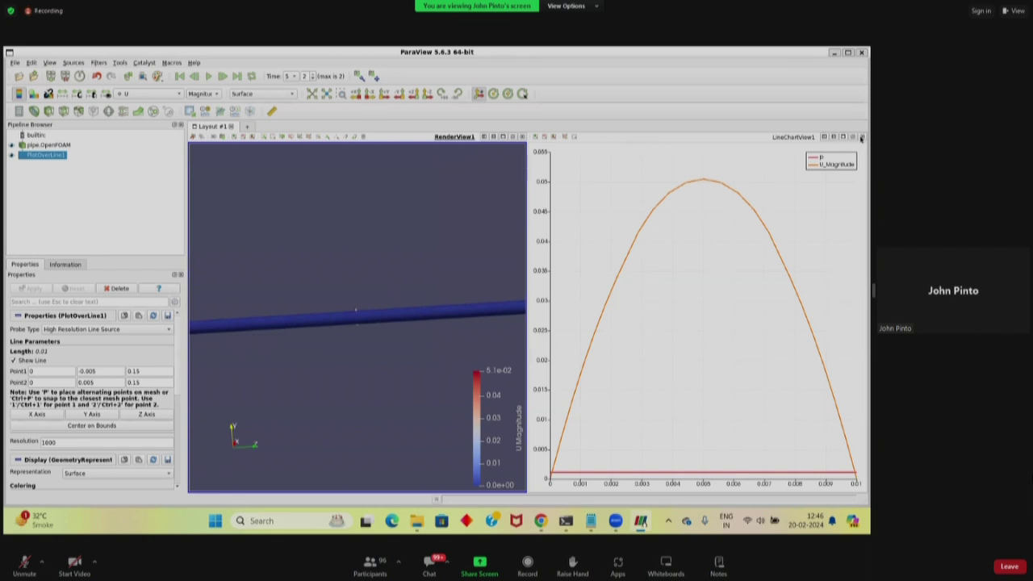
- Close the line chart view and delete the PlotOverLine1 filter from the pipeline
left_click(862, 136)
scroll(487, 374, "up", 2)
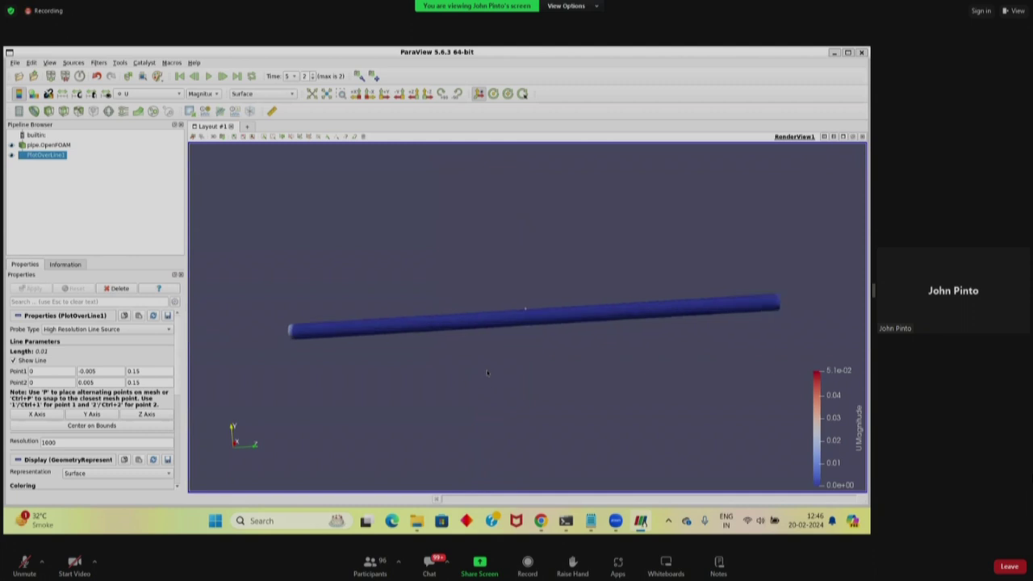
scroll(510, 335, "up", 2)
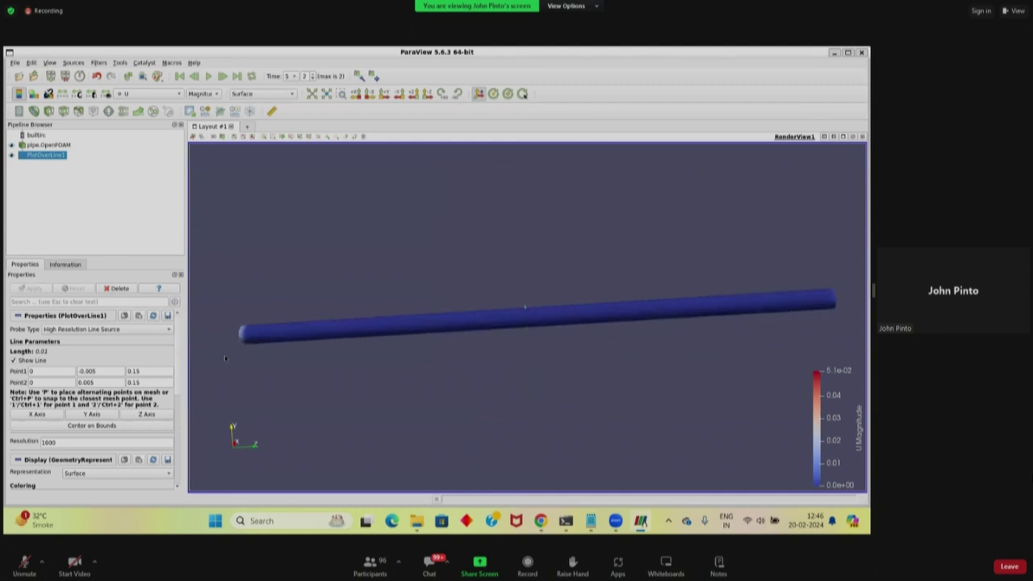
left_click(116, 289)
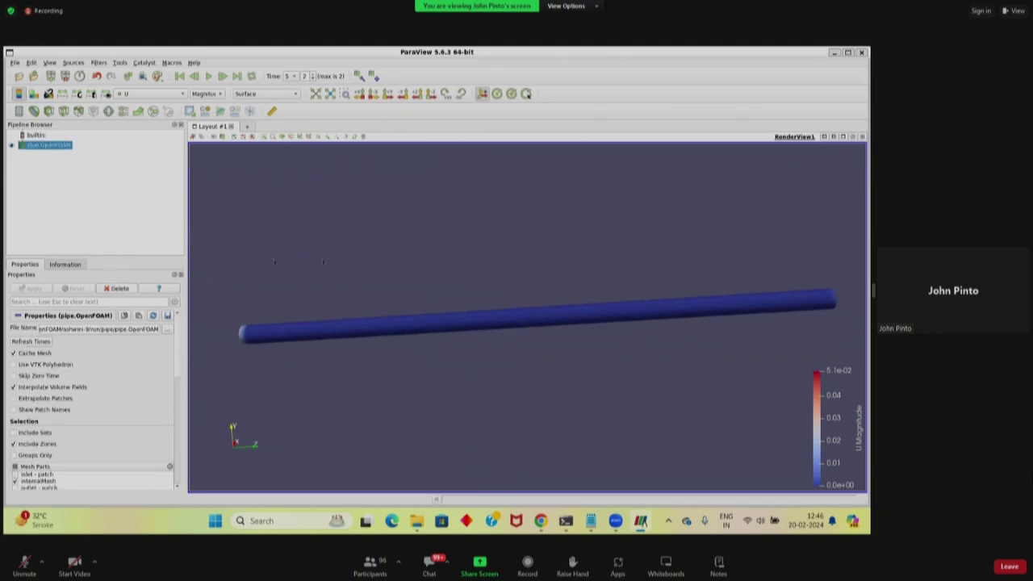
- Slice the pipe with a Z-normal plane at origin 0, 0, 0.15, and hide the slice plane outline
left_click_drag(371, 253, 375, 235)
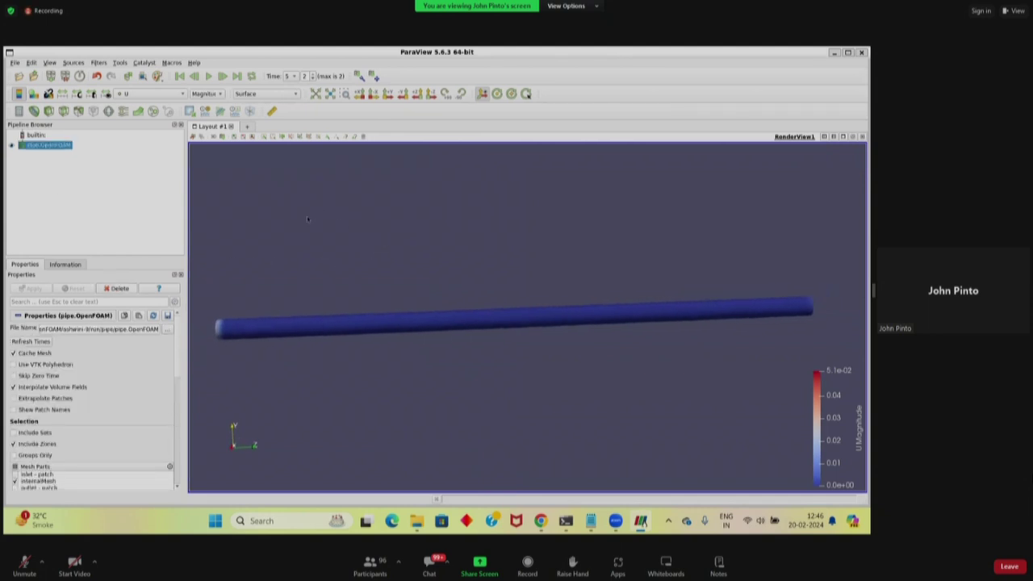
left_click(62, 113)
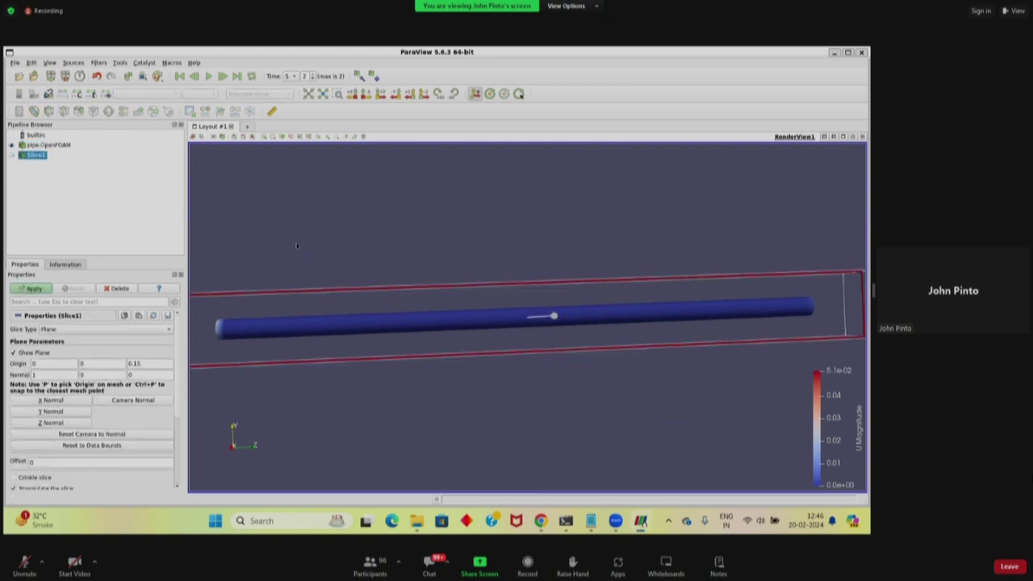
left_click(69, 423)
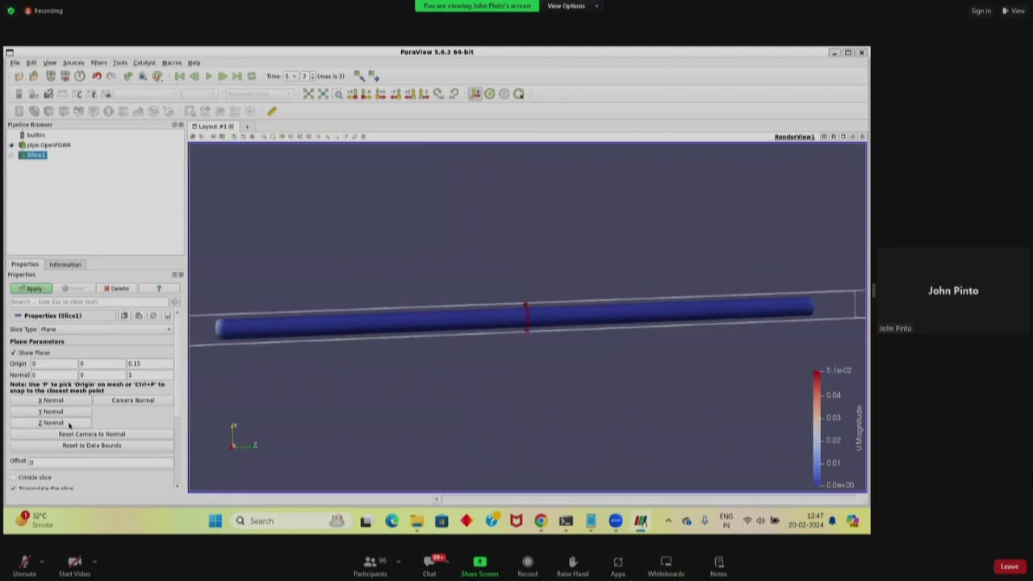
left_click(33, 289)
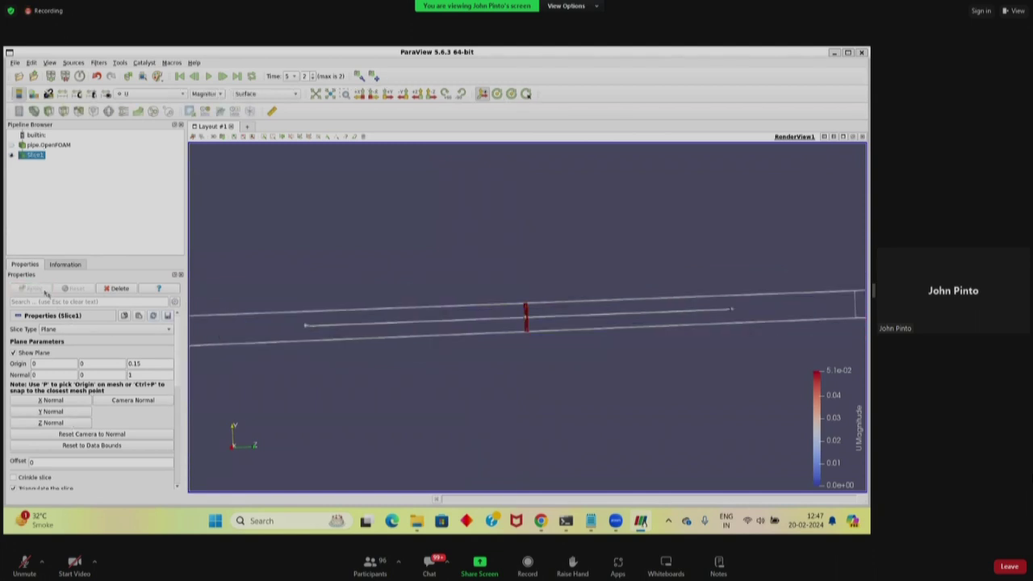
left_click_drag(327, 407, 194, 379)
left_click(12, 354)
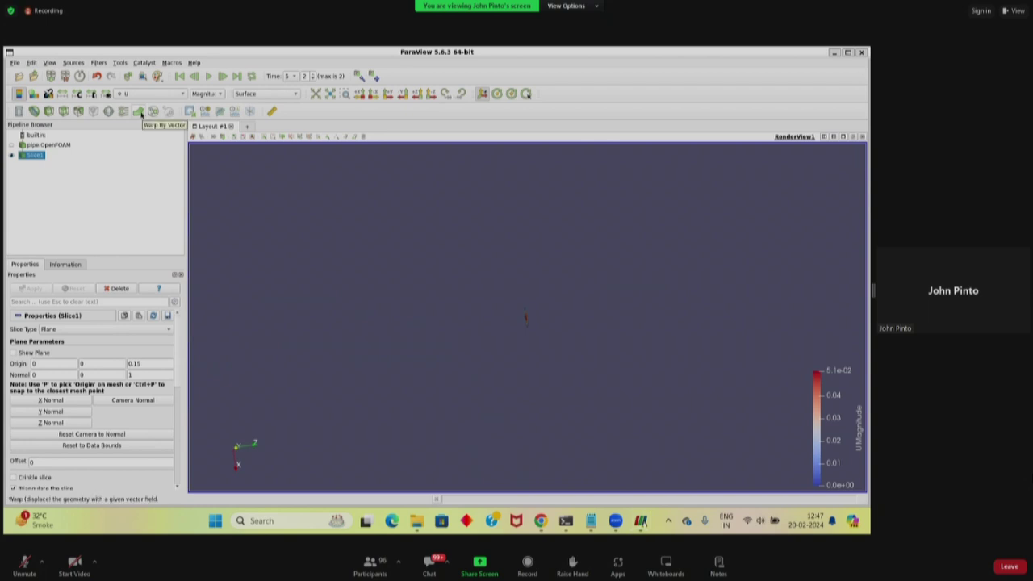
- Add a Warp By Vector filter to the slice and open its scale factor for editing
left_click(139, 112)
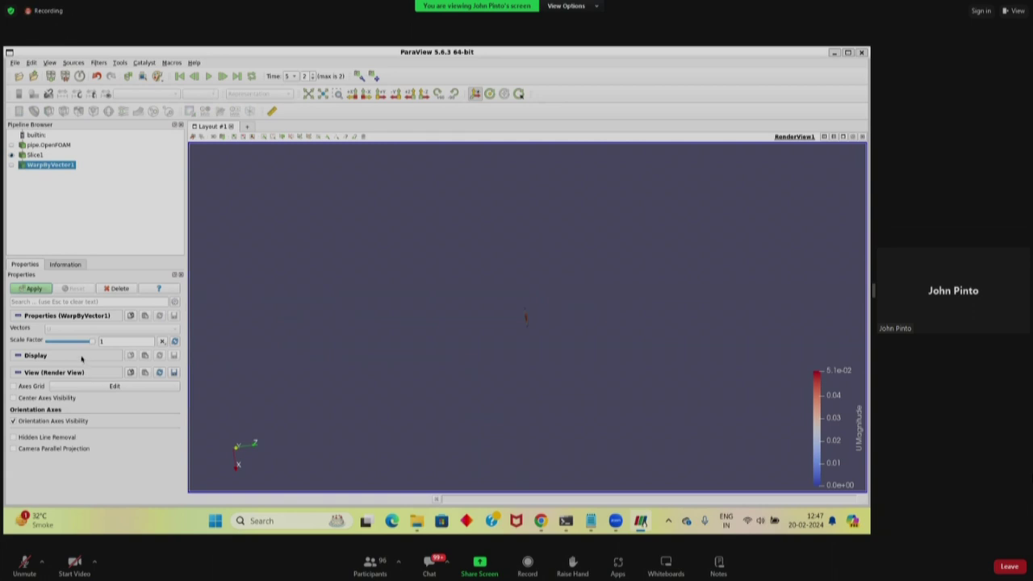
double_click(113, 341)
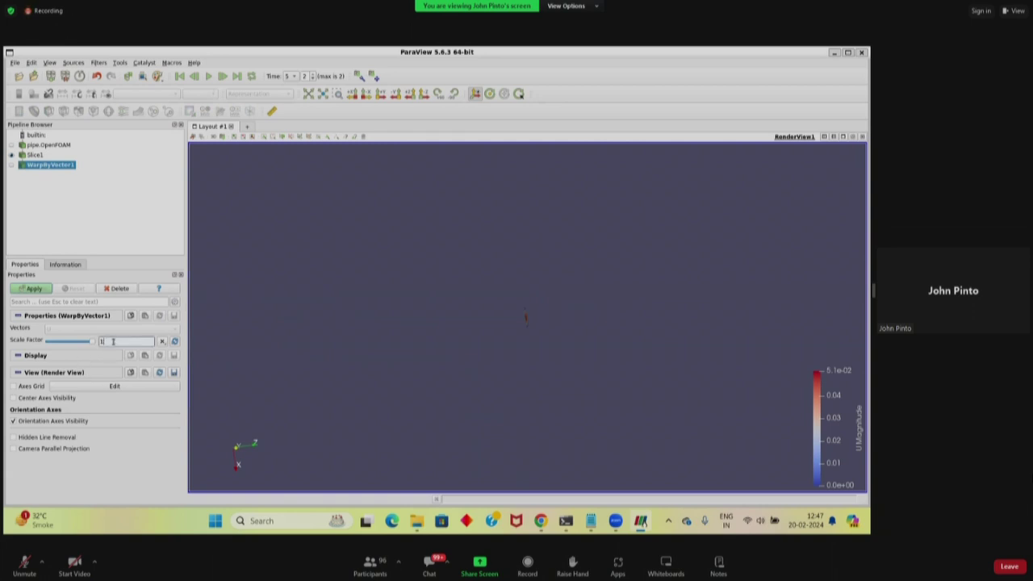